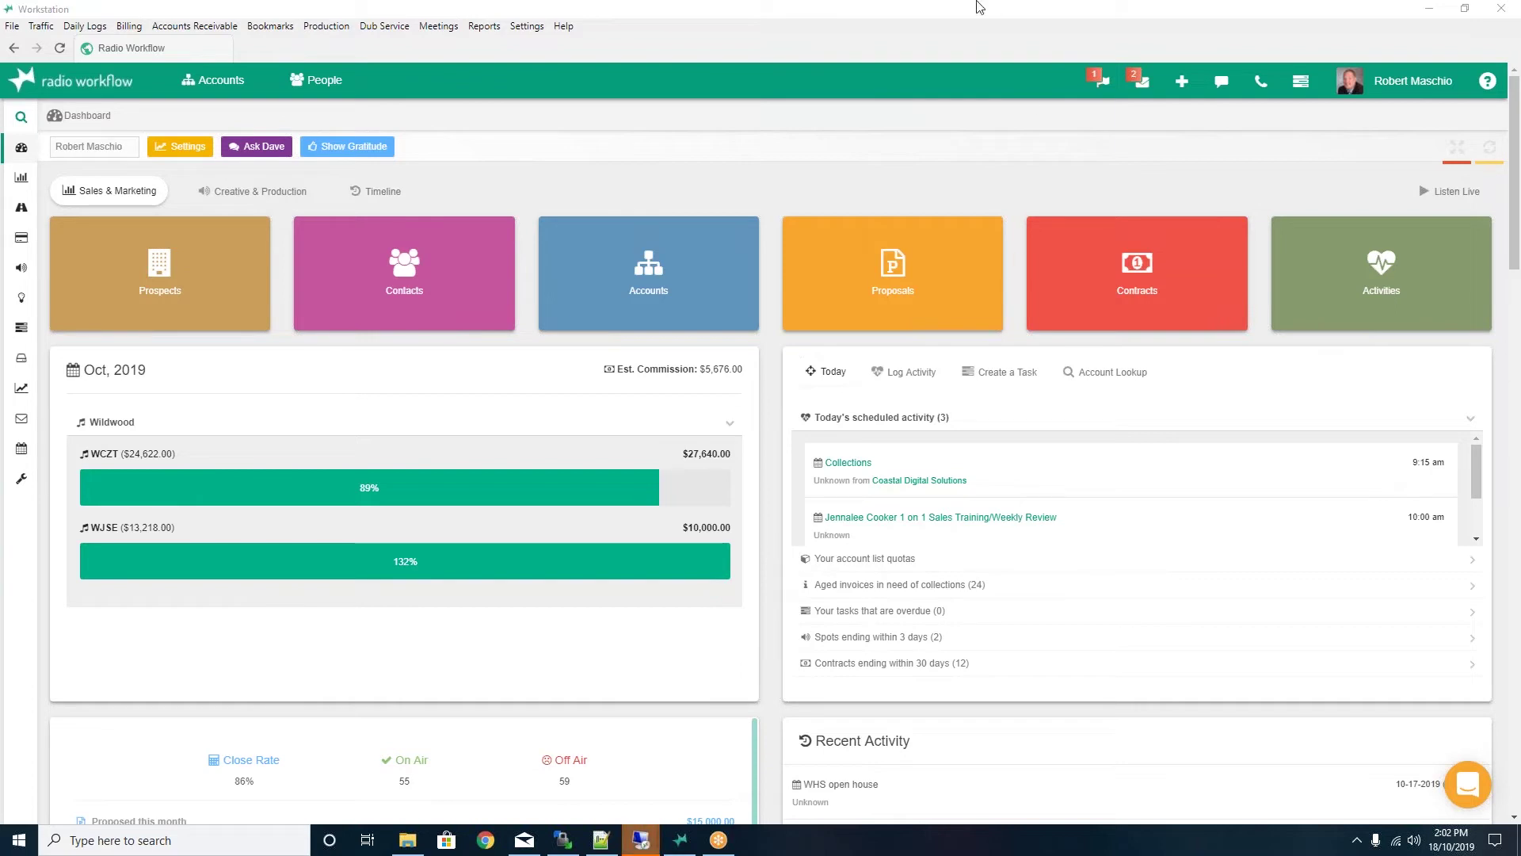
click(572, 10)
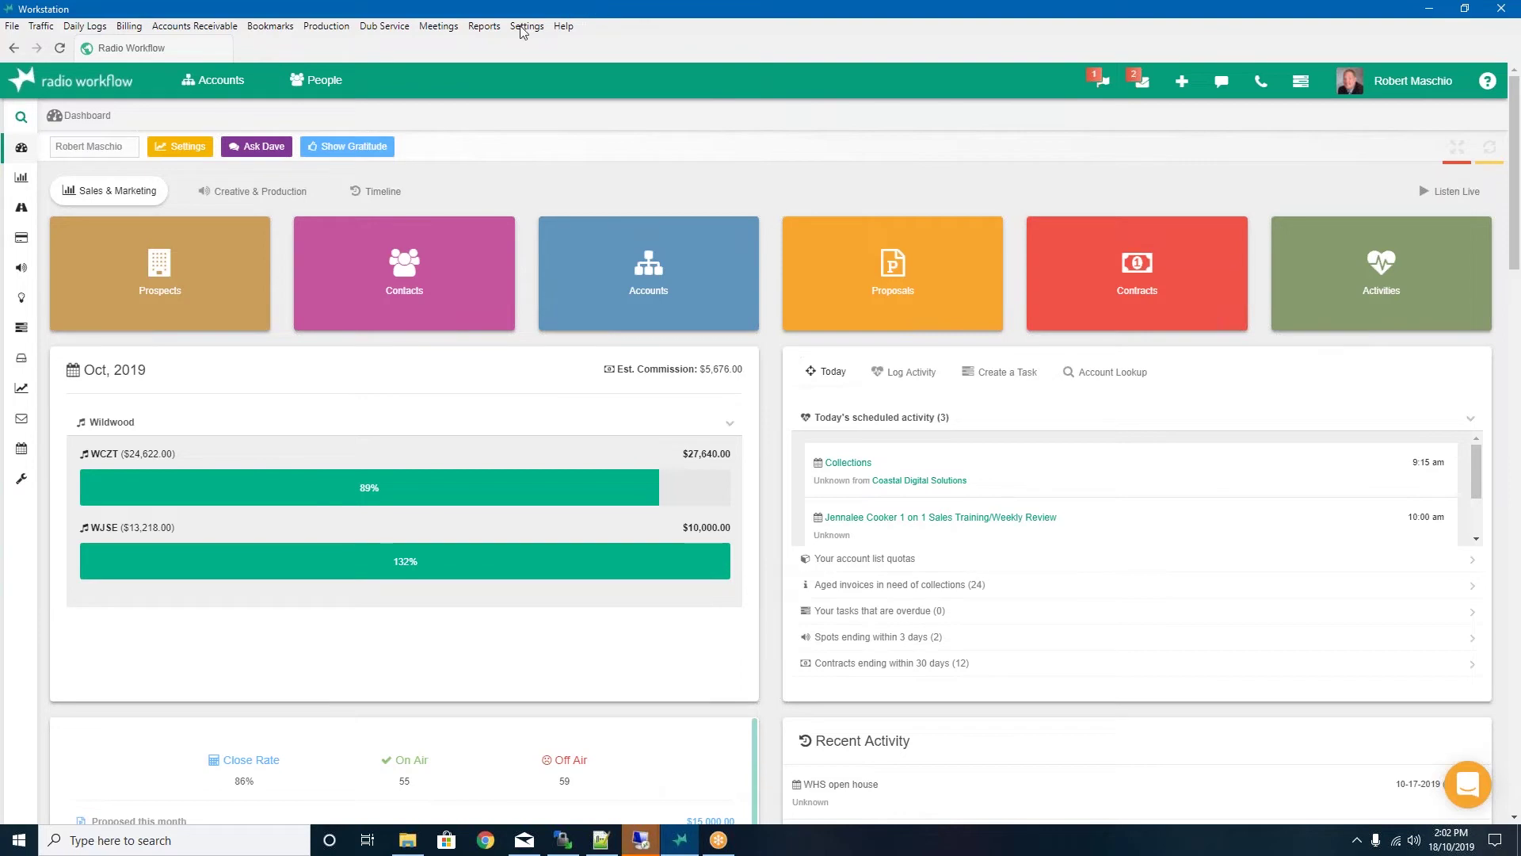
click(73, 34)
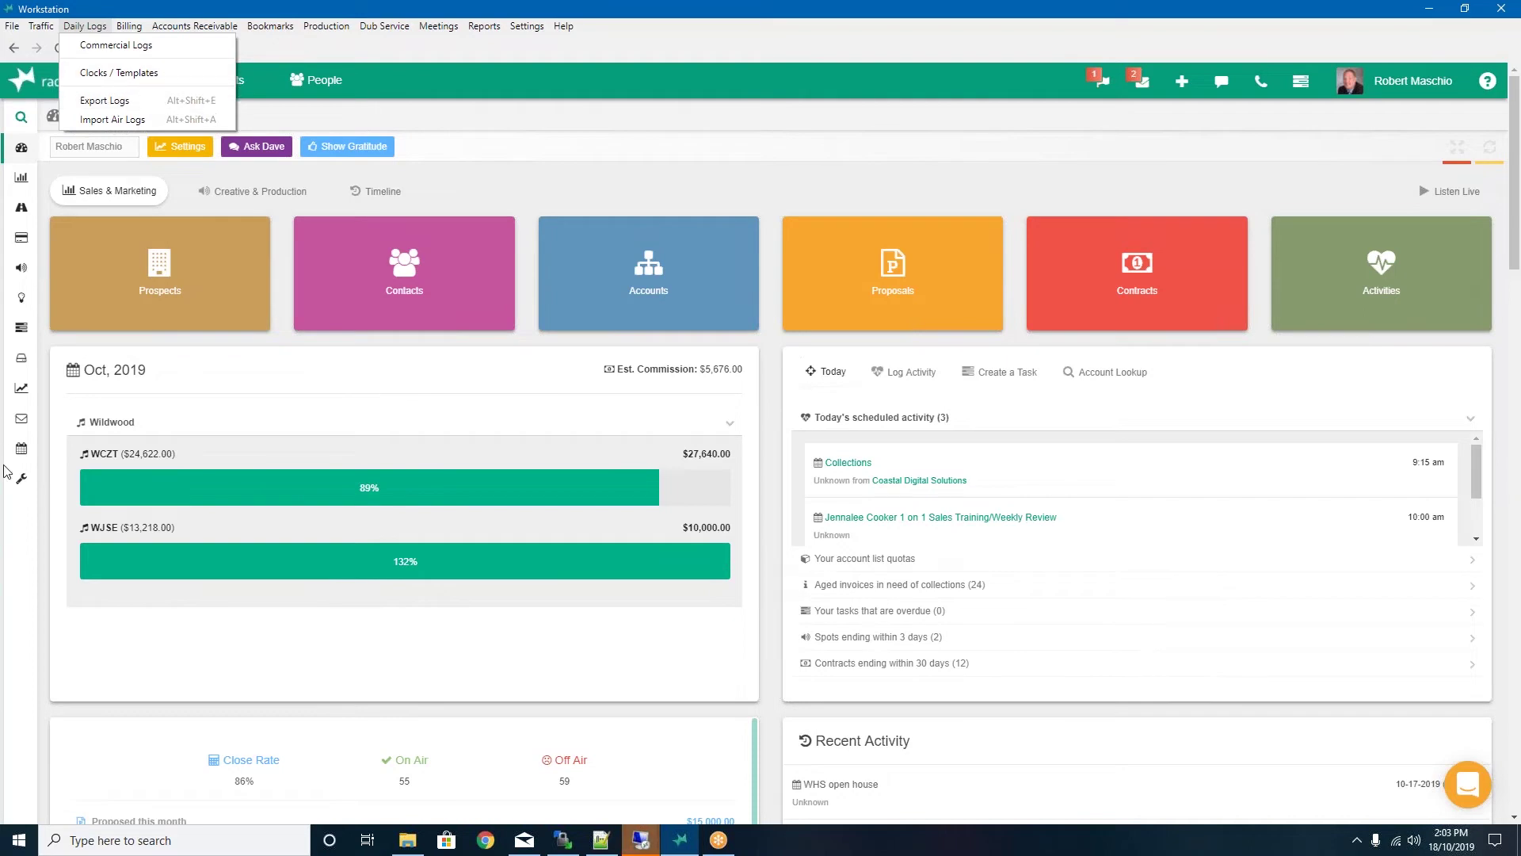
Open the Logs, Proposals & Contracts settings and look through the spot types and avail types
click(20, 480)
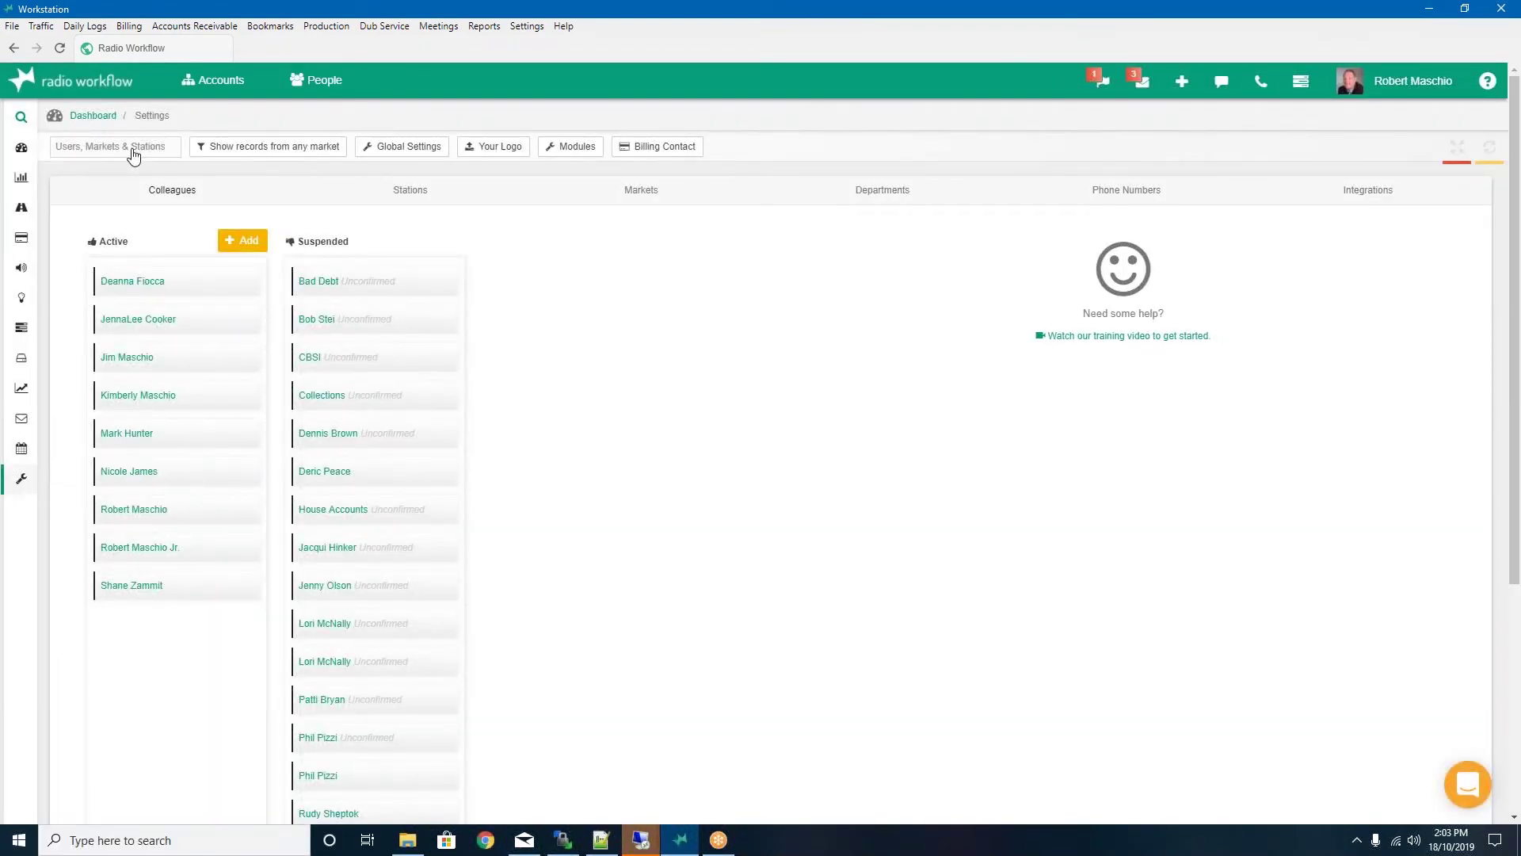
click(133, 150)
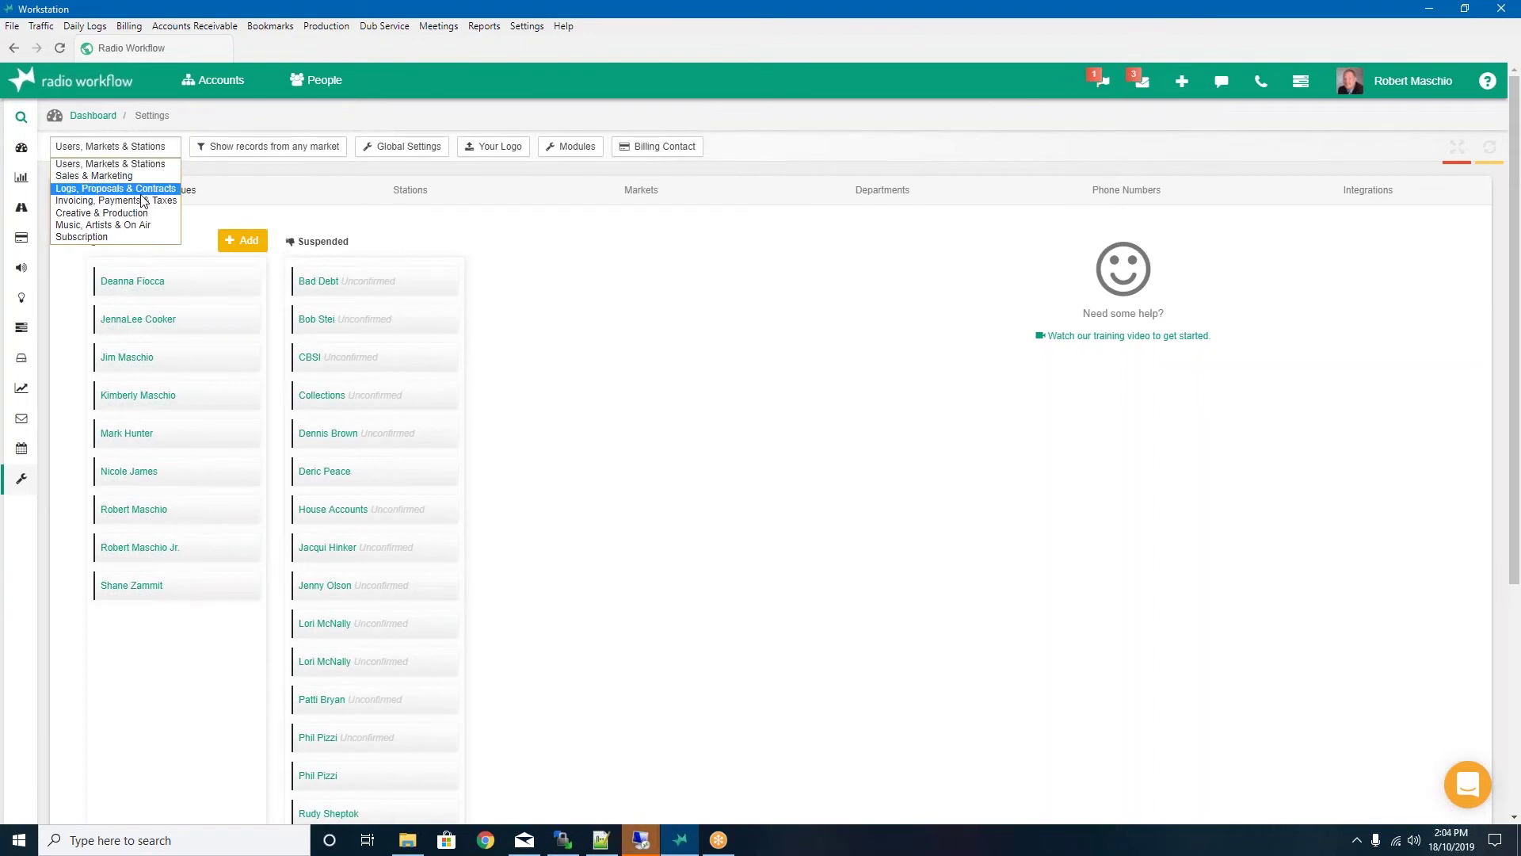
click(142, 190)
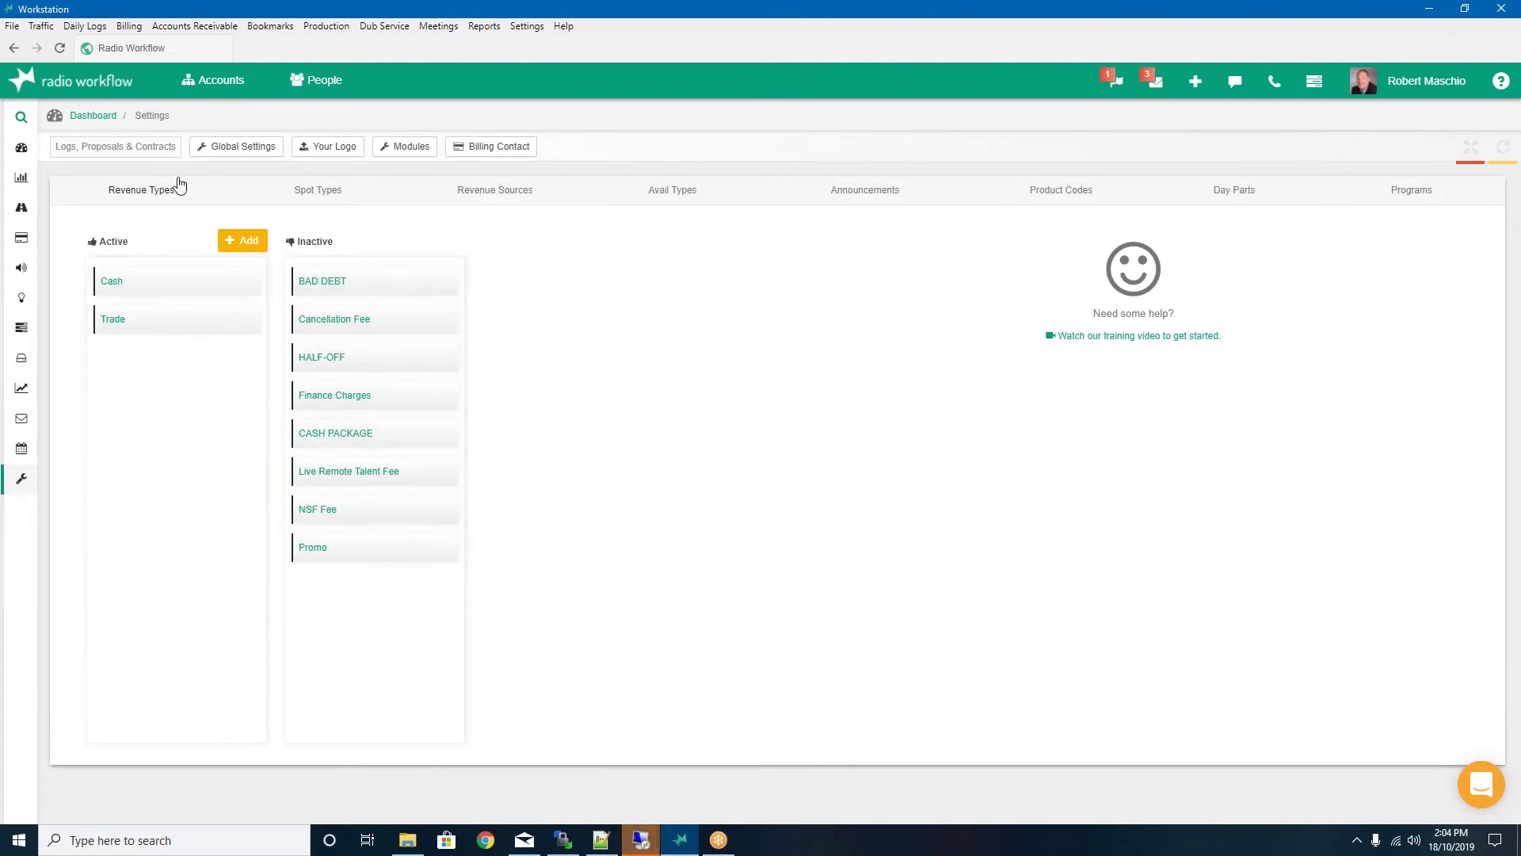
click(333, 194)
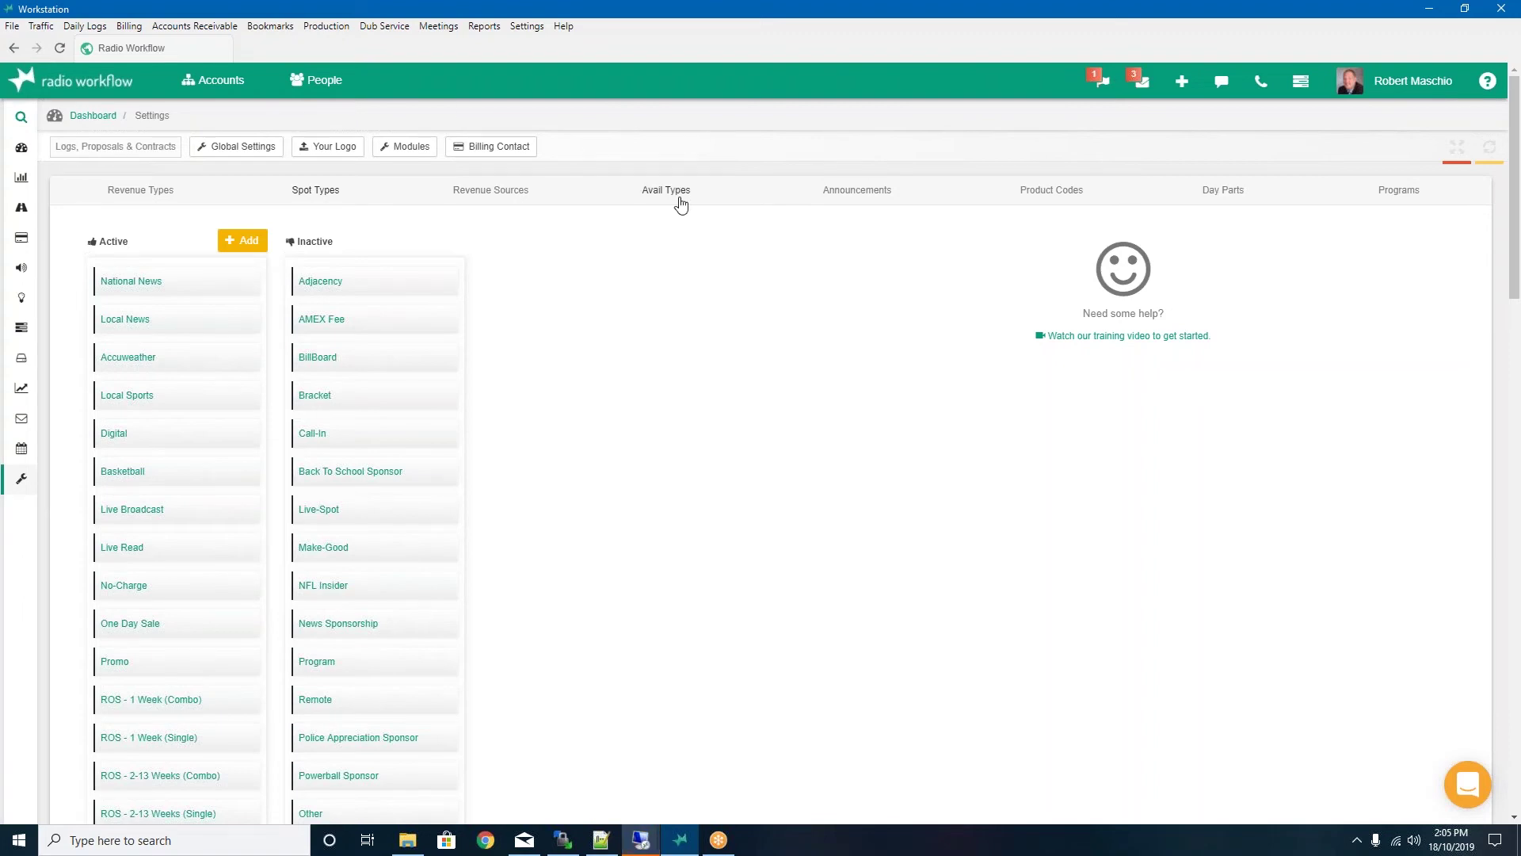
click(678, 194)
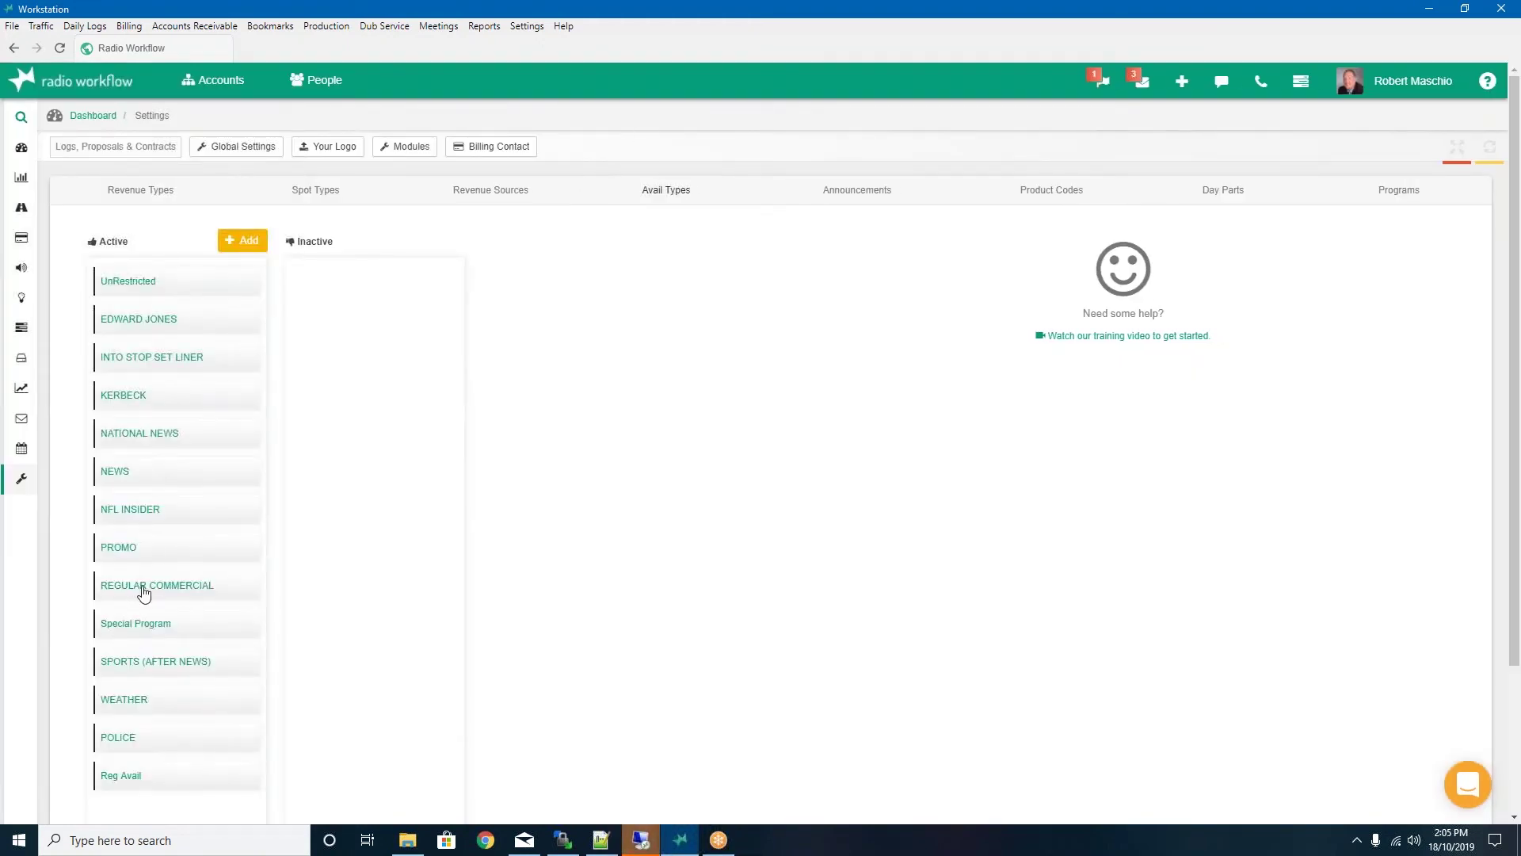
Start a new avail type described as "Regular Avail" and assign the Cash and Trade revenue types
click(244, 240)
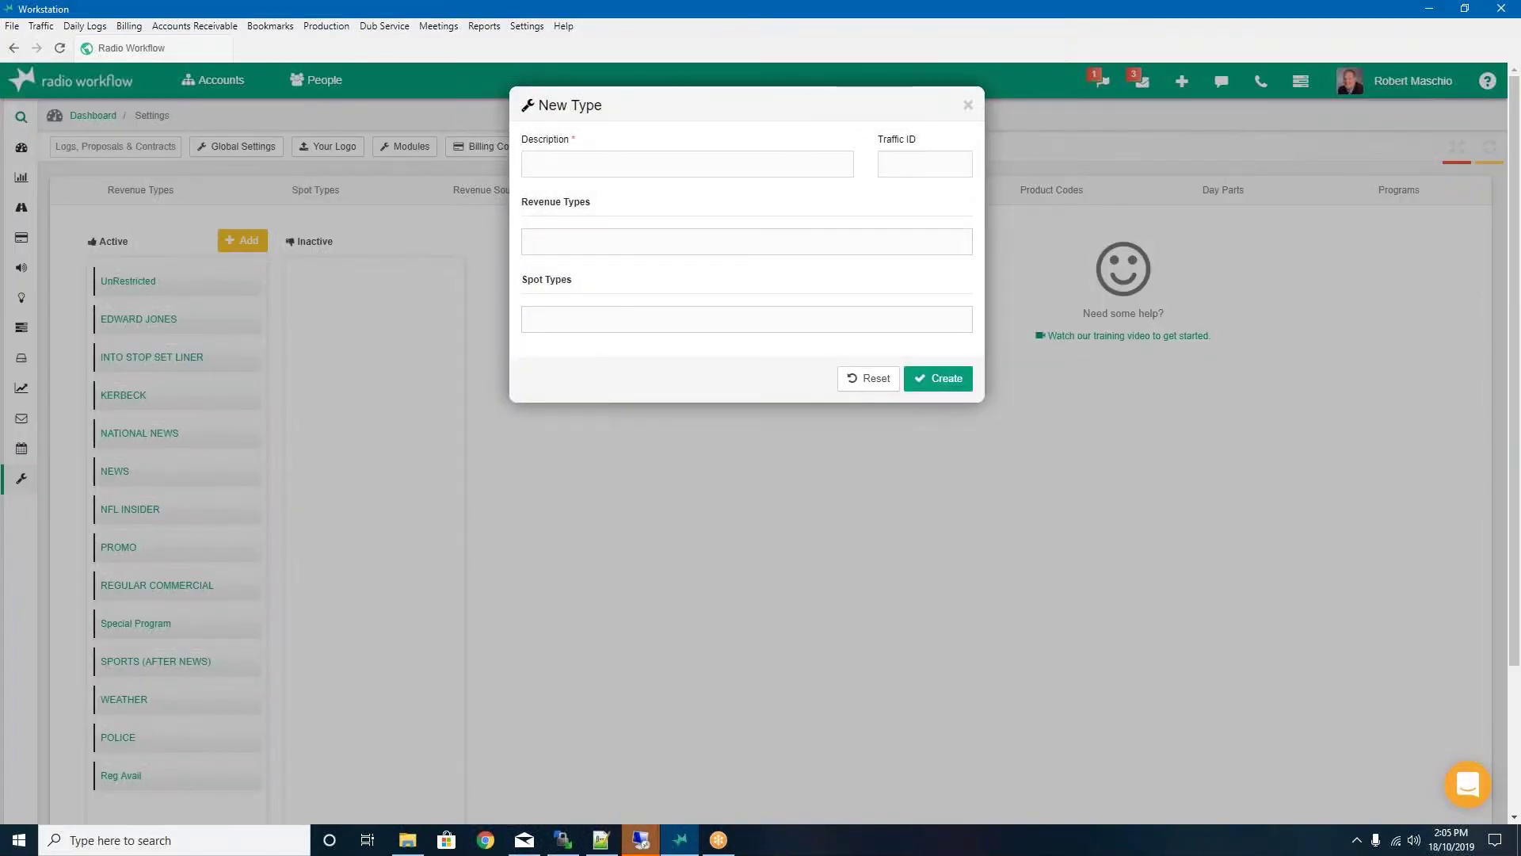
click(542, 170)
text(Regular)
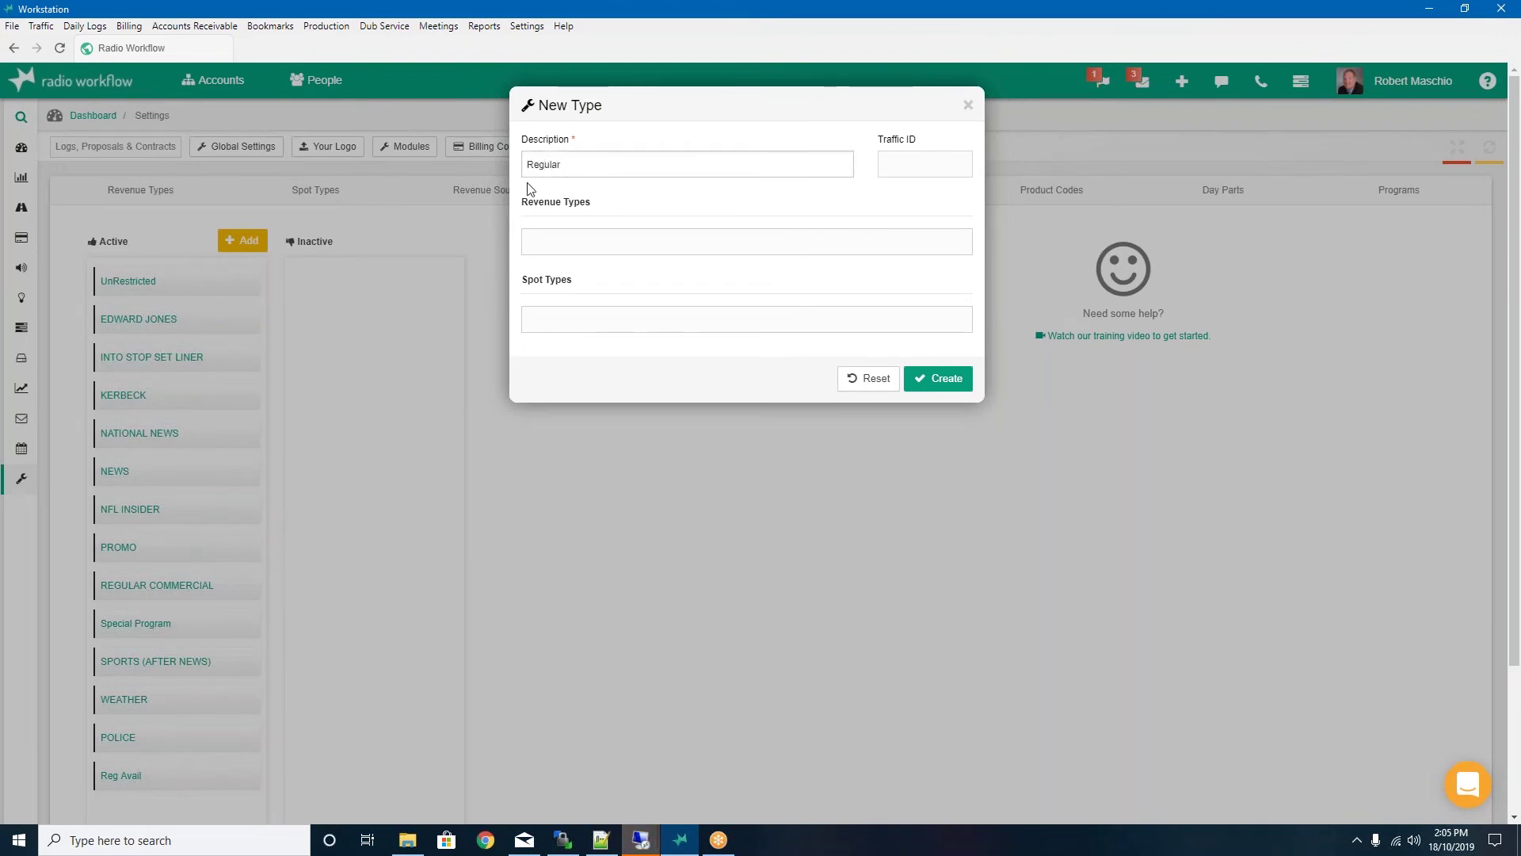
text( Avail)
click(614, 242)
click(547, 267)
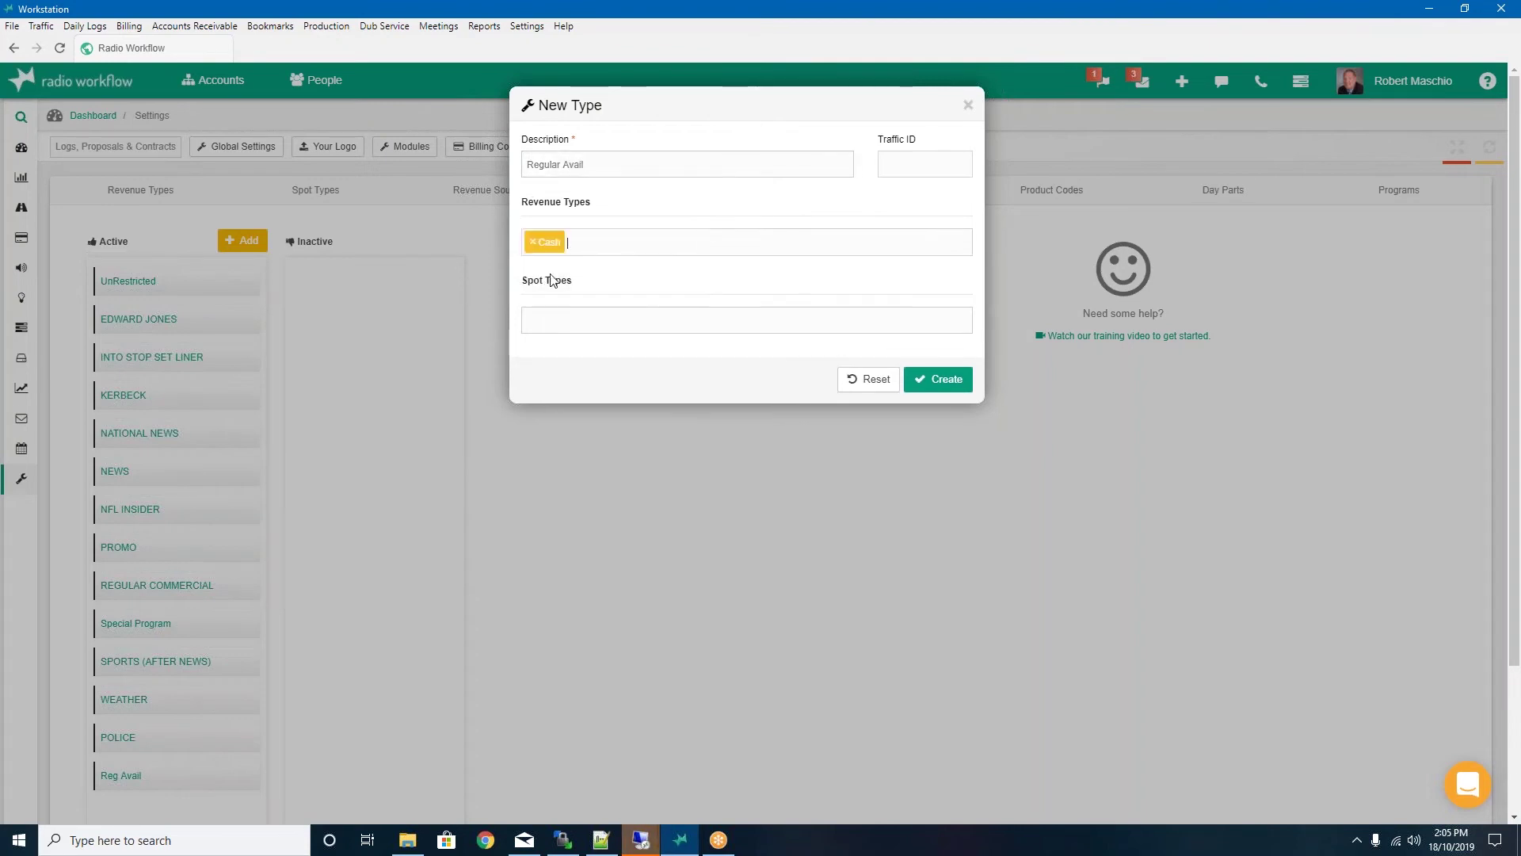
click(628, 250)
click(589, 294)
Look up the ROS spot types, then assign the Spot type to the new avail type
click(561, 319)
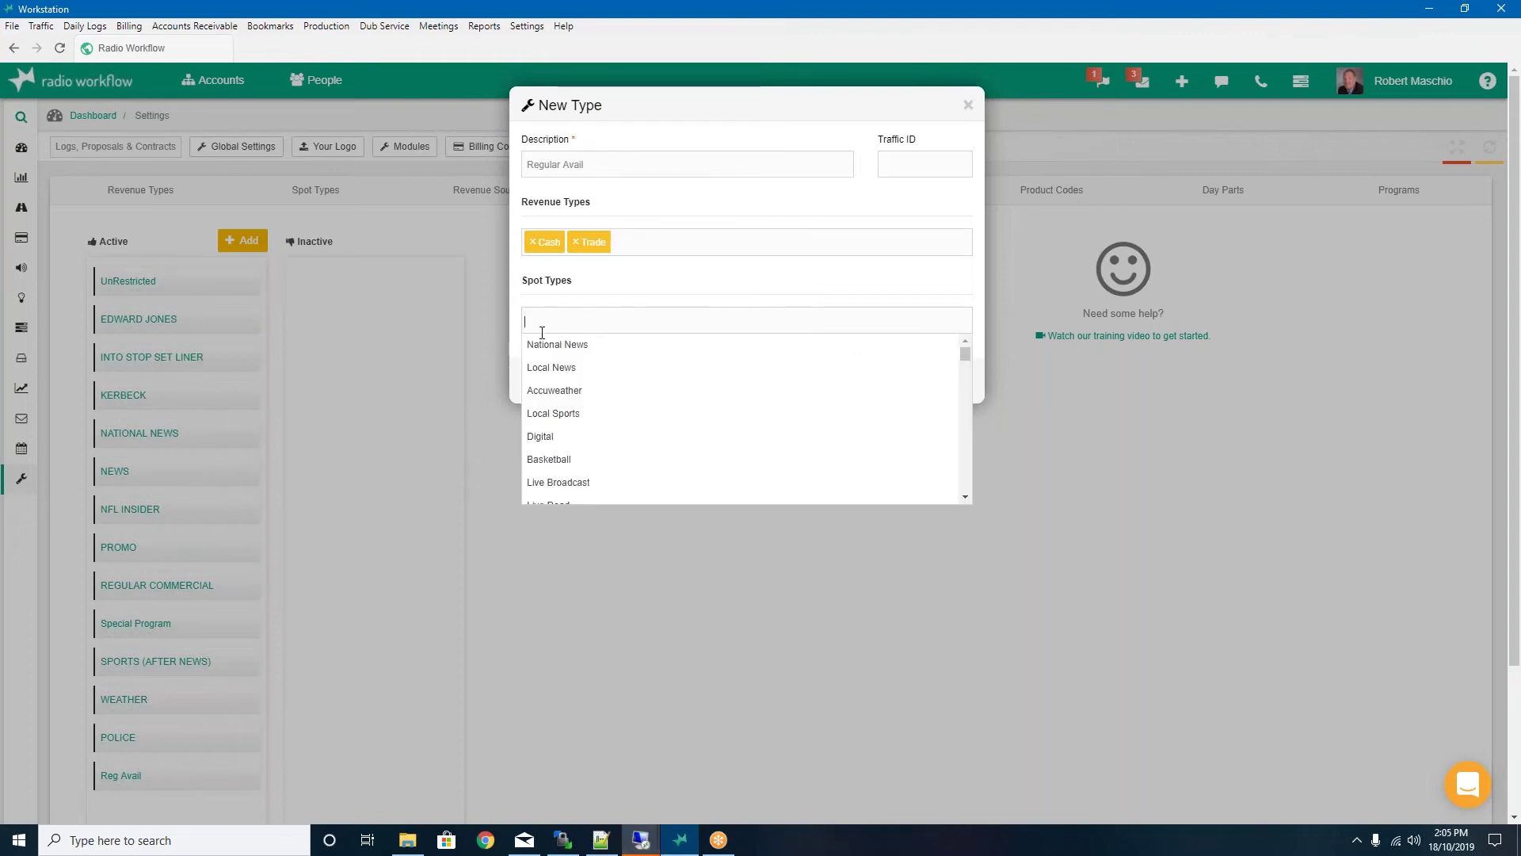
text(ROS)
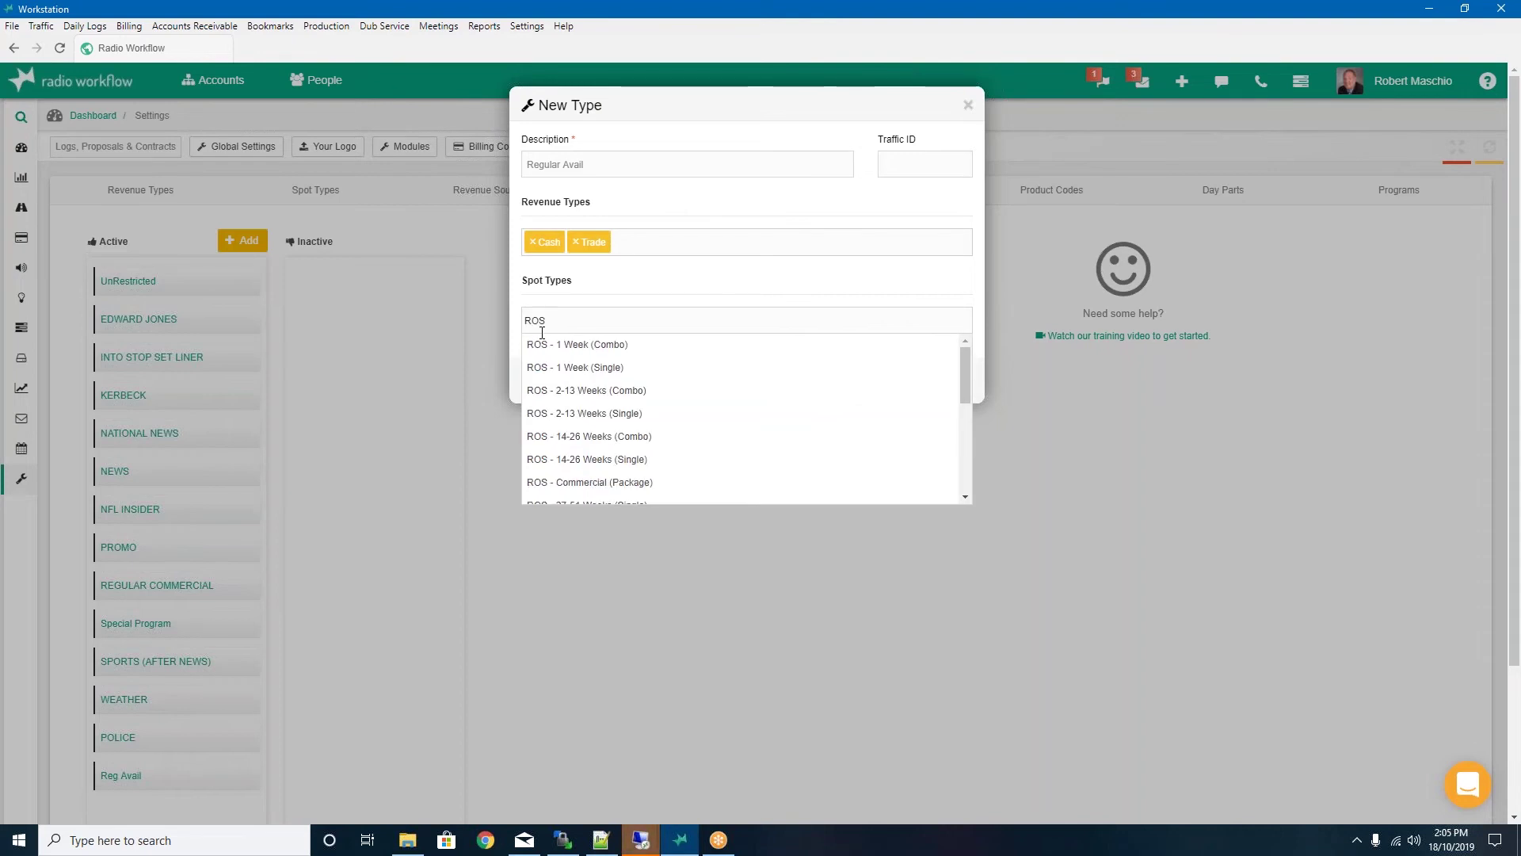
key(BackSpace)
key(BackSpace)
key(BackSpace)
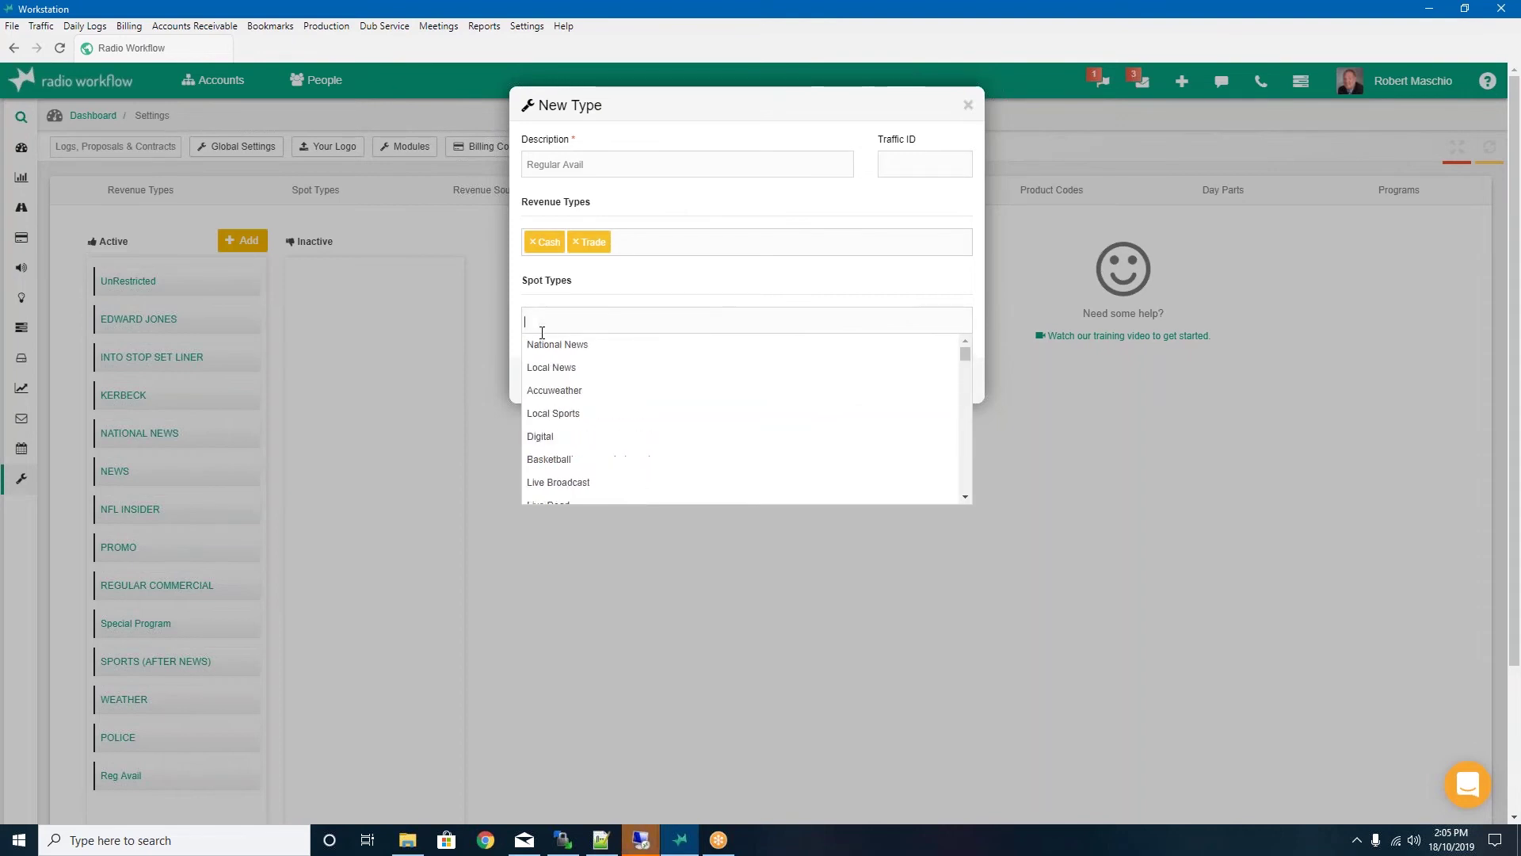
text(Spot)
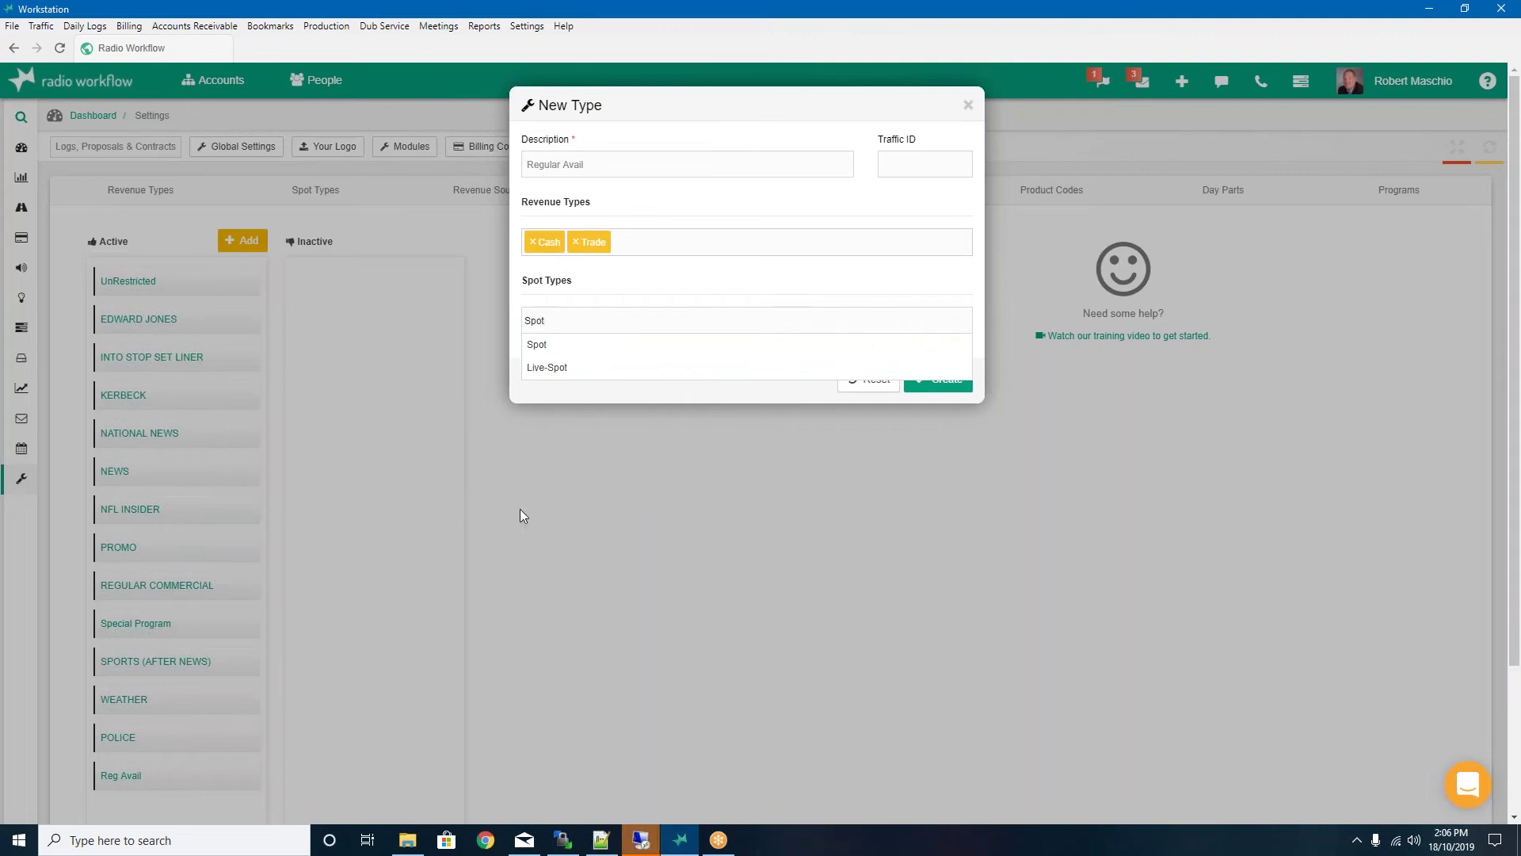
click(559, 345)
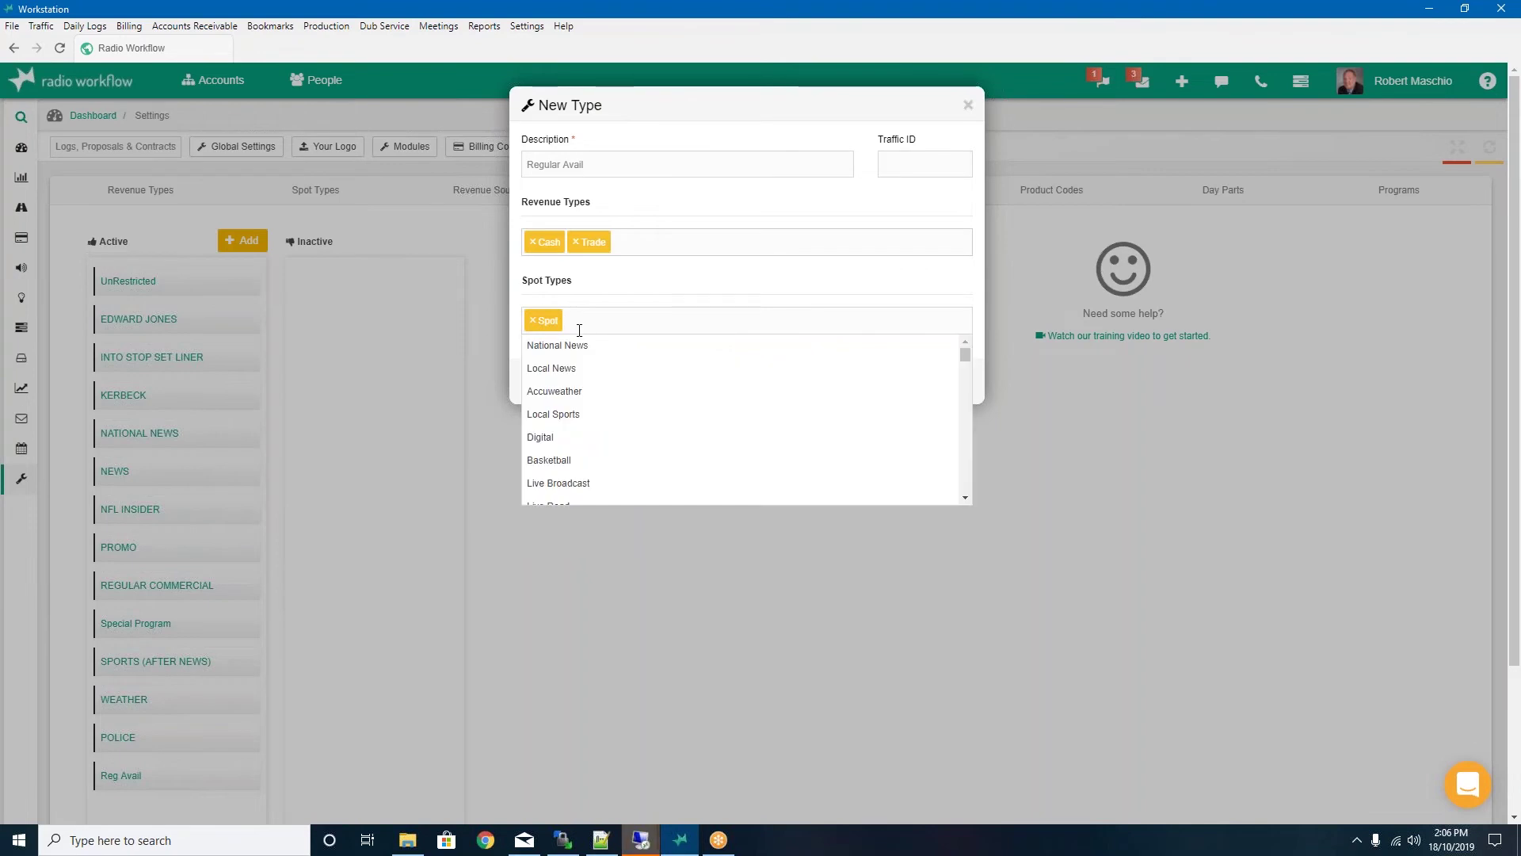
Filter the spot types by ROS once more, clear the filter and create the Regular Avail type
text(ROS)
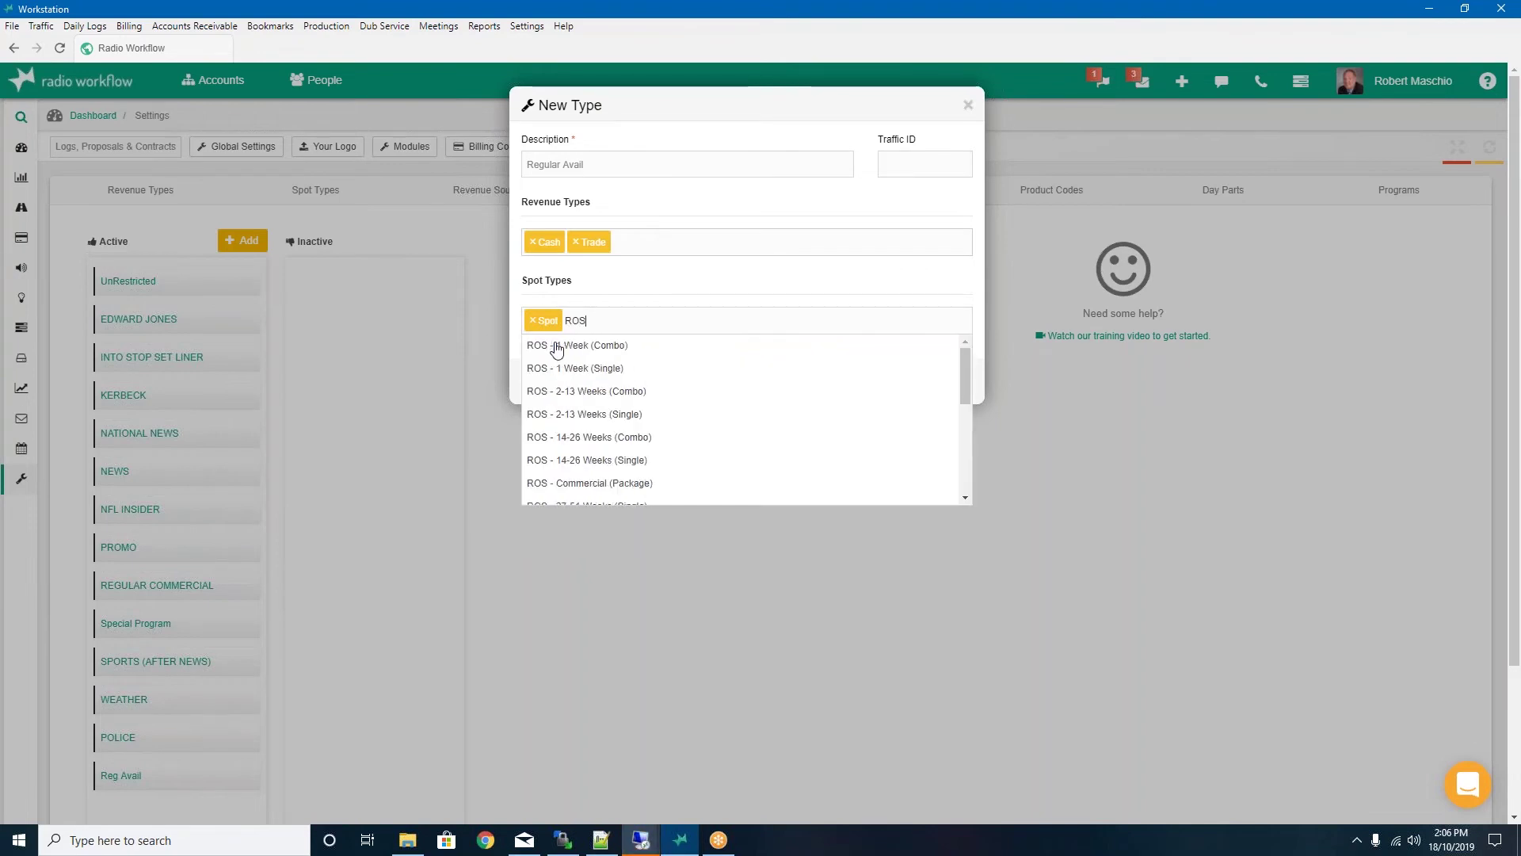
key(BackSpace)
key(BackSpace)
key(BackSpace)
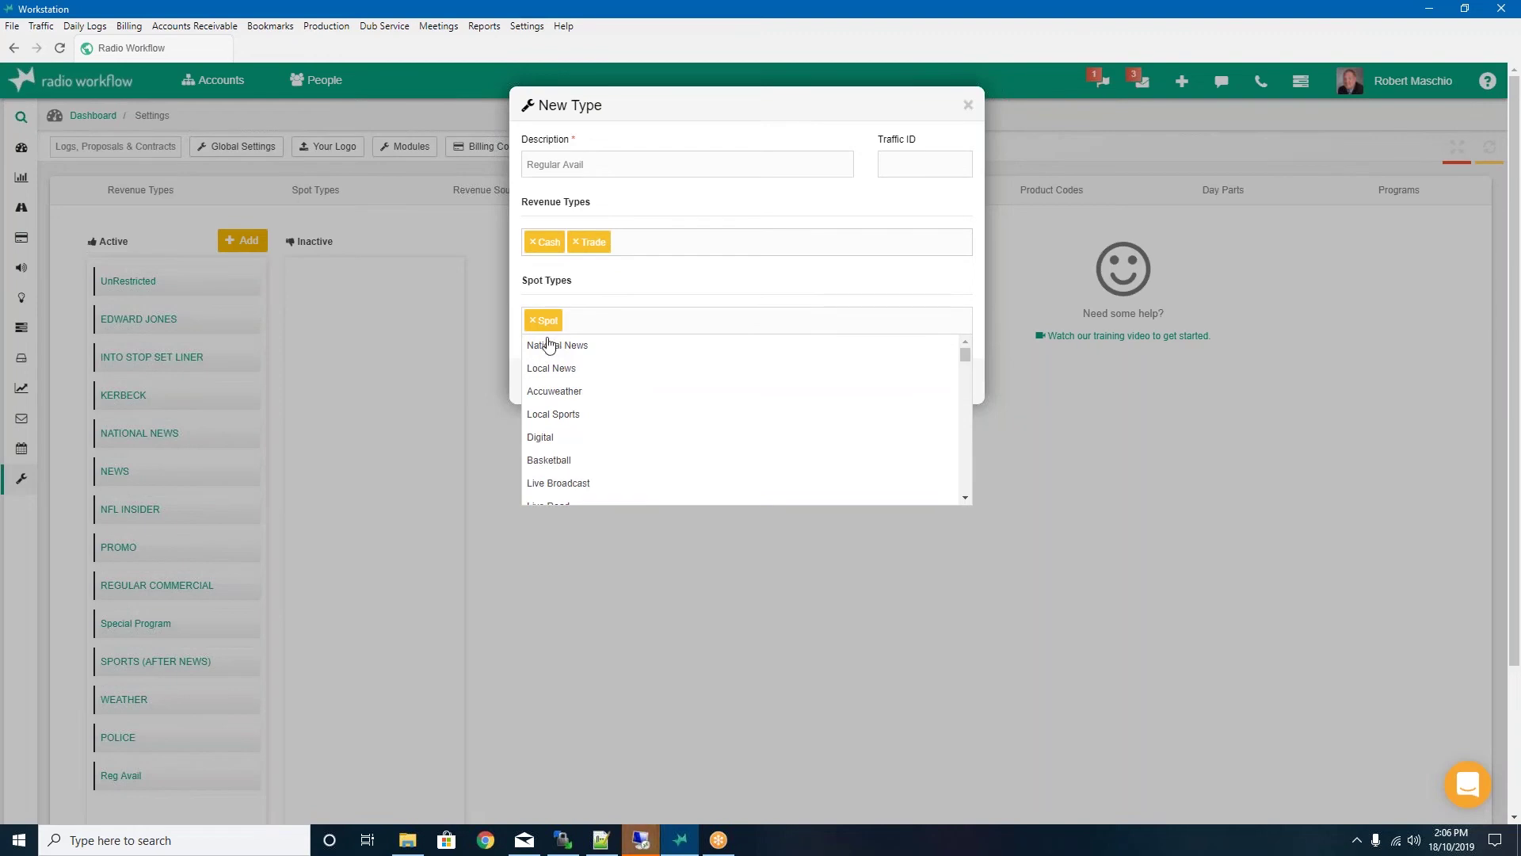
click(579, 297)
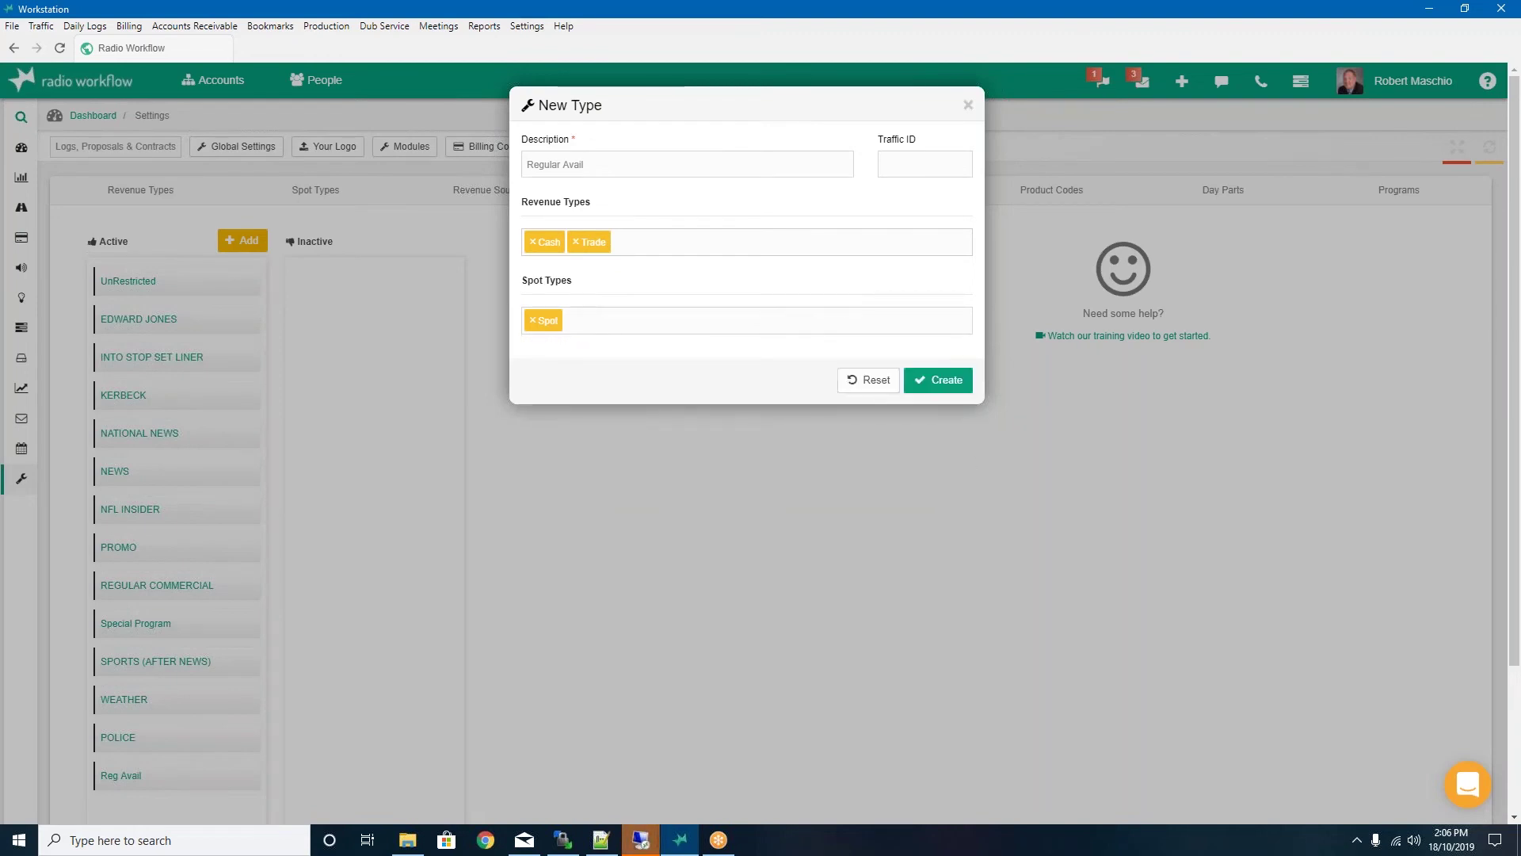
click(957, 386)
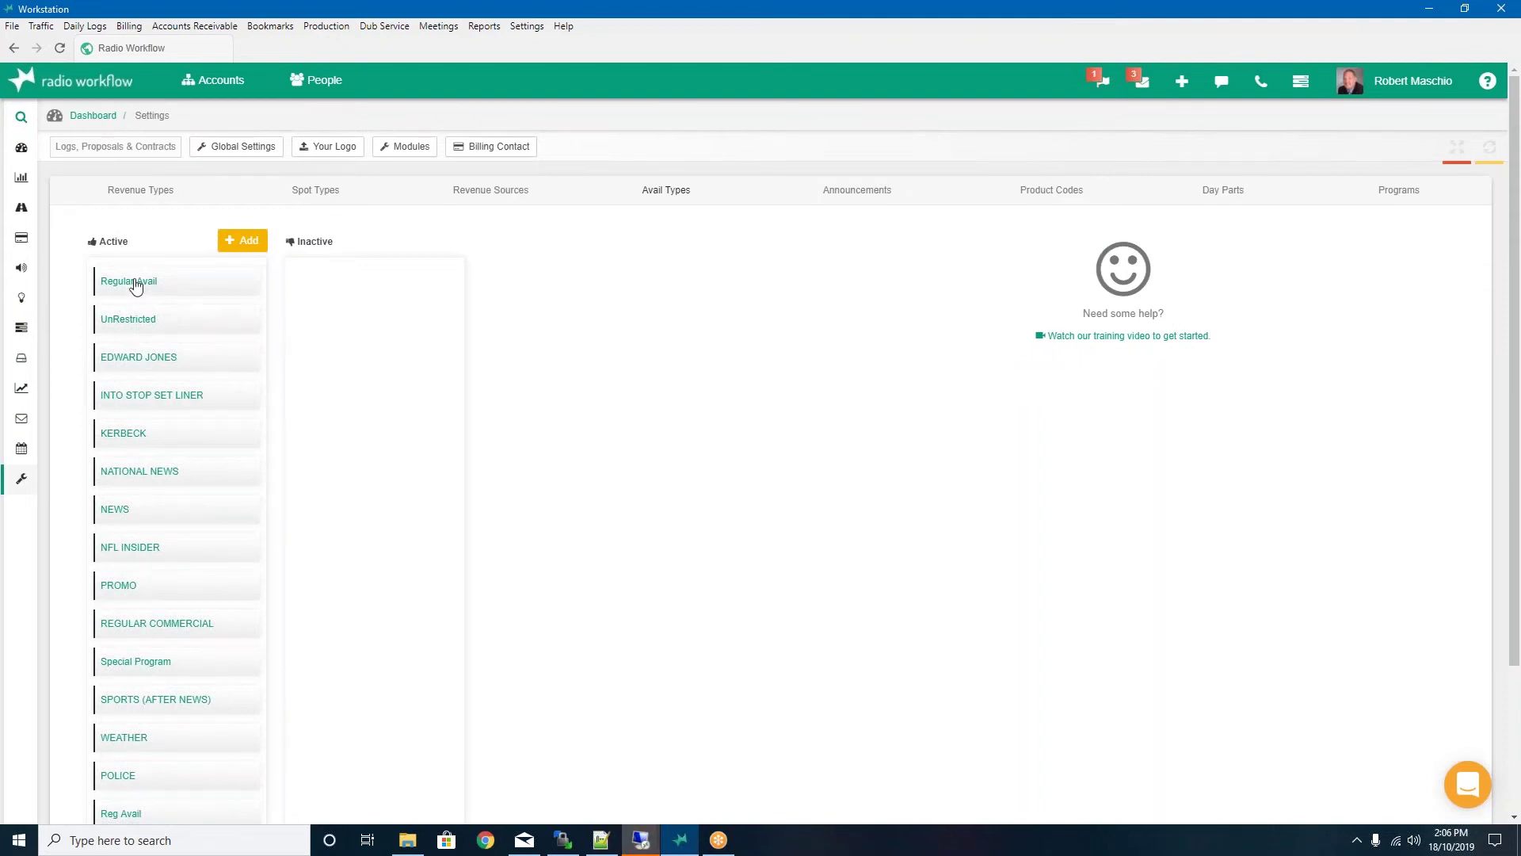
Permanently delete the Regular Avail type from the active avail types
click(146, 279)
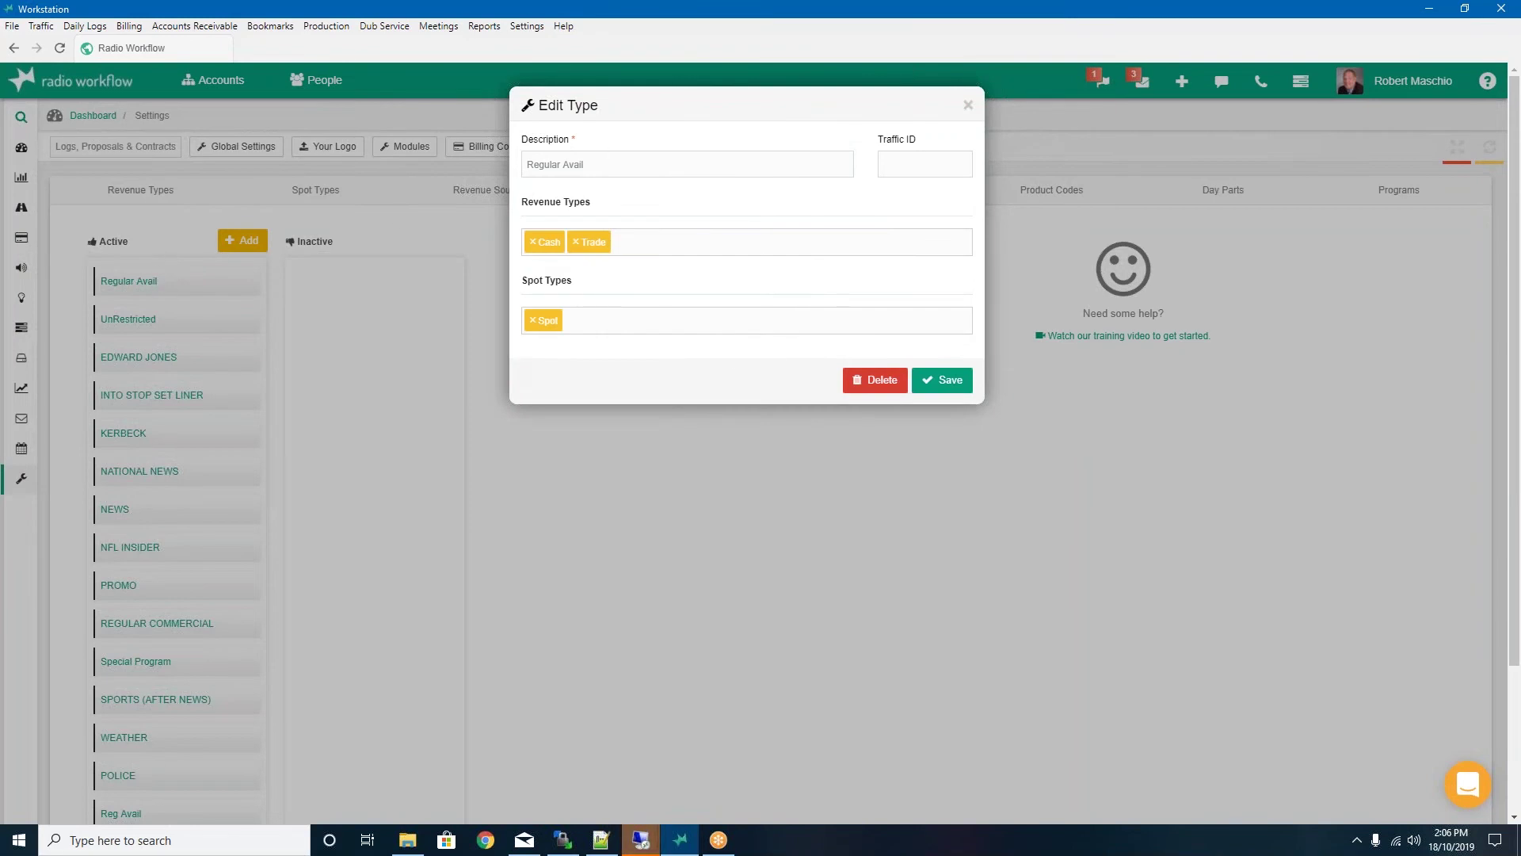
click(892, 385)
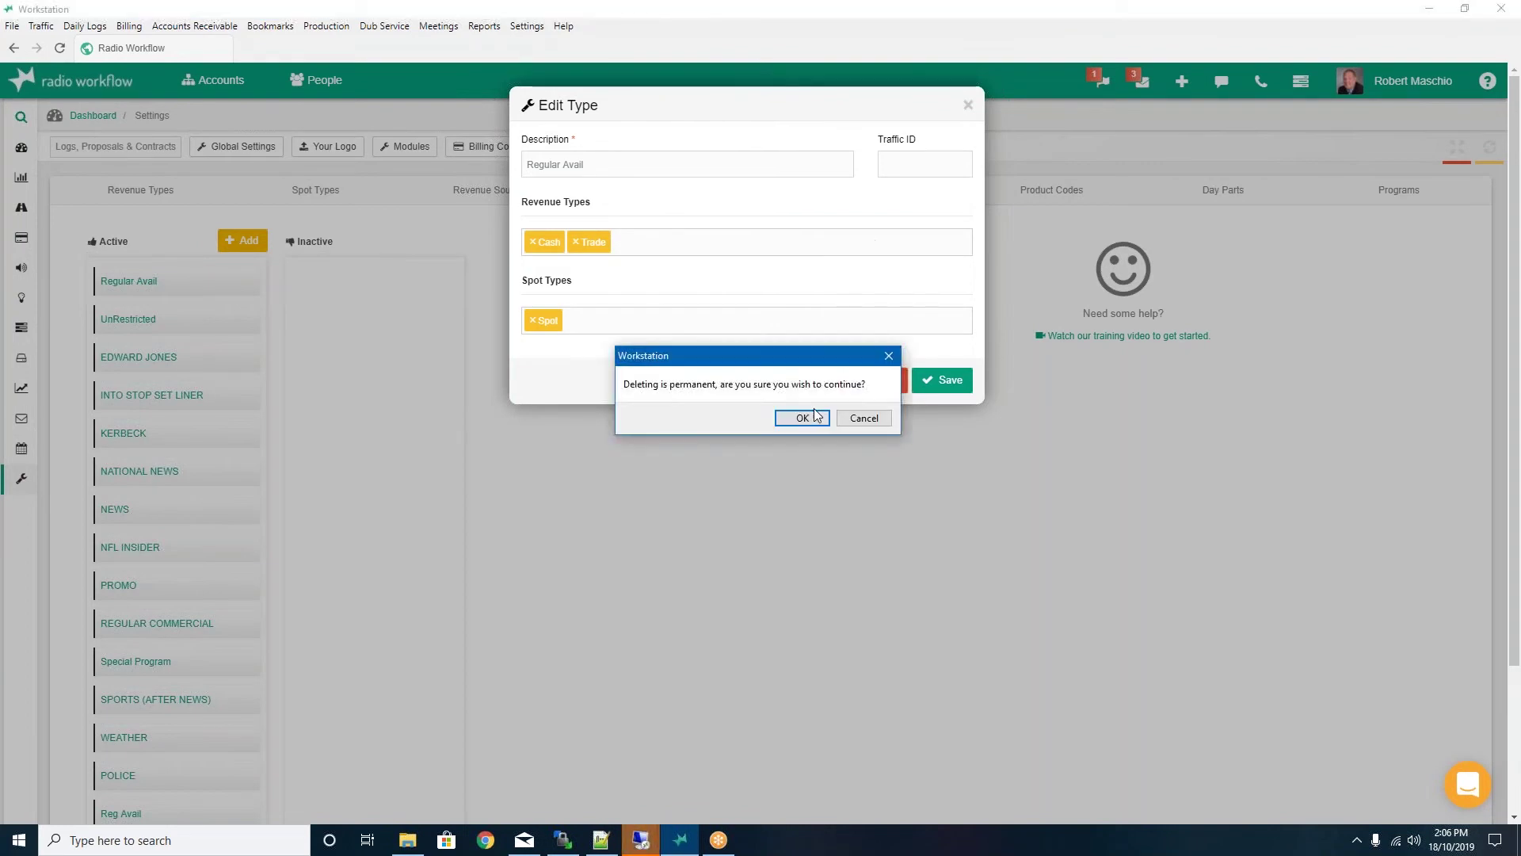
click(802, 418)
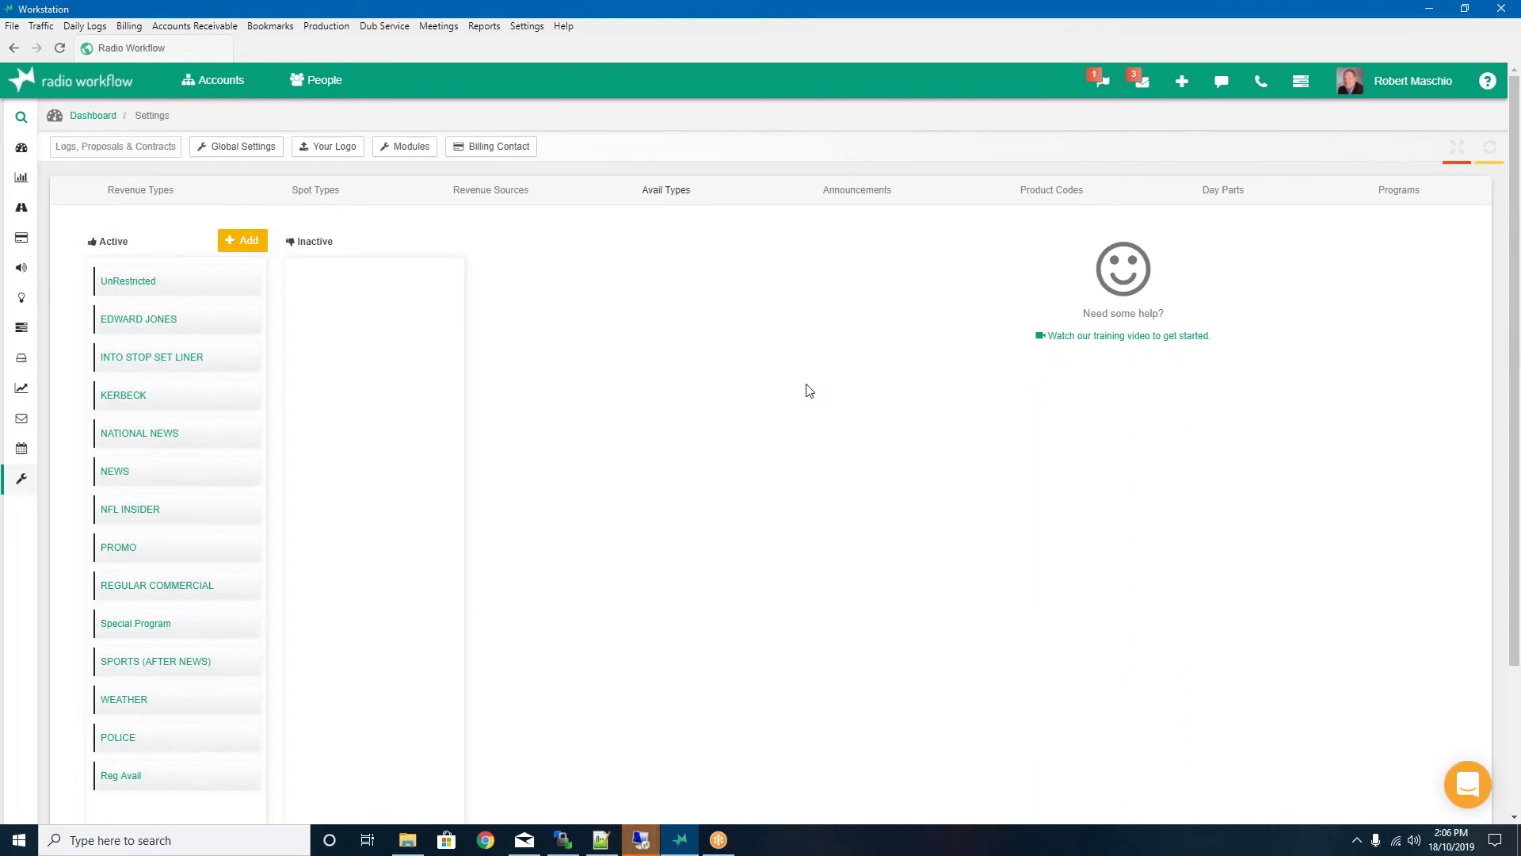
Open the Clocks list and look through the existing daily clocks
mouse_move(21, 209)
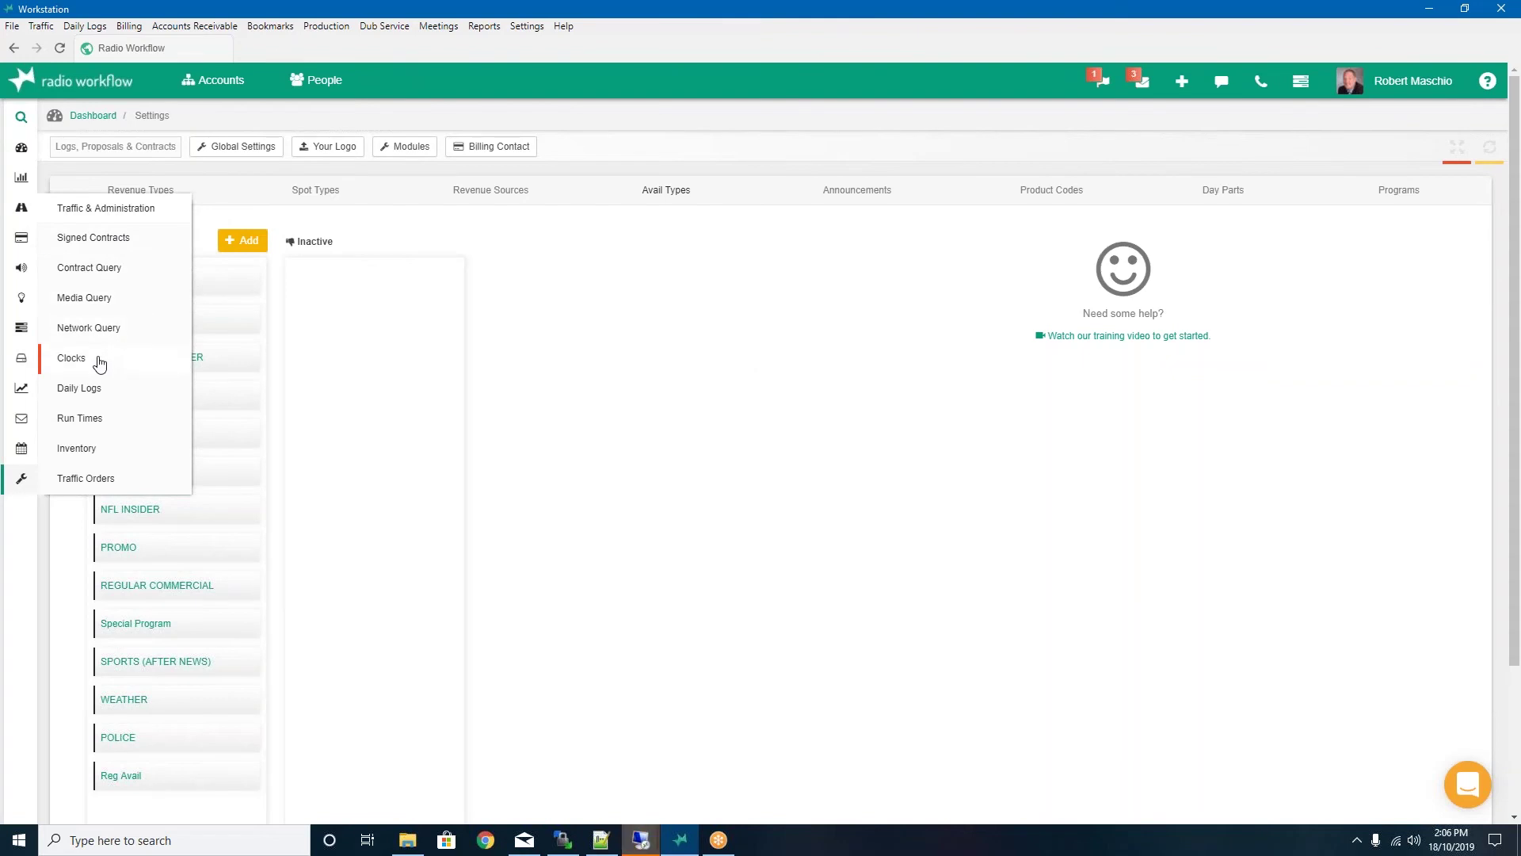
click(99, 362)
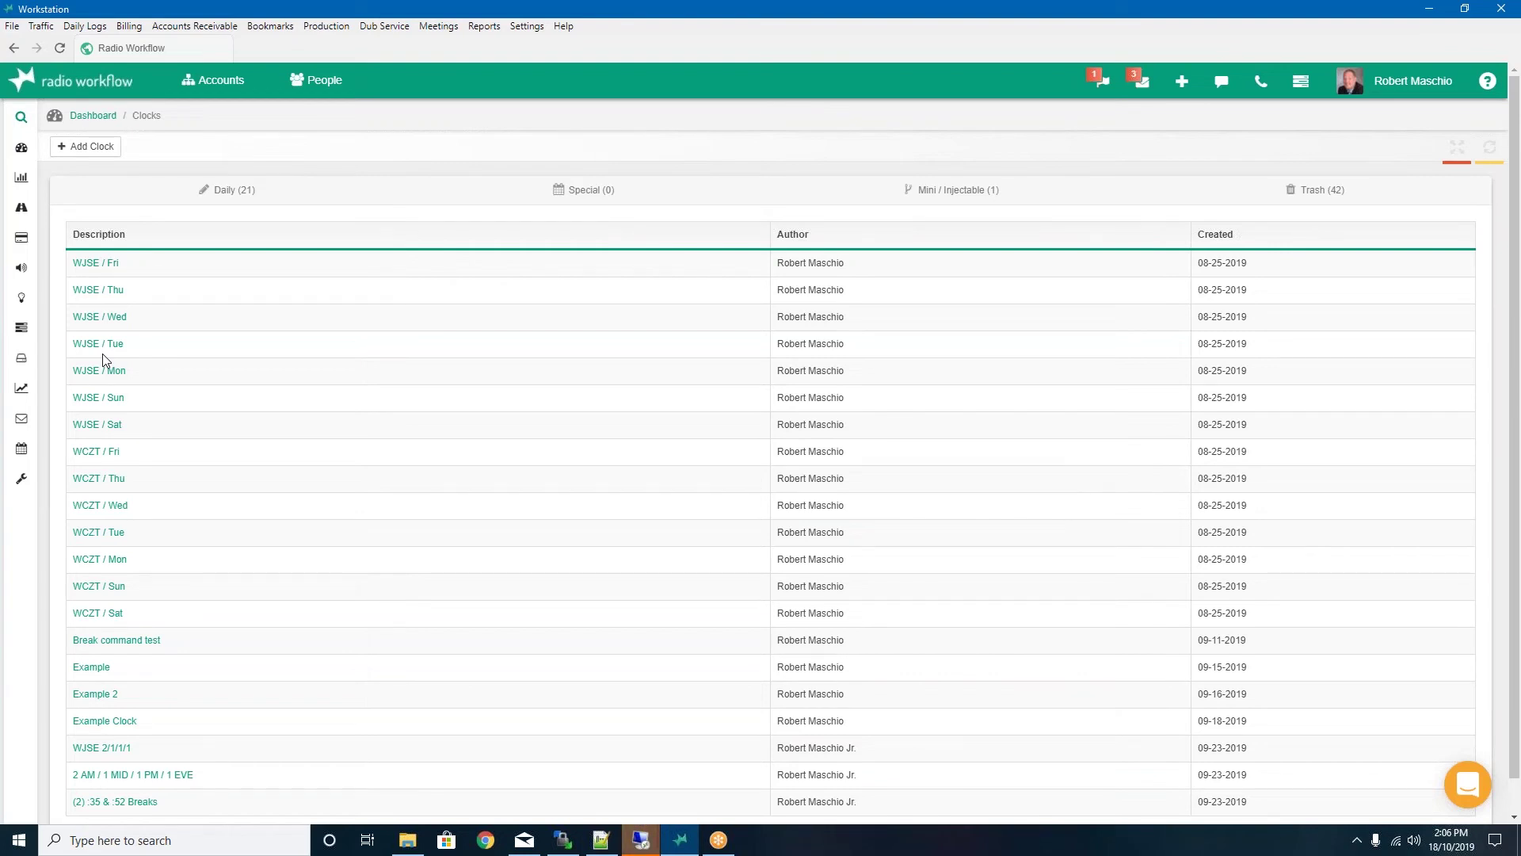
click(84, 27)
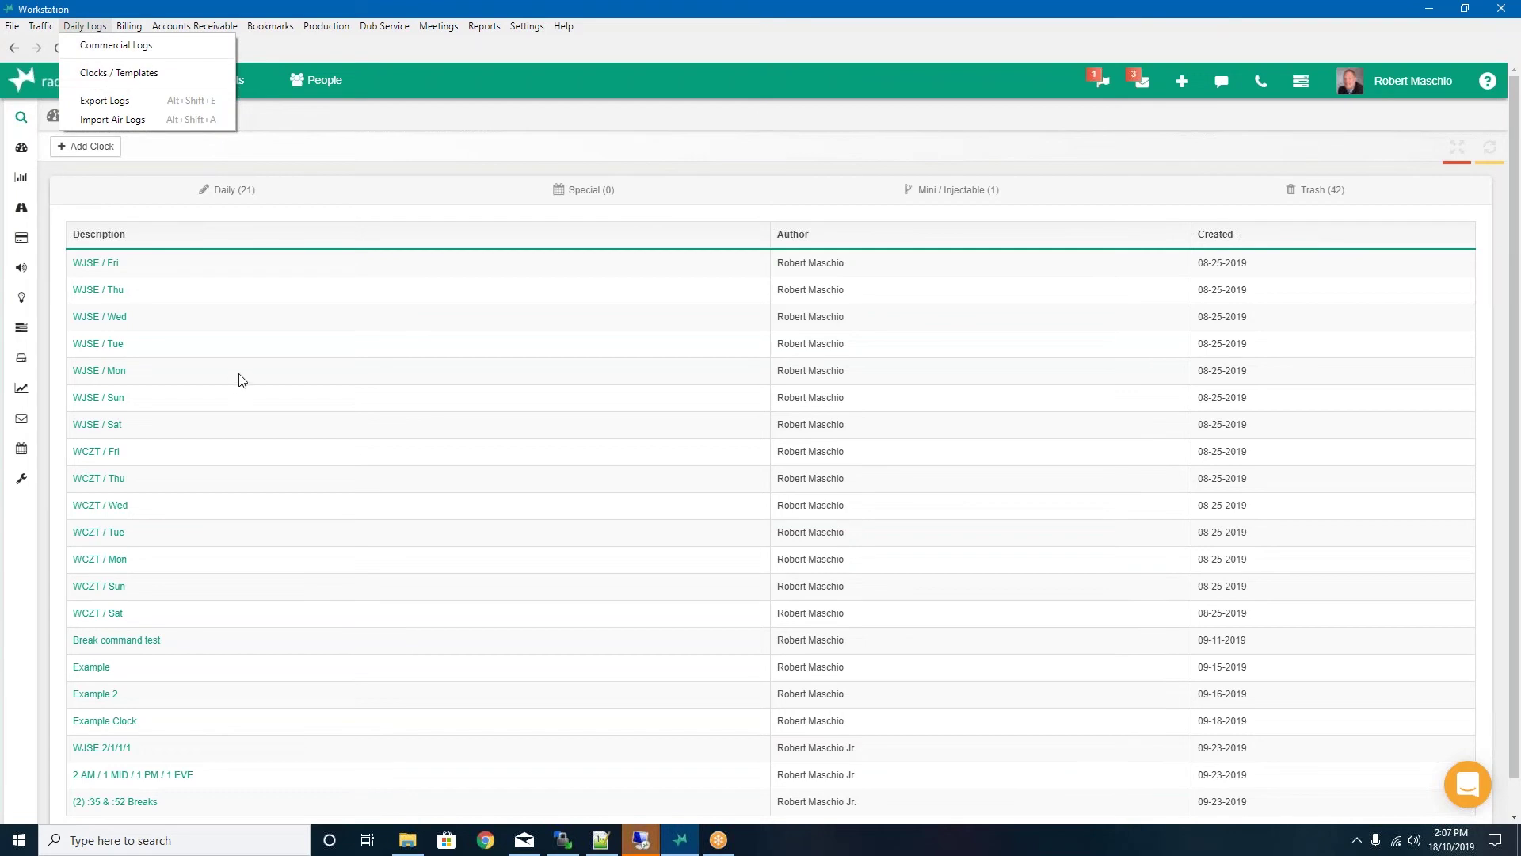
click(192, 305)
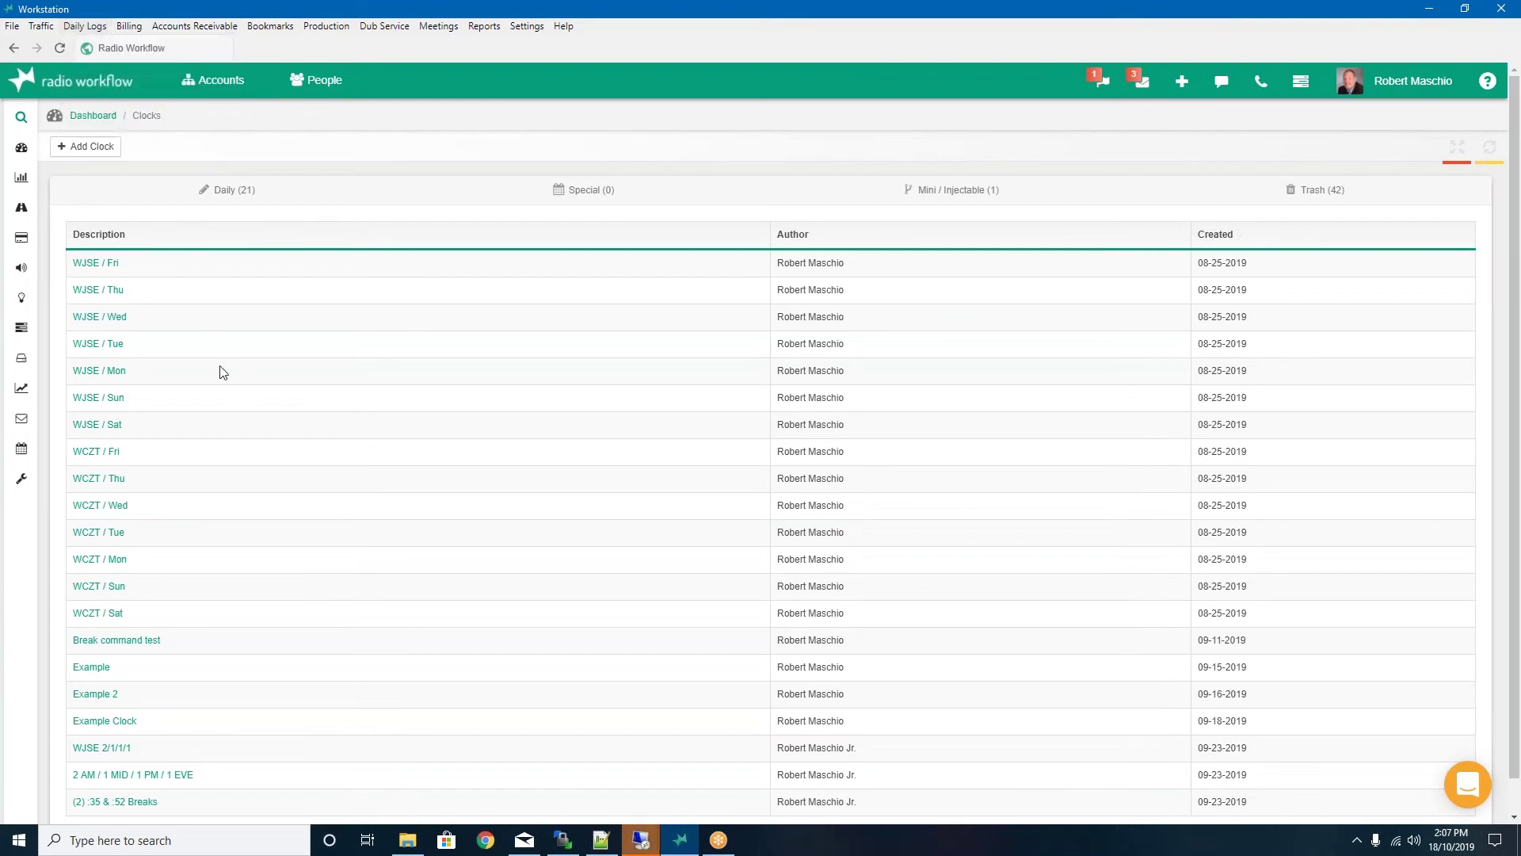
scroll(256, 422, down, 1)
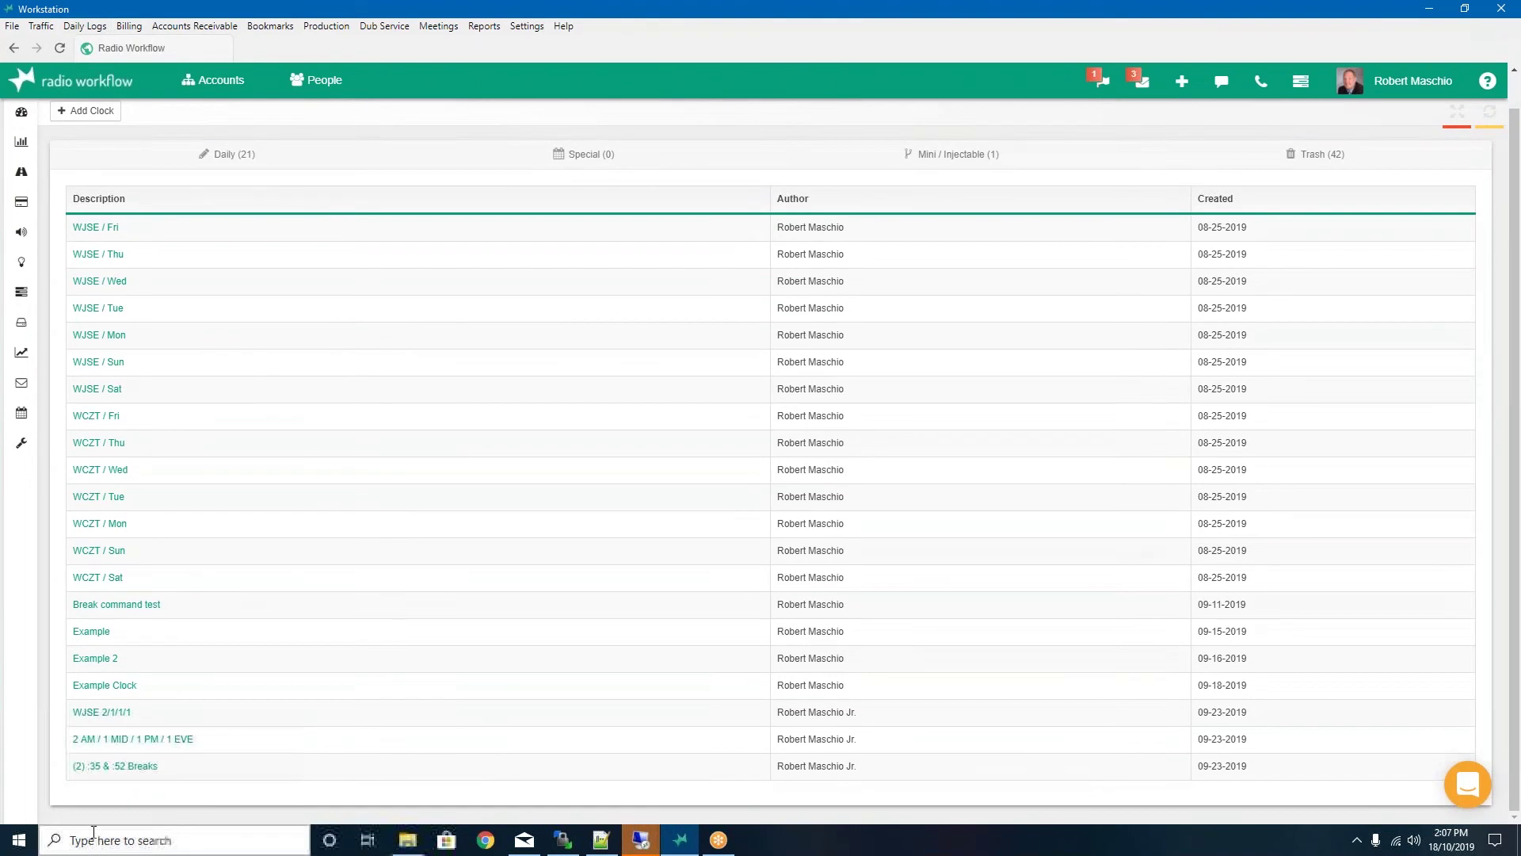
click(113, 768)
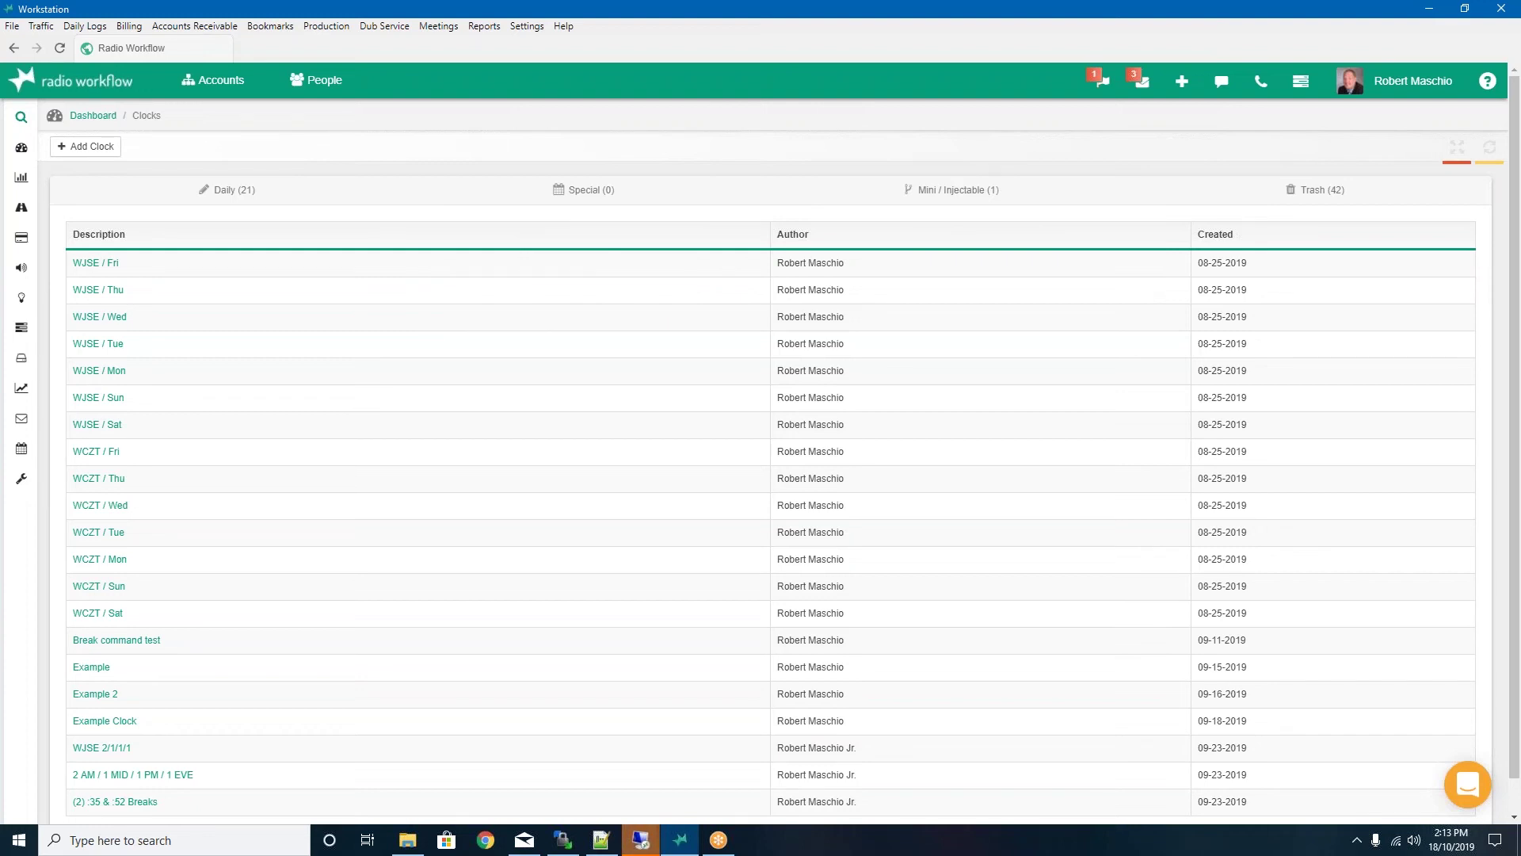
Start a new clock described as Weekday Clock (Fake) for station WJSE with the Daily clock type
scroll(626, 633, down, 1)
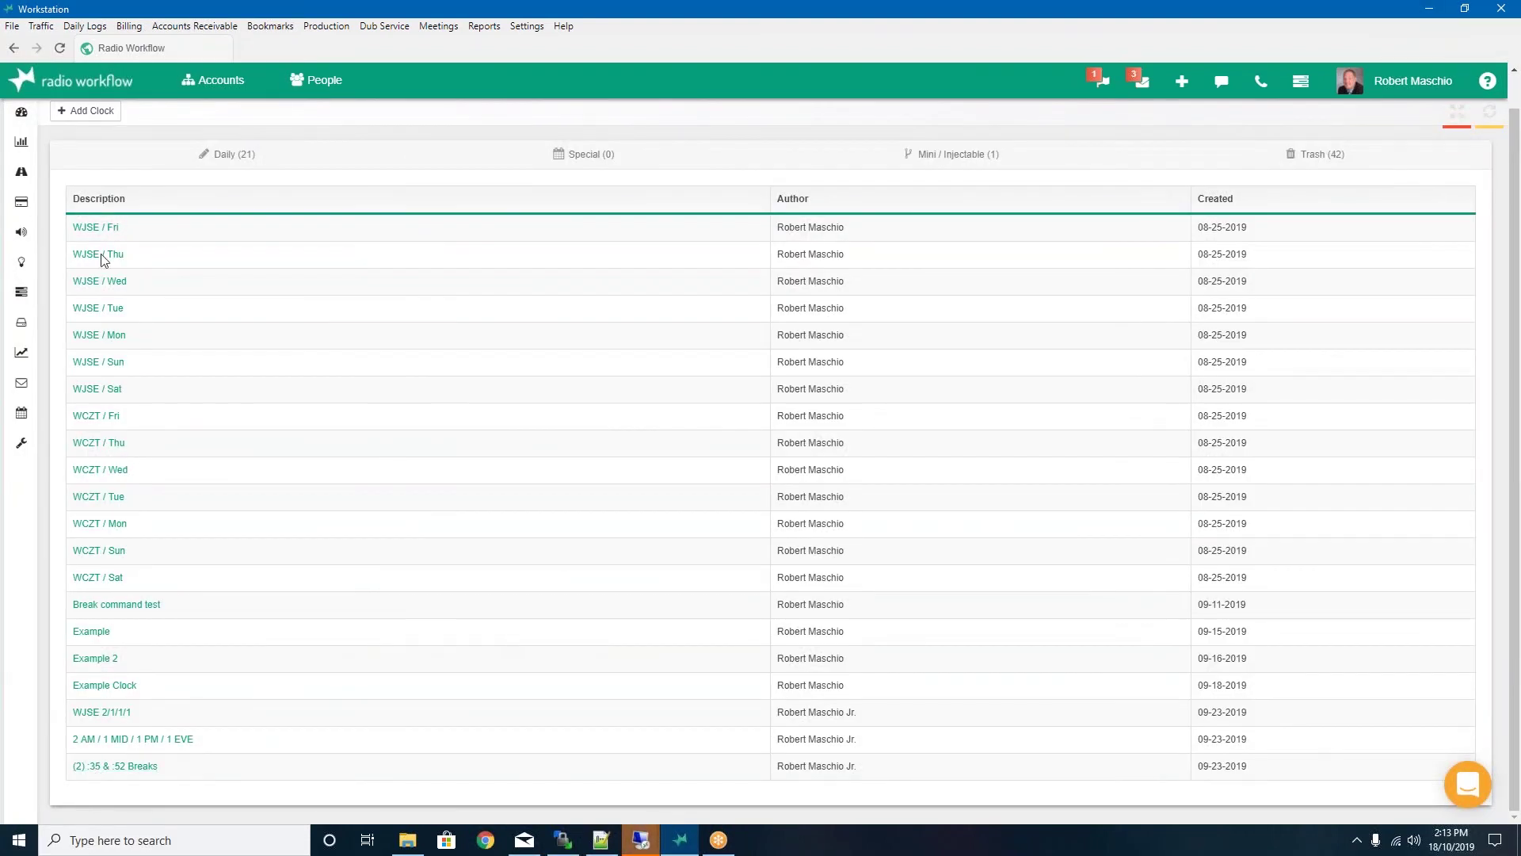
scroll(103, 206, up, 1)
click(86, 146)
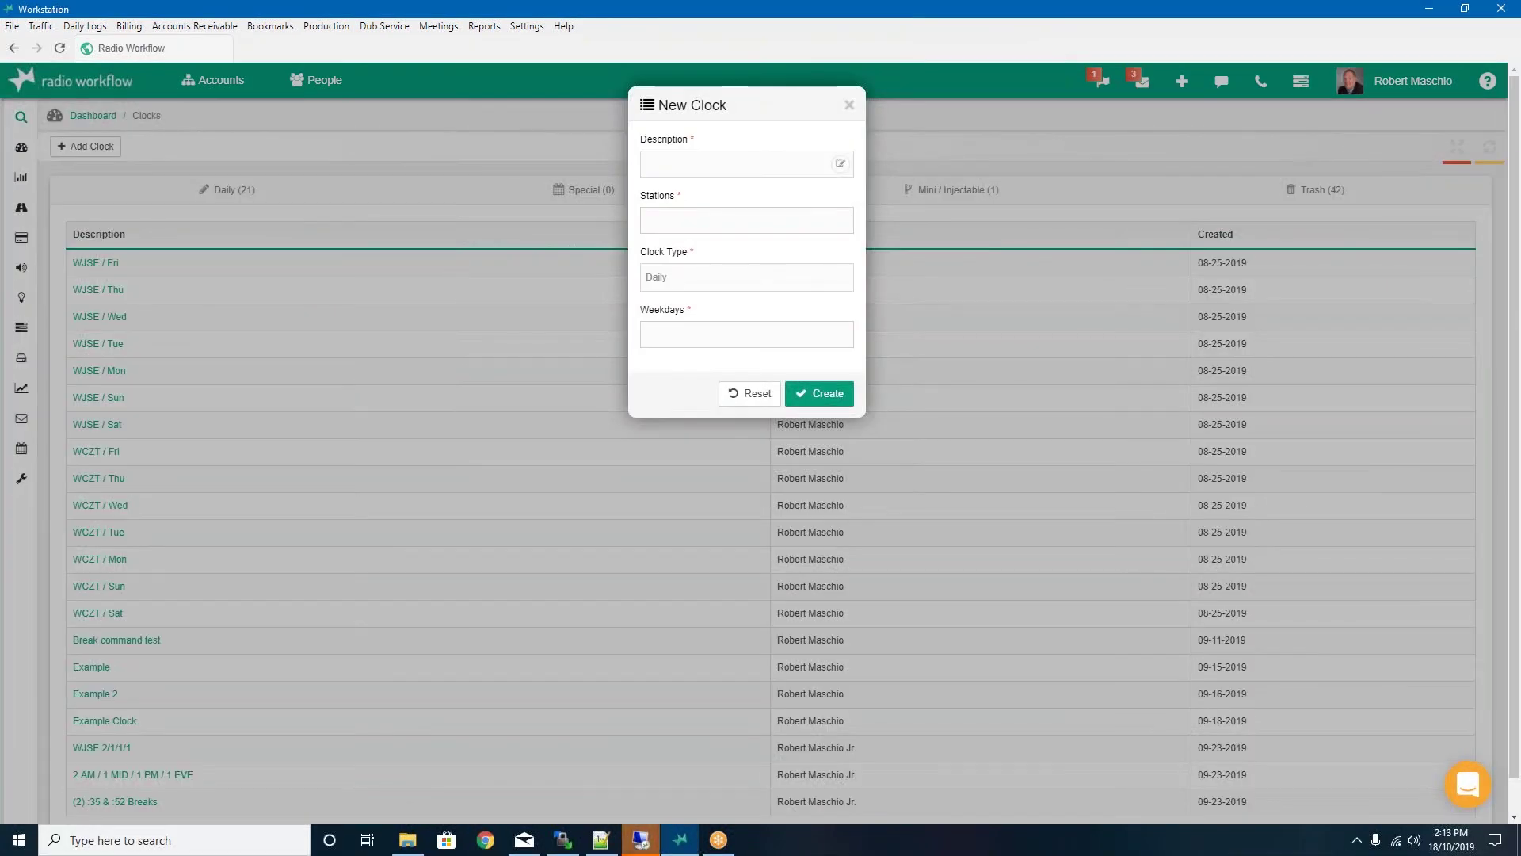
click(664, 173)
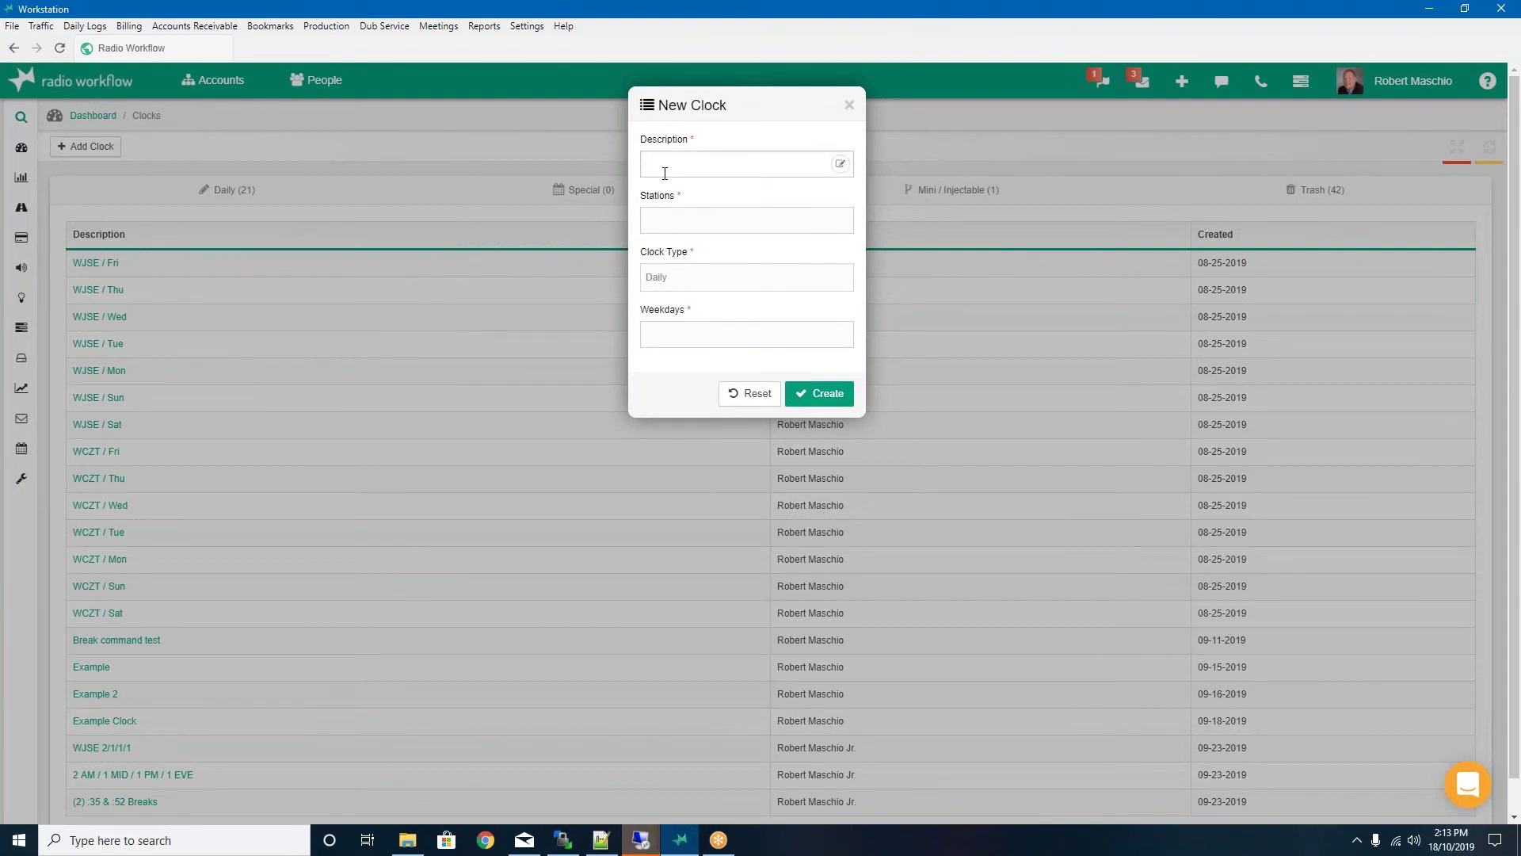
text(Weekday Clock (Fake)
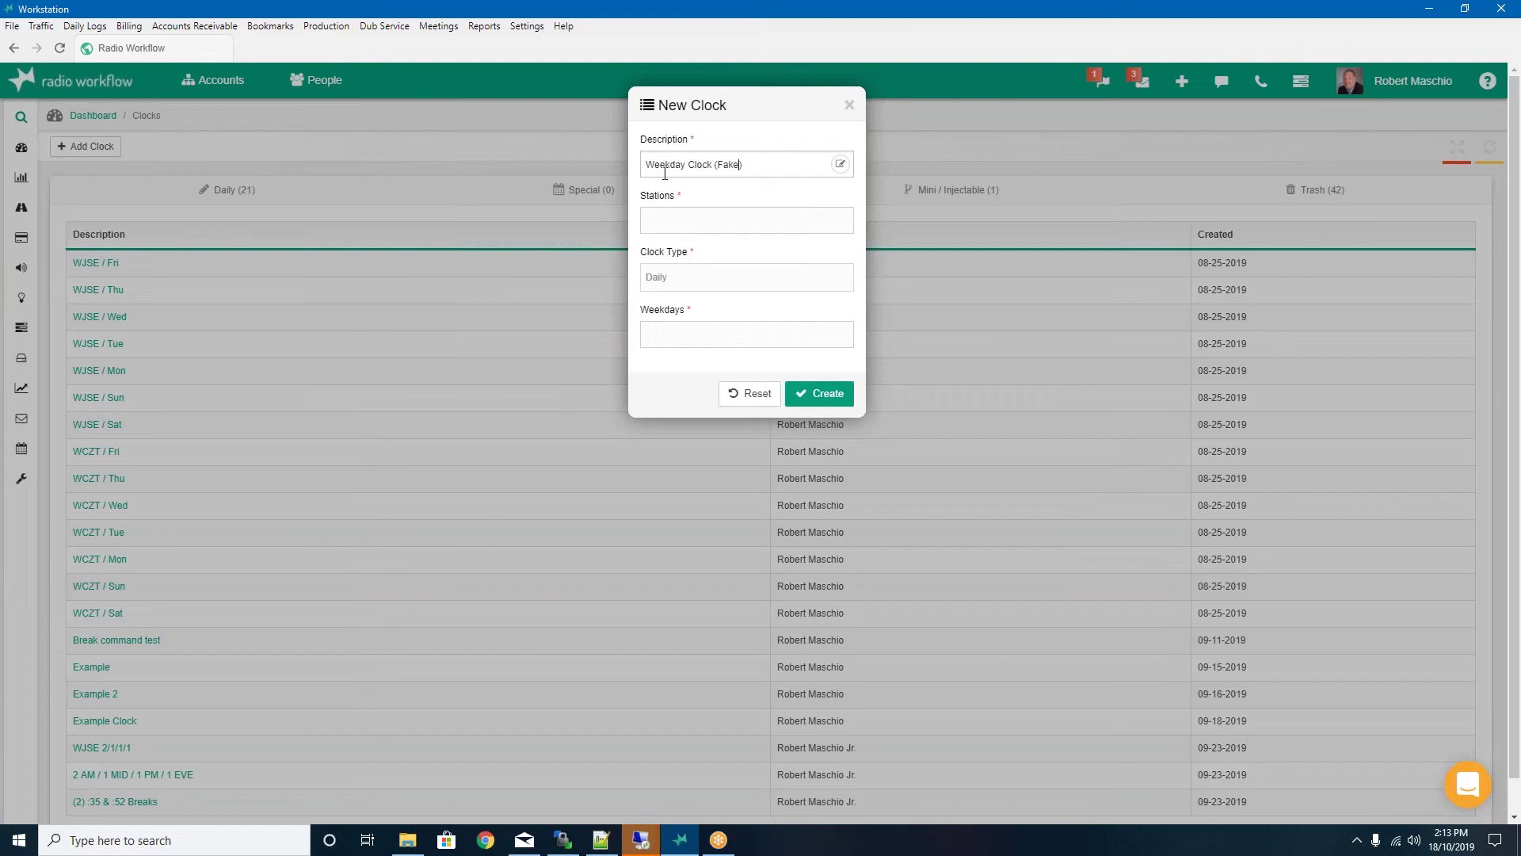
click(733, 217)
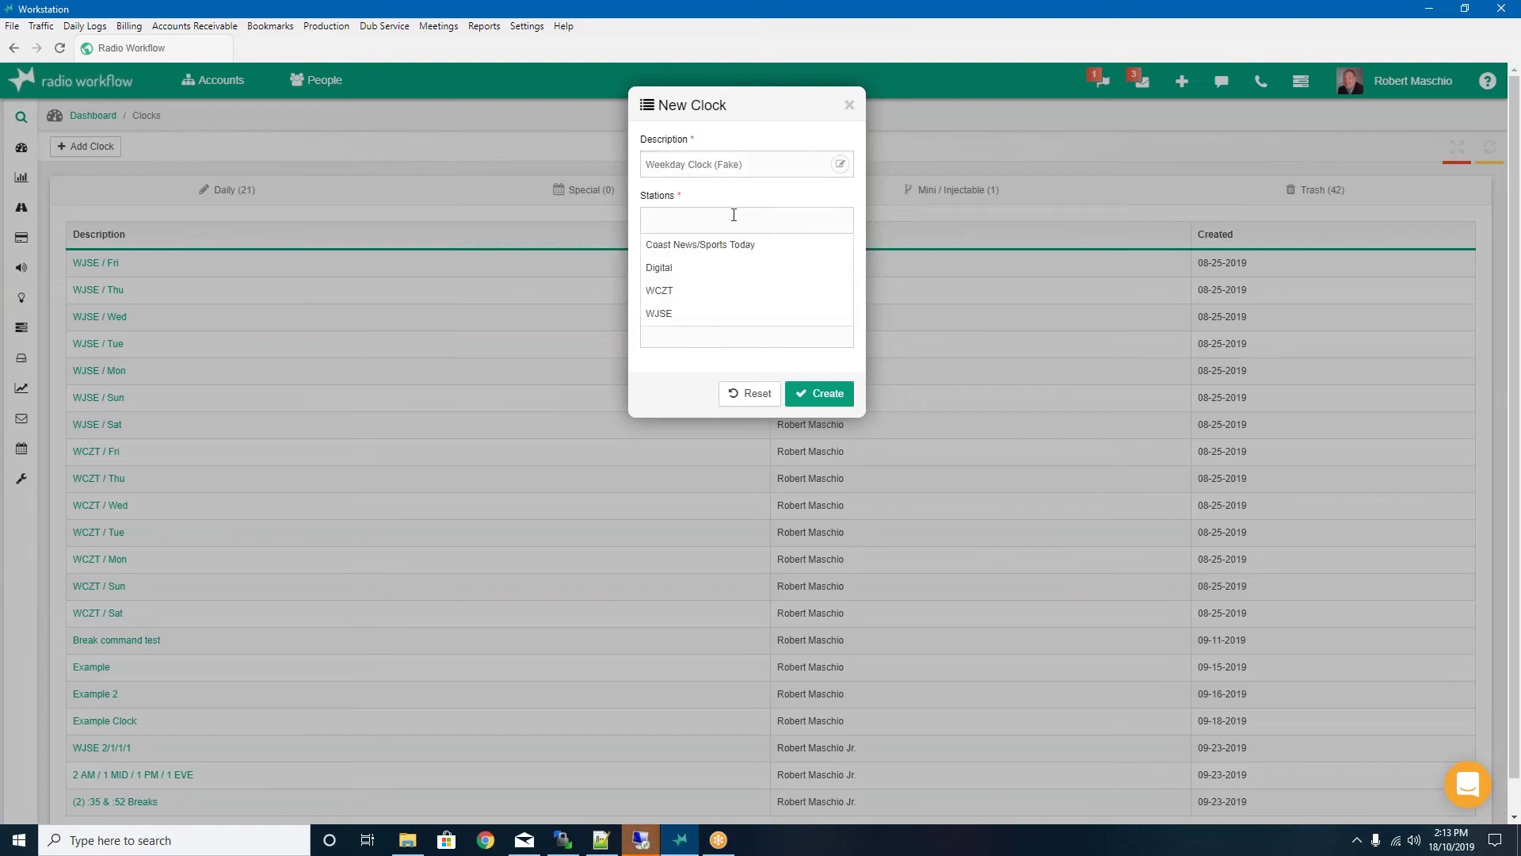
click(674, 314)
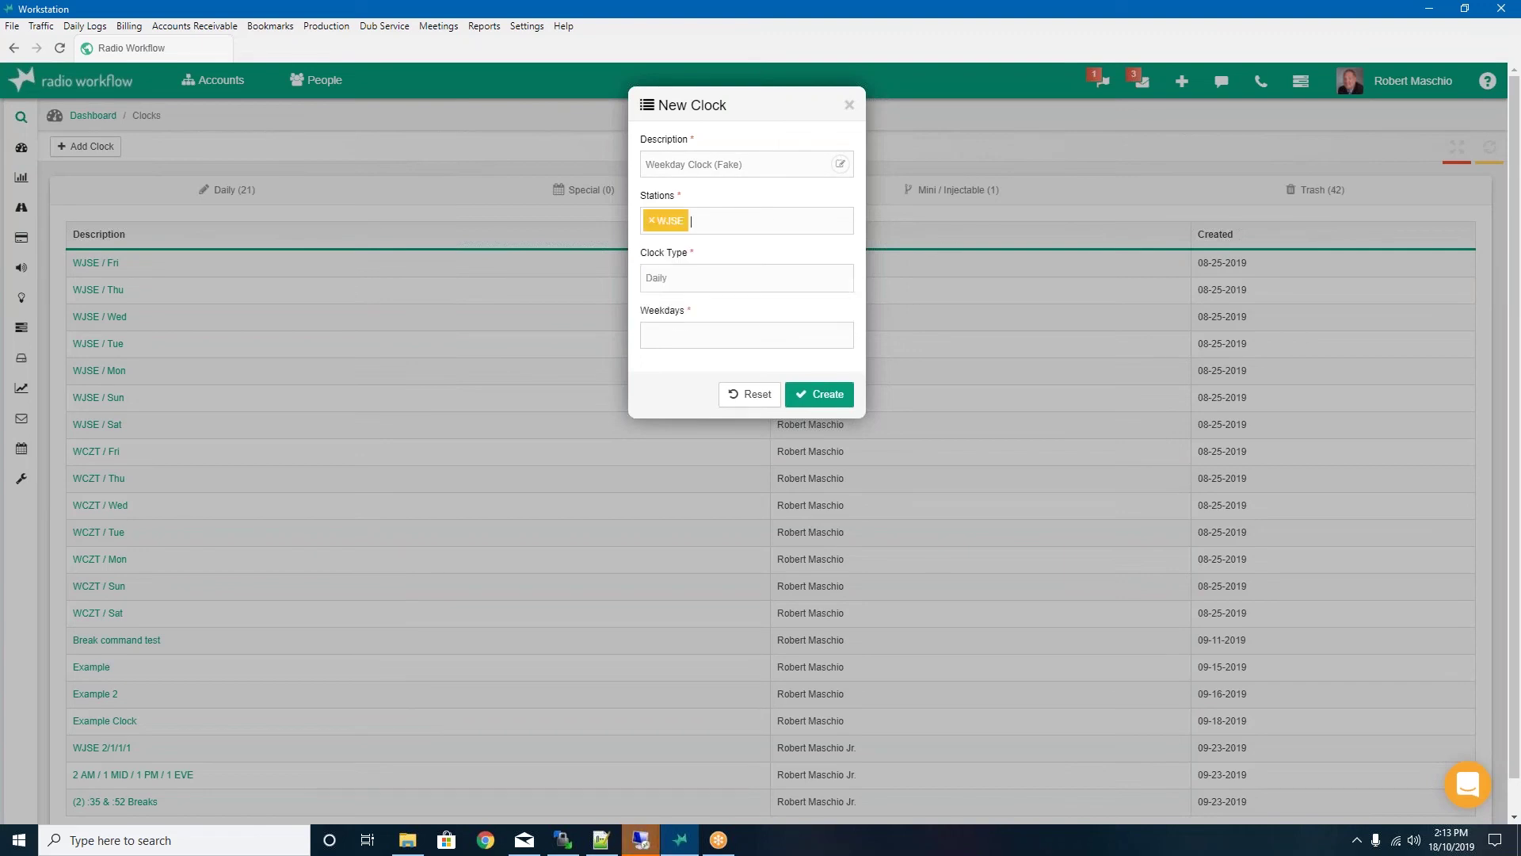
click(689, 285)
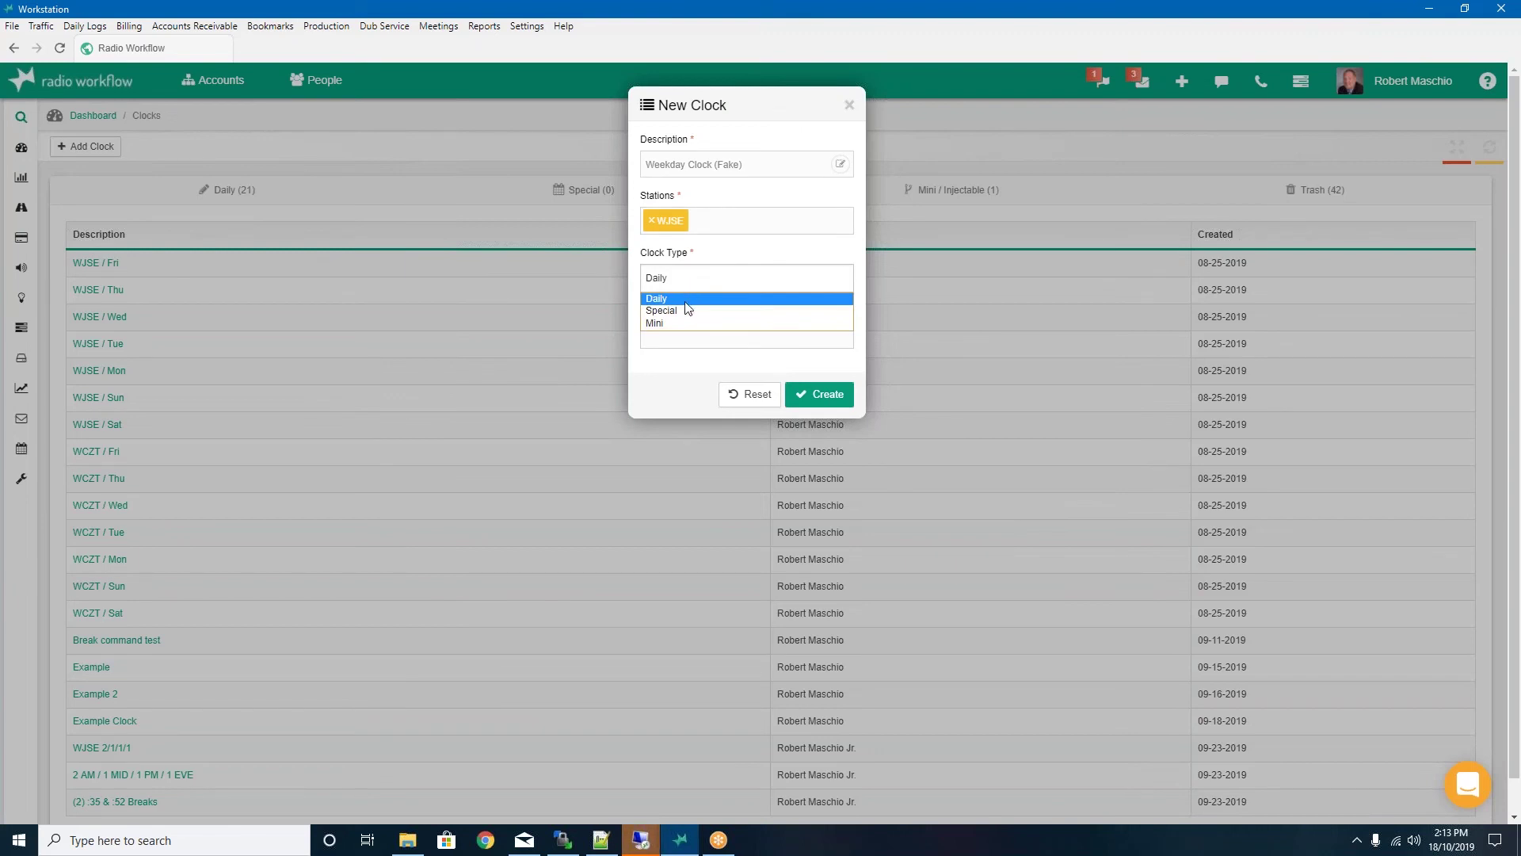
click(686, 300)
Assign Monday through Friday as the new clock's weekdays and create the clock
click(690, 336)
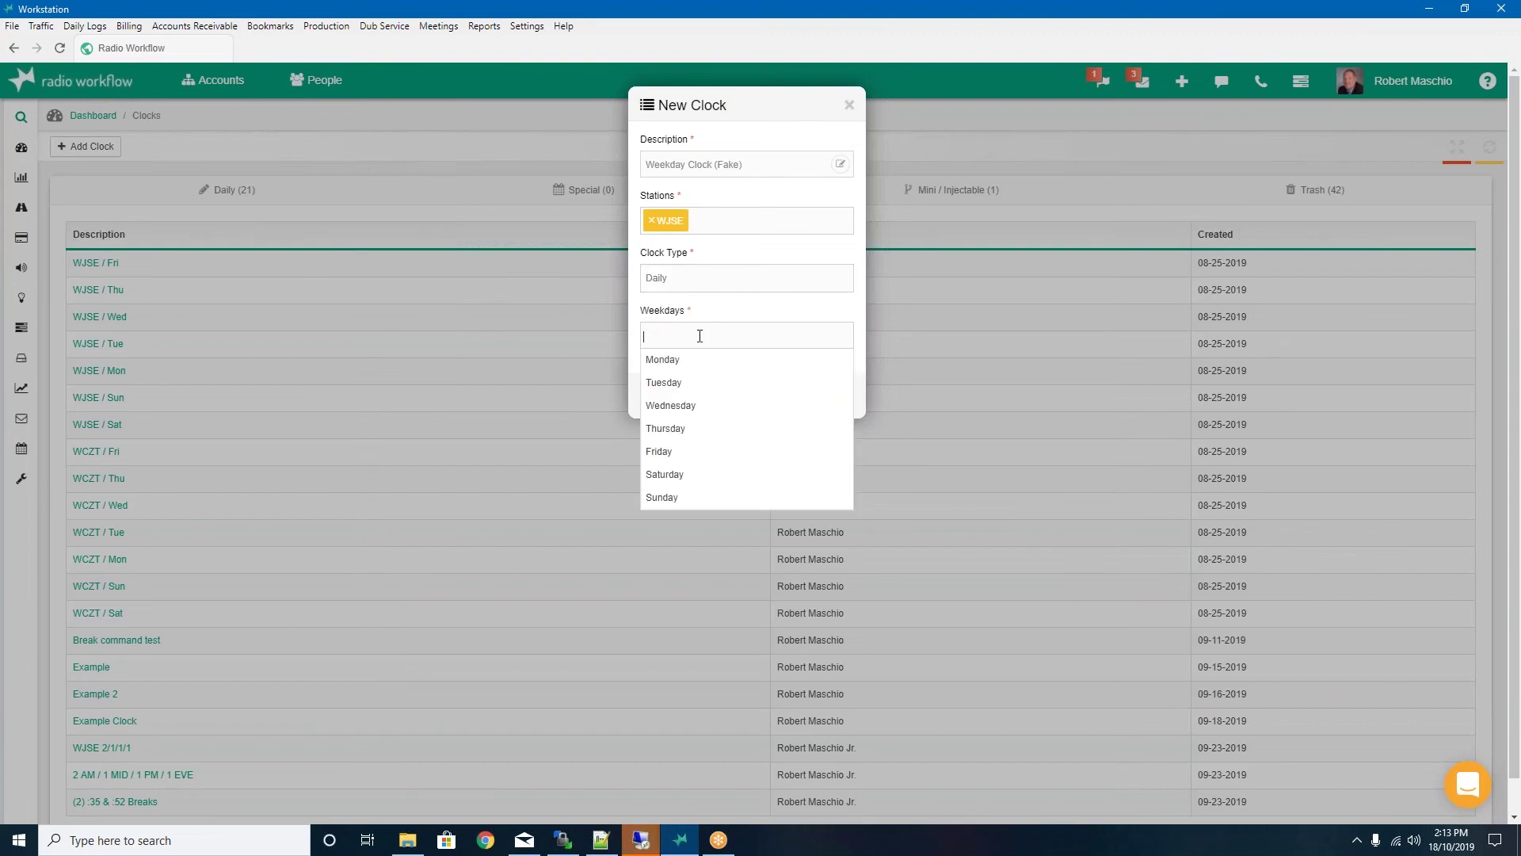
click(687, 359)
double_click(679, 164)
click(713, 335)
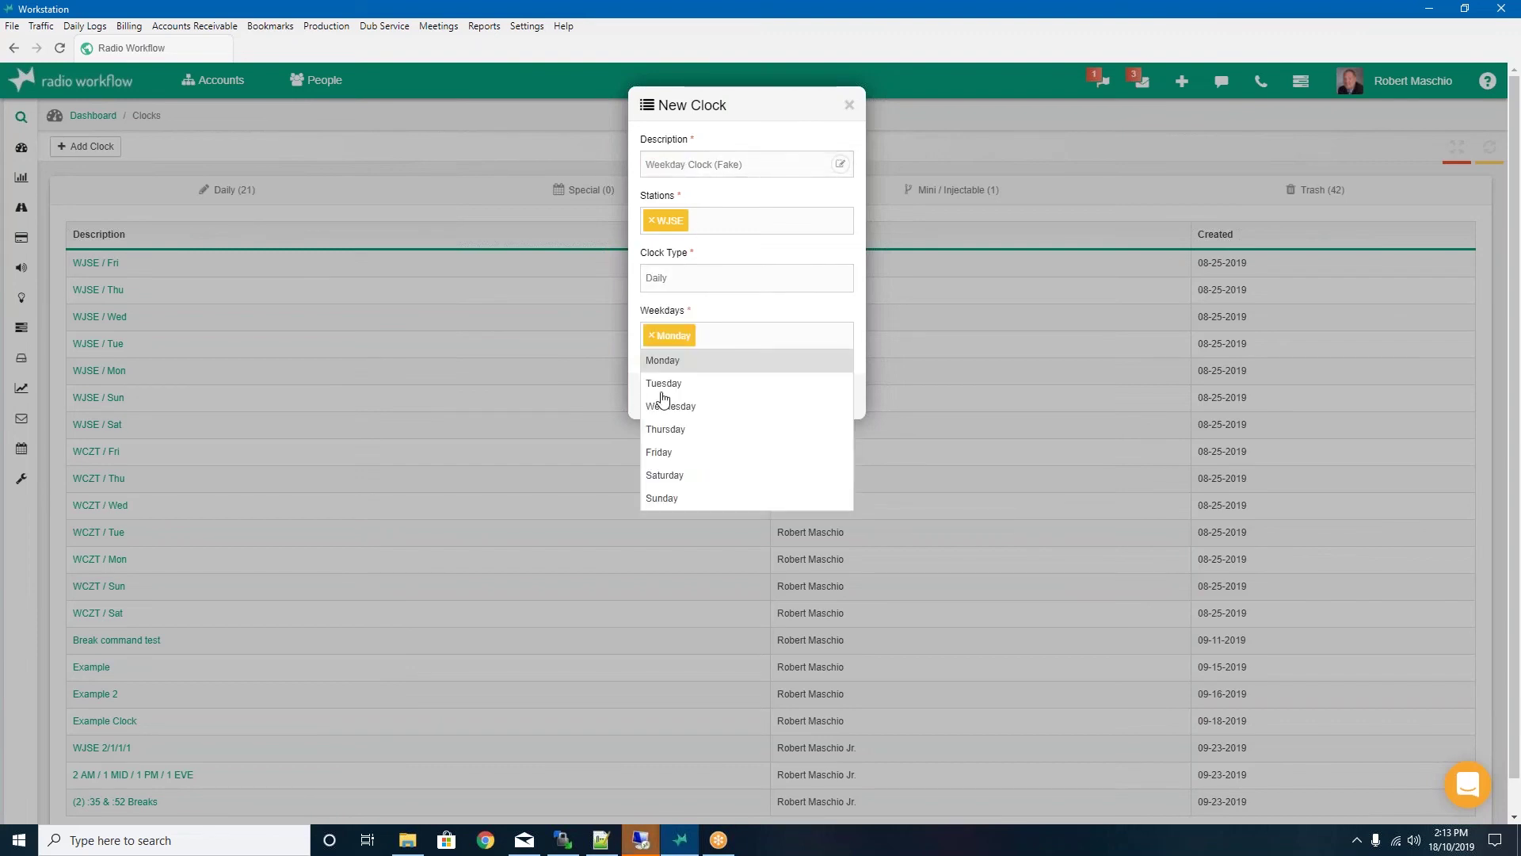
click(664, 386)
click(777, 336)
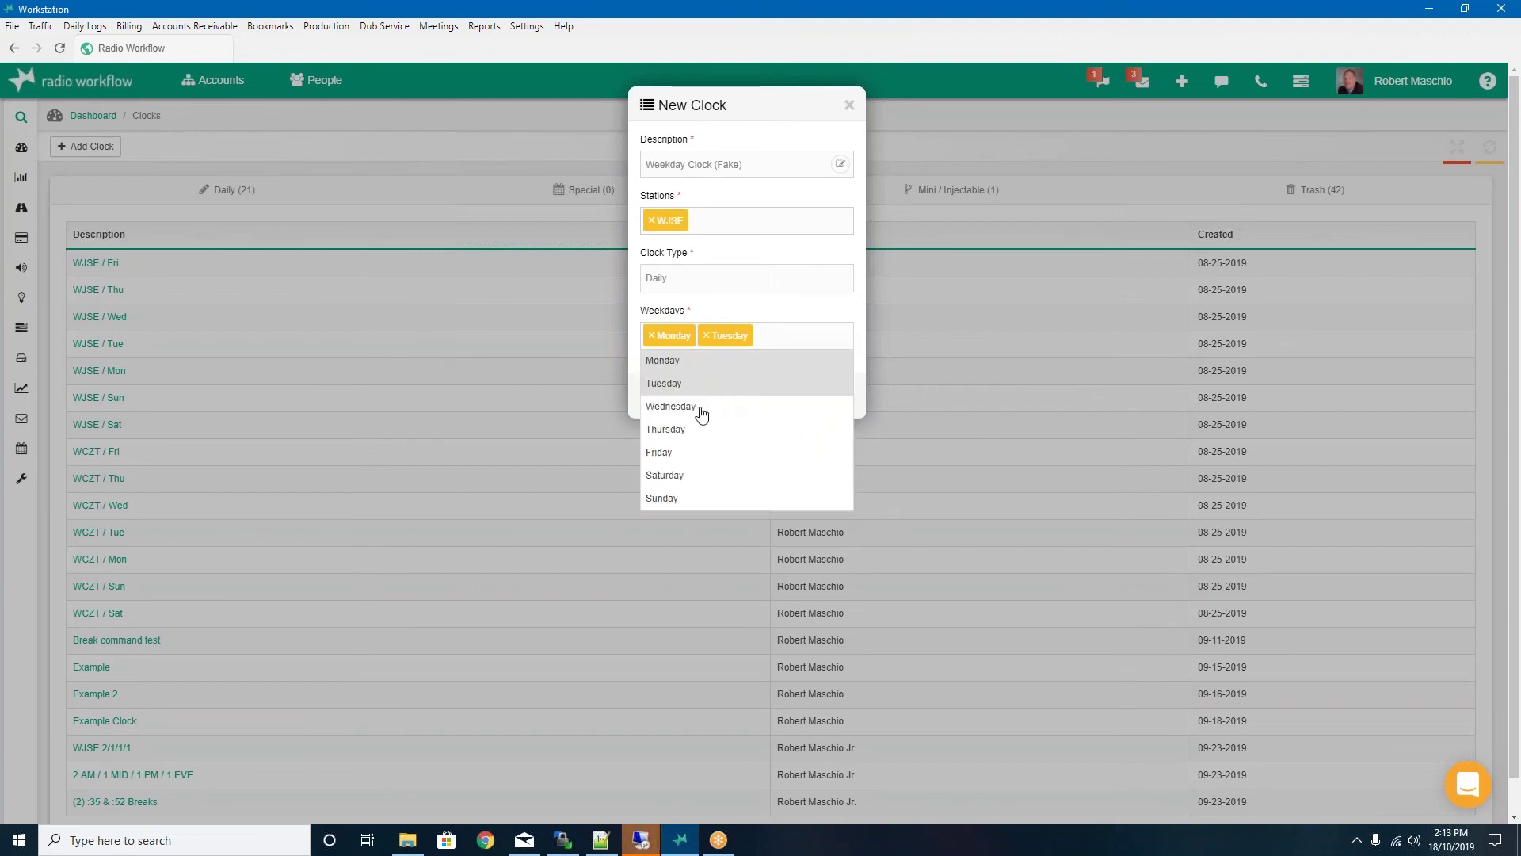
click(703, 411)
click(832, 336)
click(706, 434)
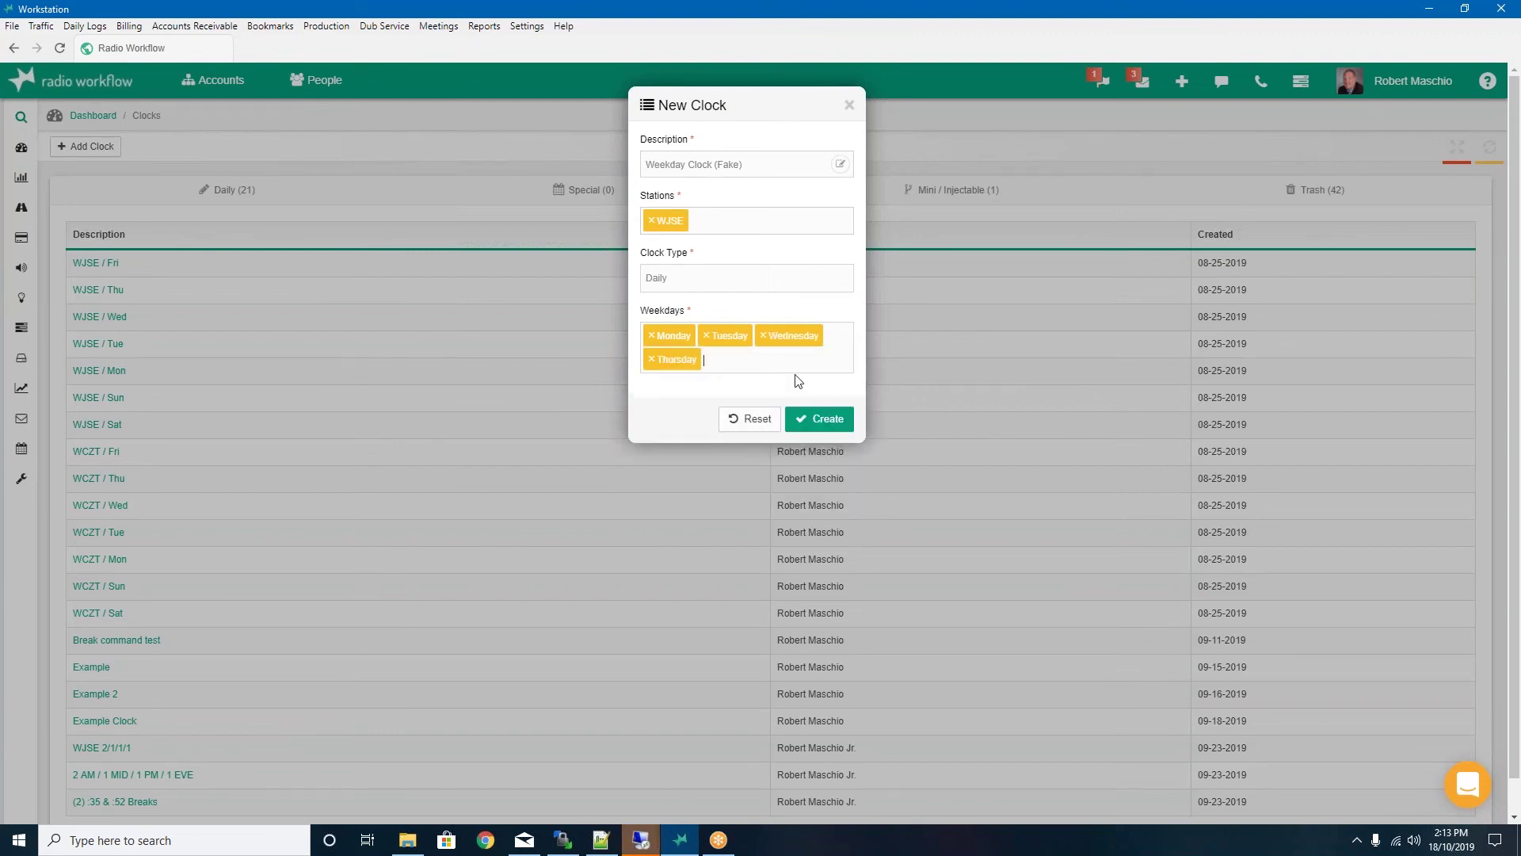
click(713, 360)
click(668, 475)
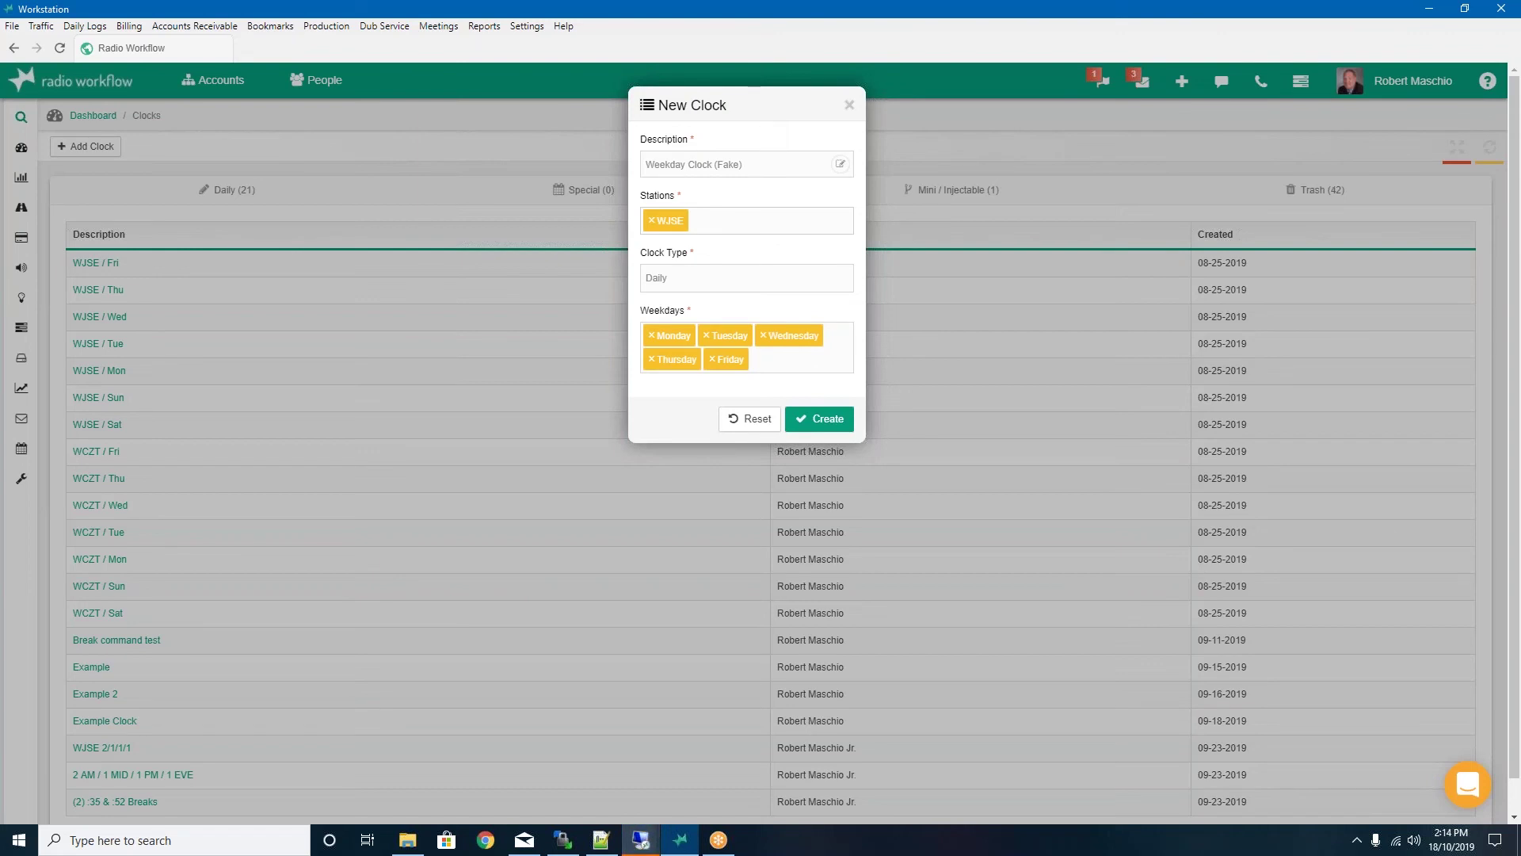
click(844, 423)
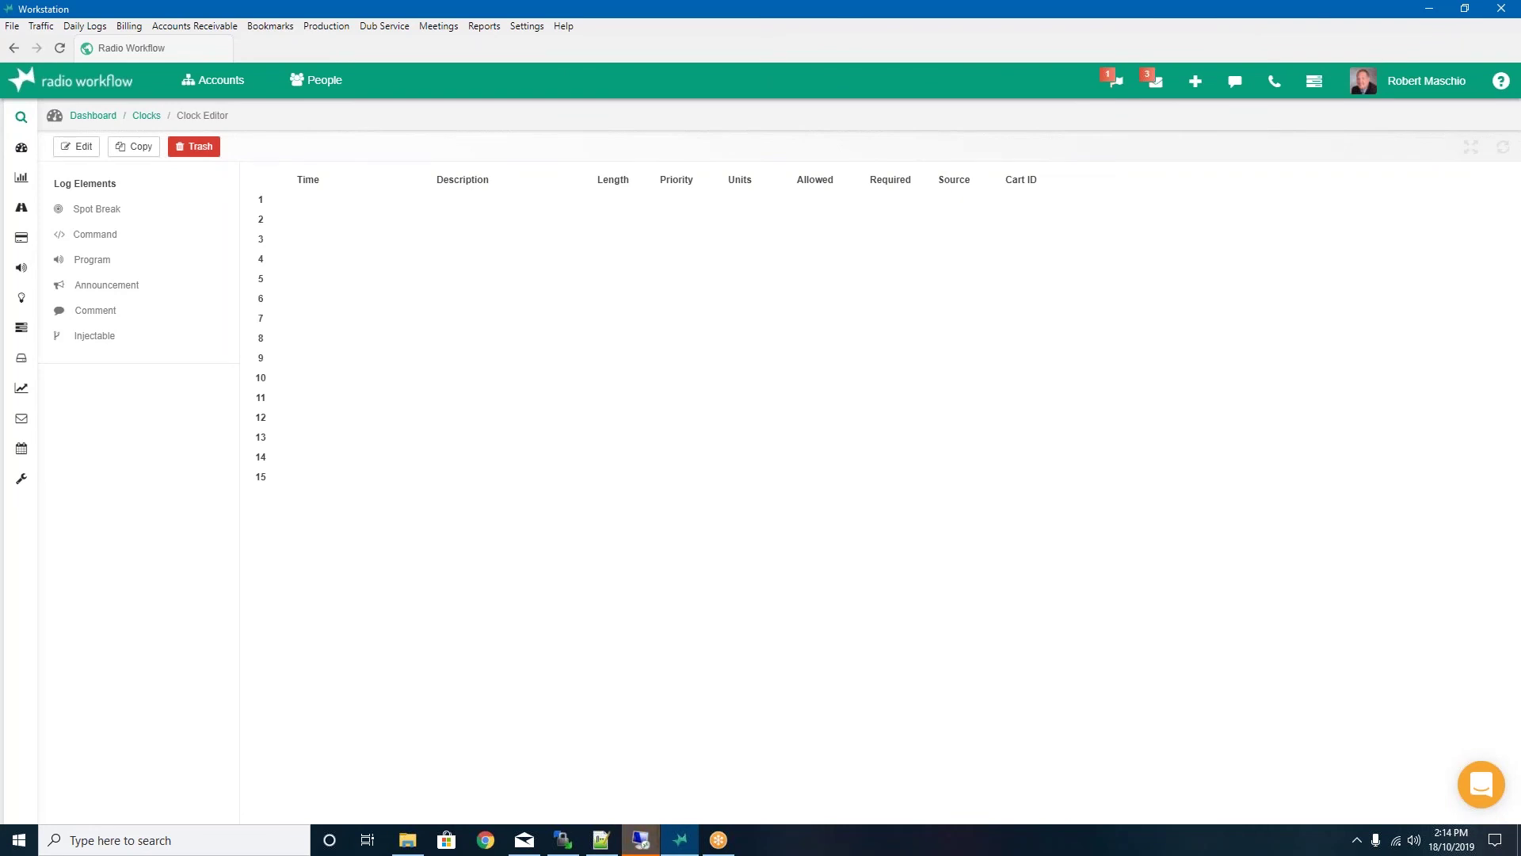
Start a Spot Break log element with time 00:00:00 and a TTR of 69
click(107, 210)
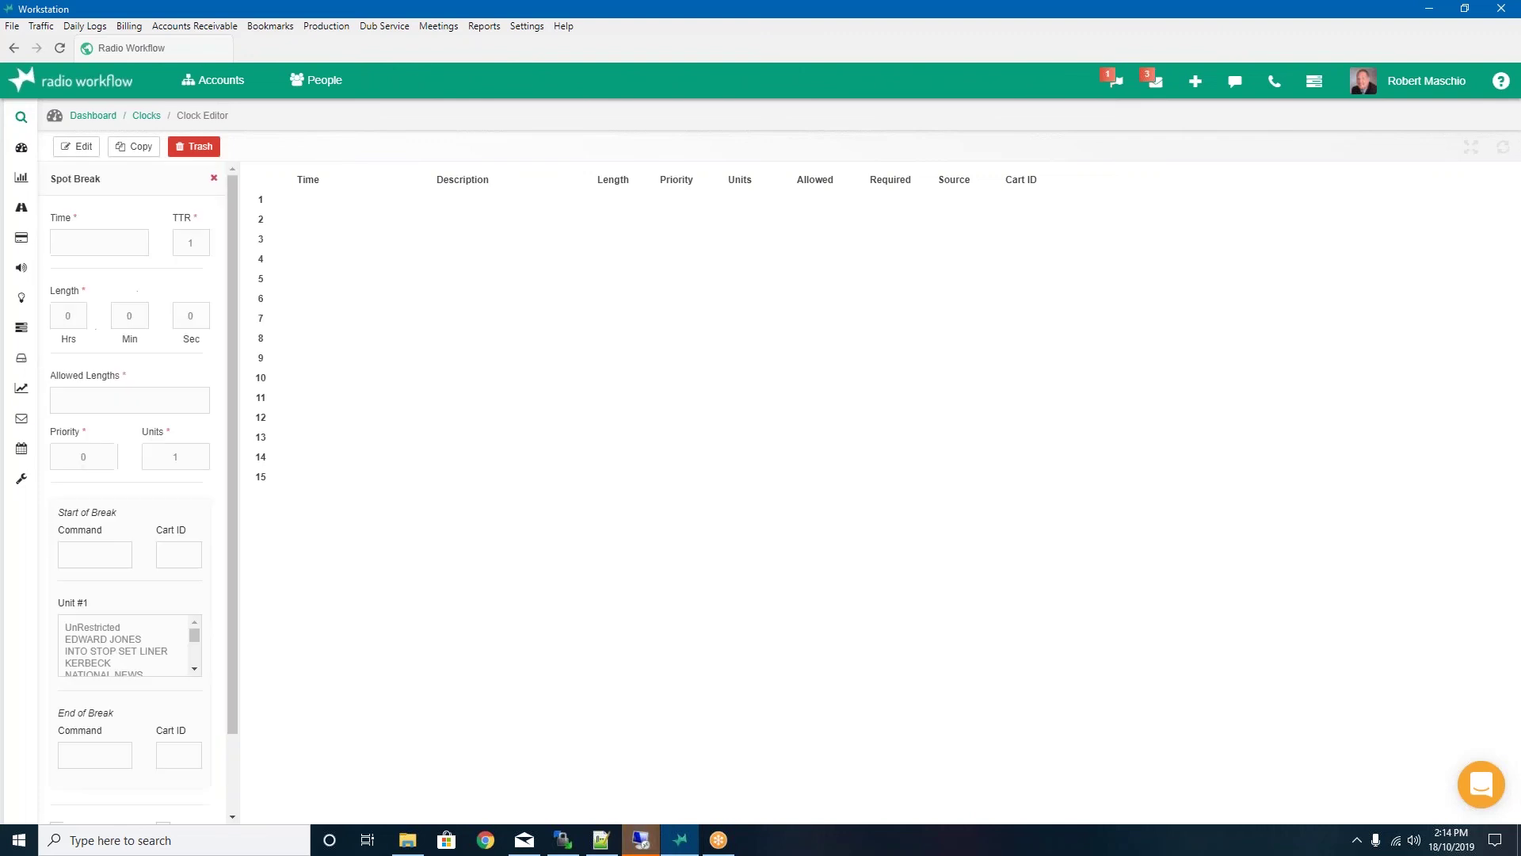
click(213, 178)
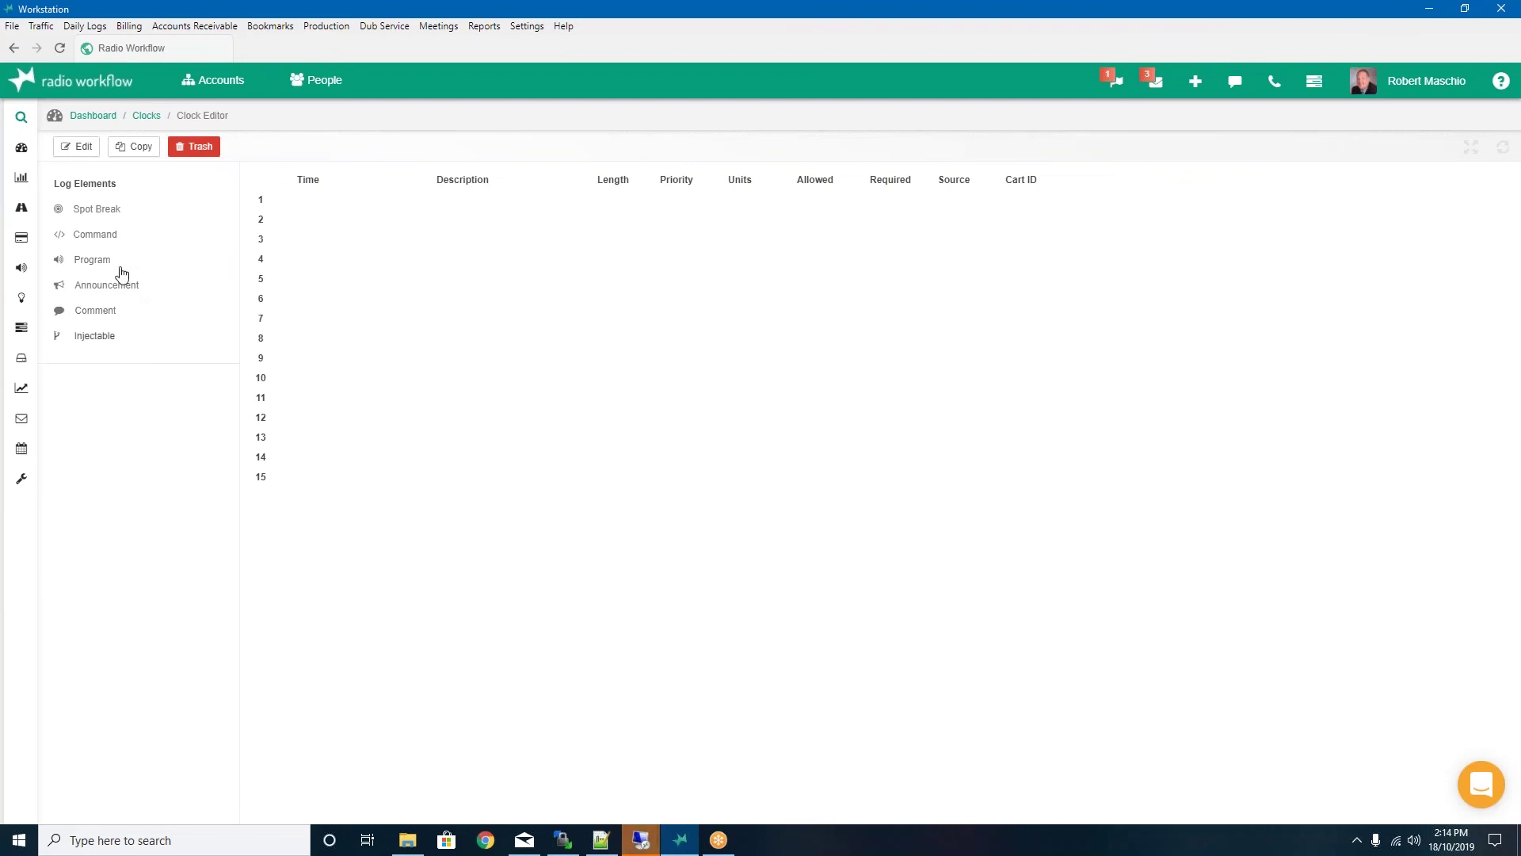
click(111, 211)
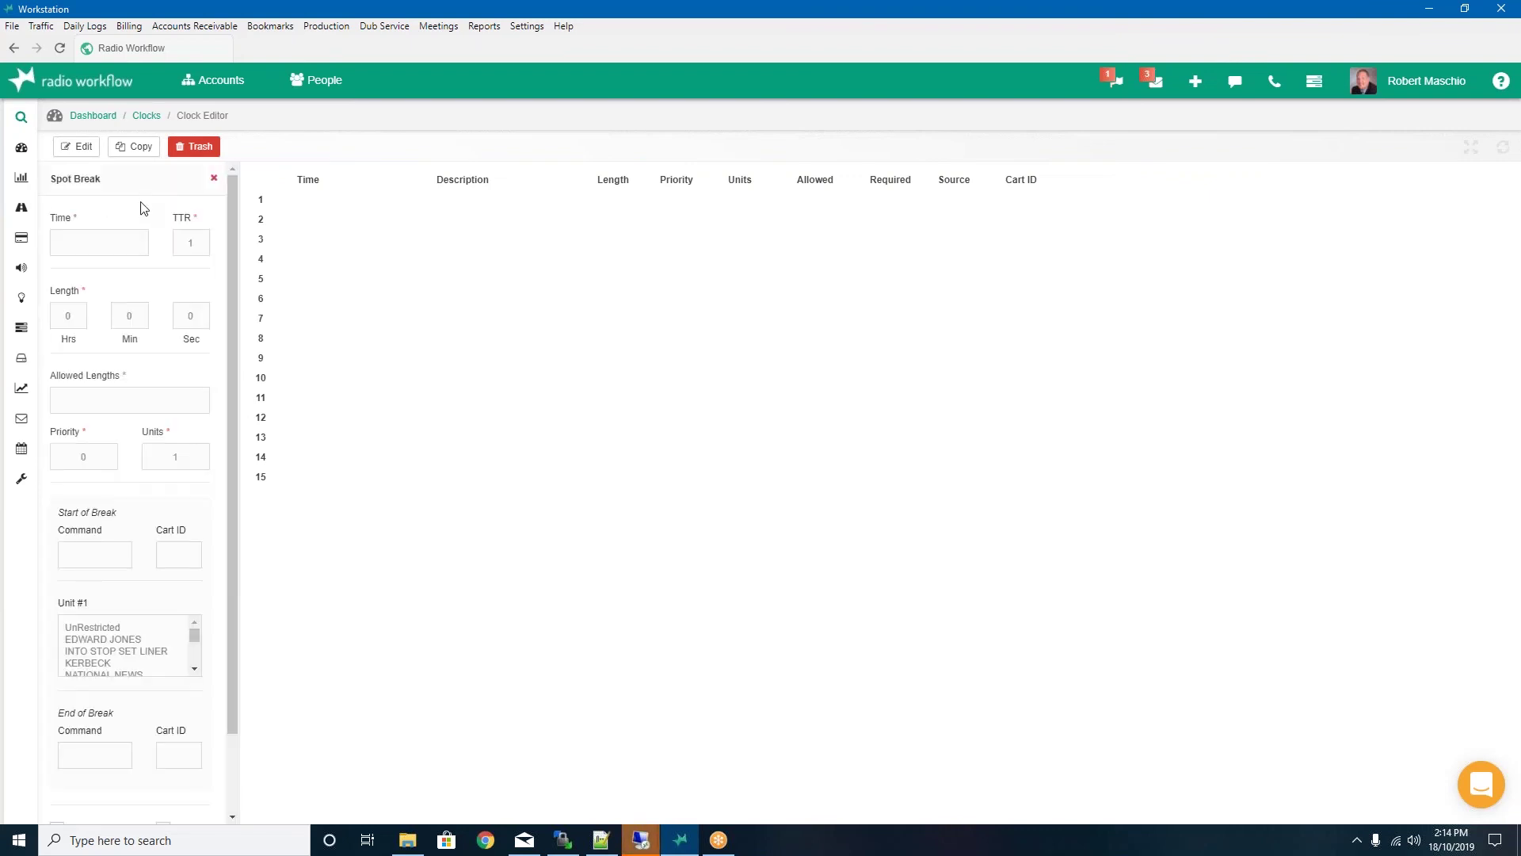
click(81, 242)
text(000000)
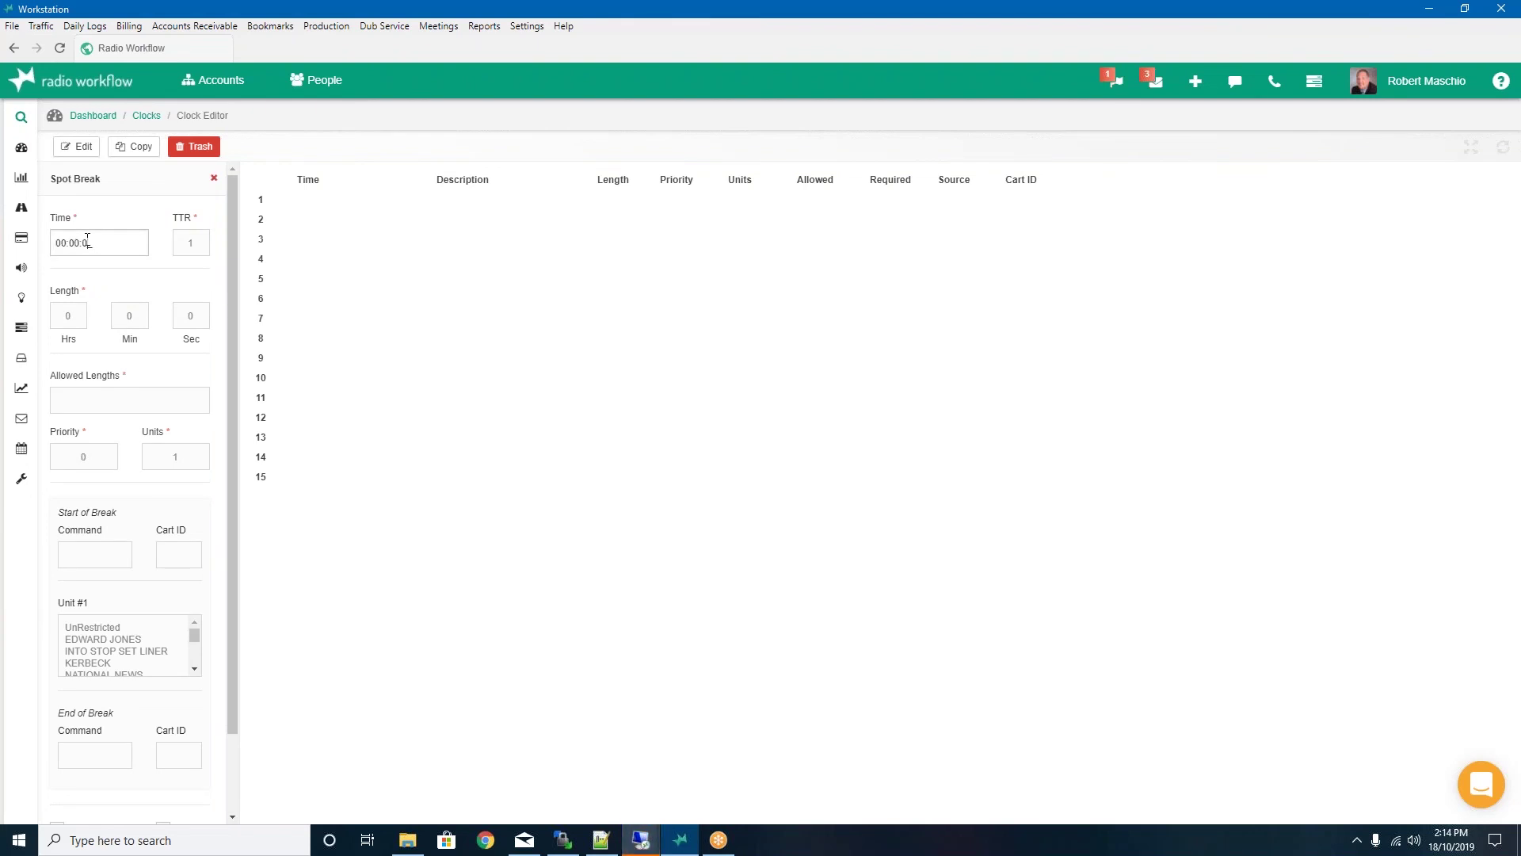
key(Tab)
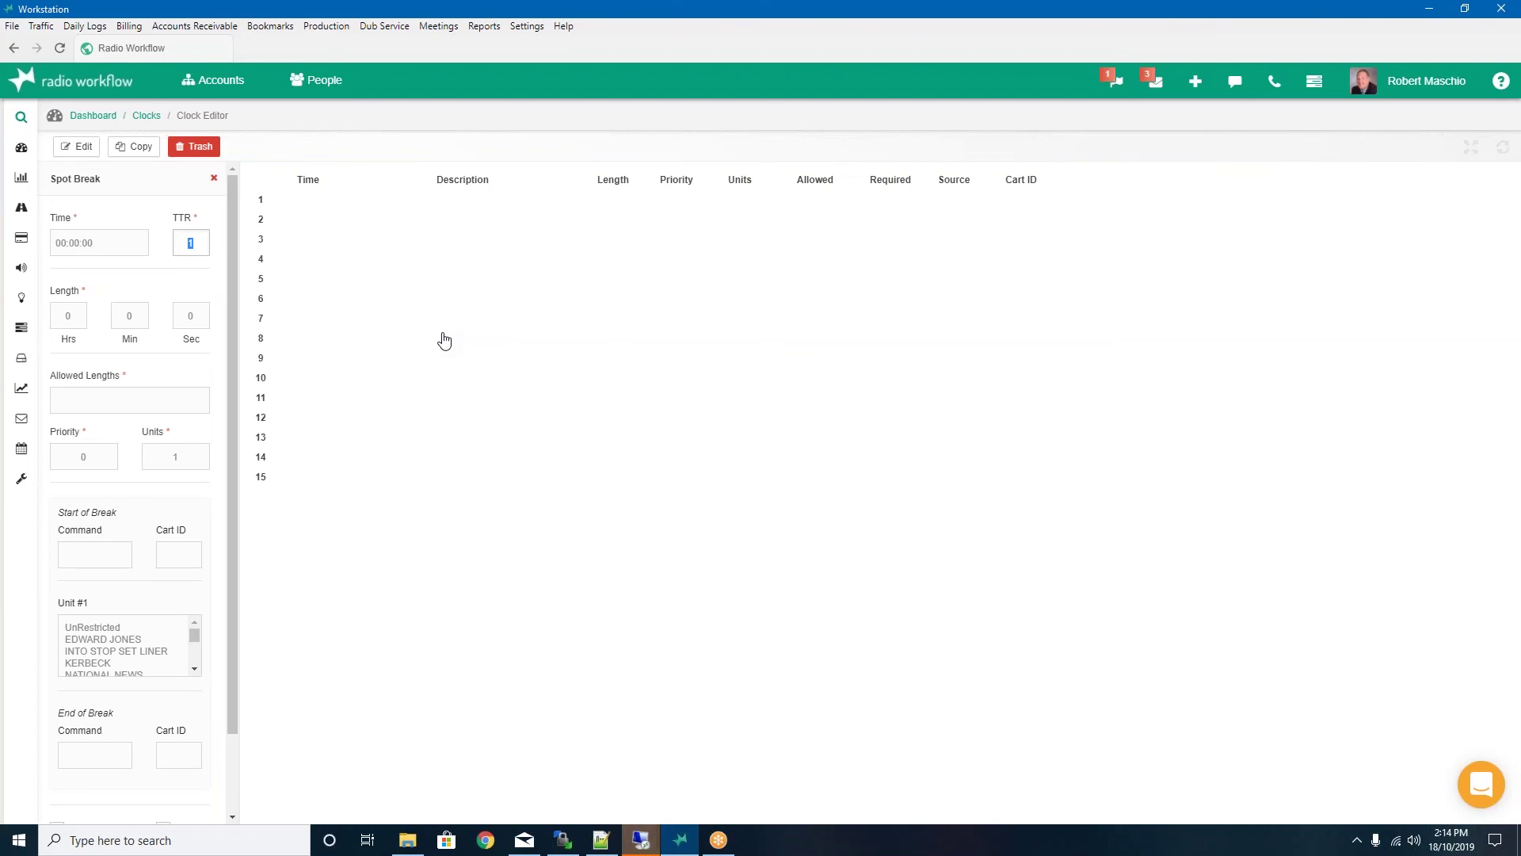
text(69)
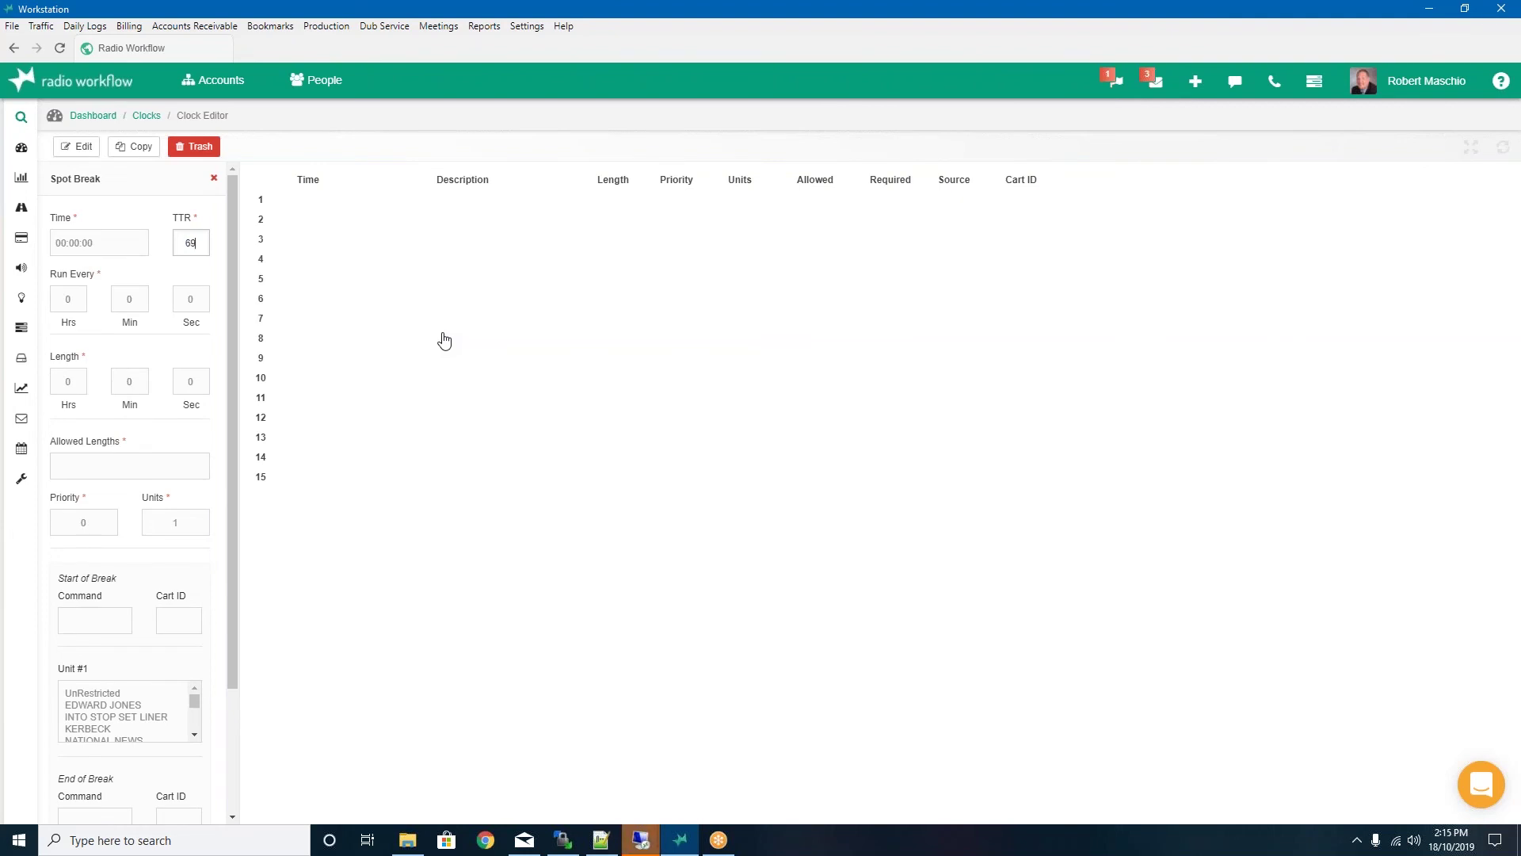
Set the spot break to run every 20 minutes with a length of 4 minutes
double_click(133, 299)
text(20)
click(144, 377)
text(4)
Enter 15,30,60 as the spot break's allowed lengths and set its units to 5
click(158, 456)
text(15,30)
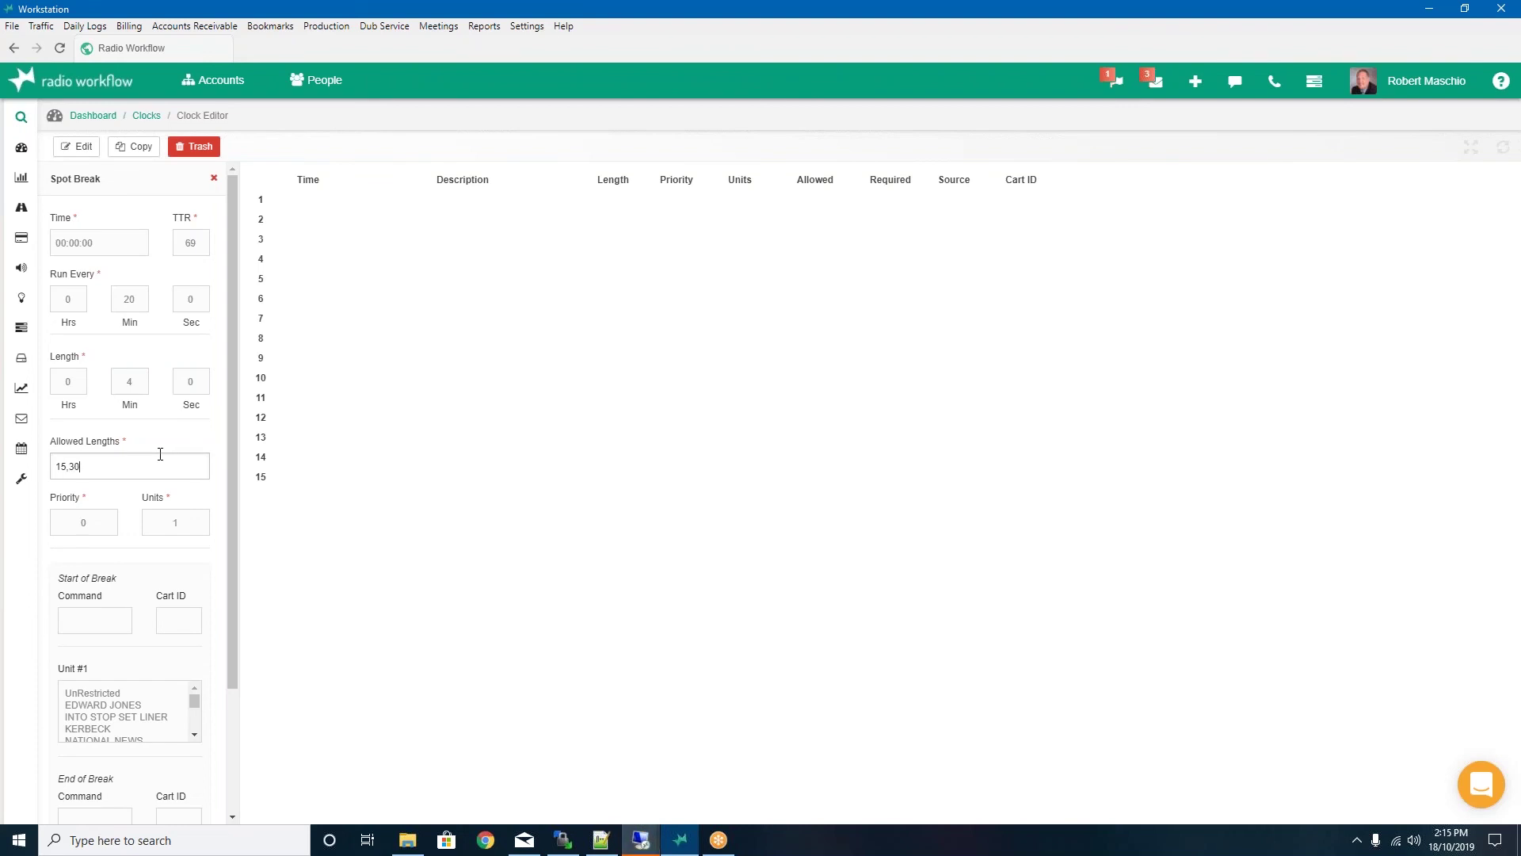
text(,60)
double_click(176, 523)
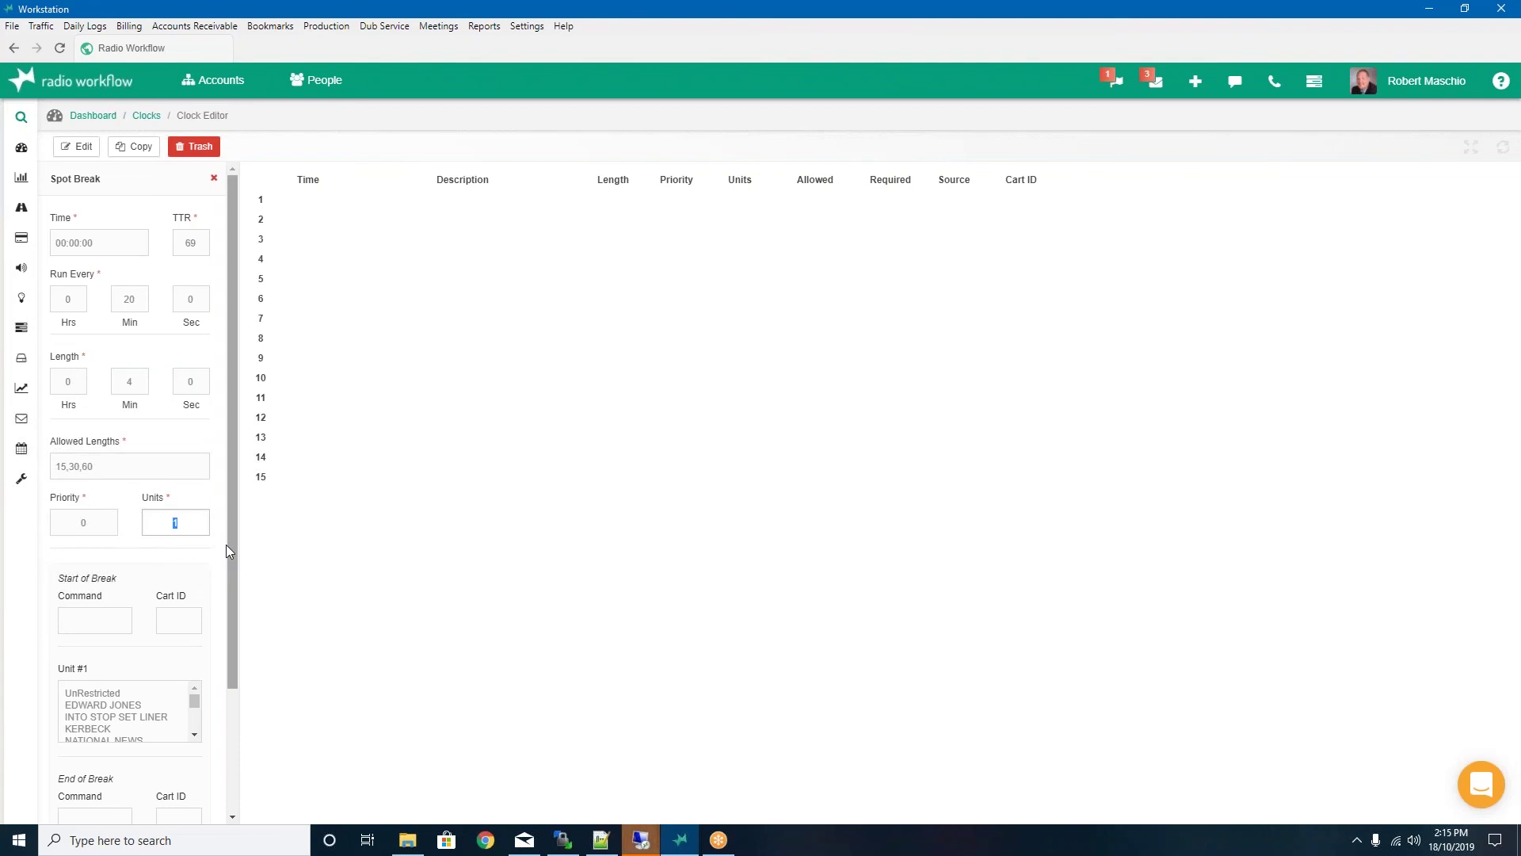
text(5)
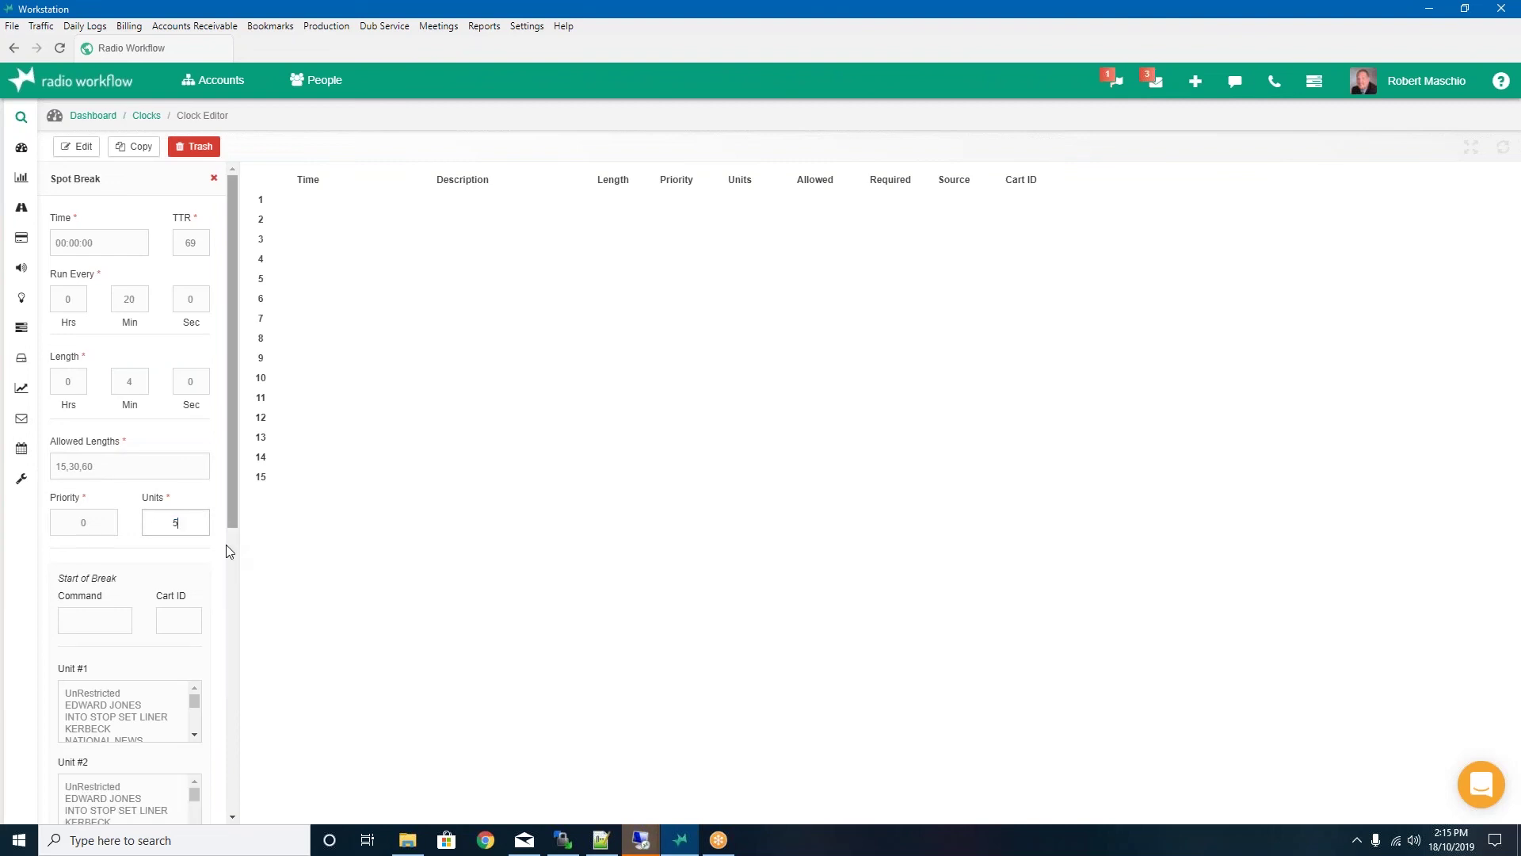
Restrict Unit #1, Unit #2 and Unit #3 of the spot break to the REGULAR COMMERCIAL avail type
scroll(103, 606, down, 2)
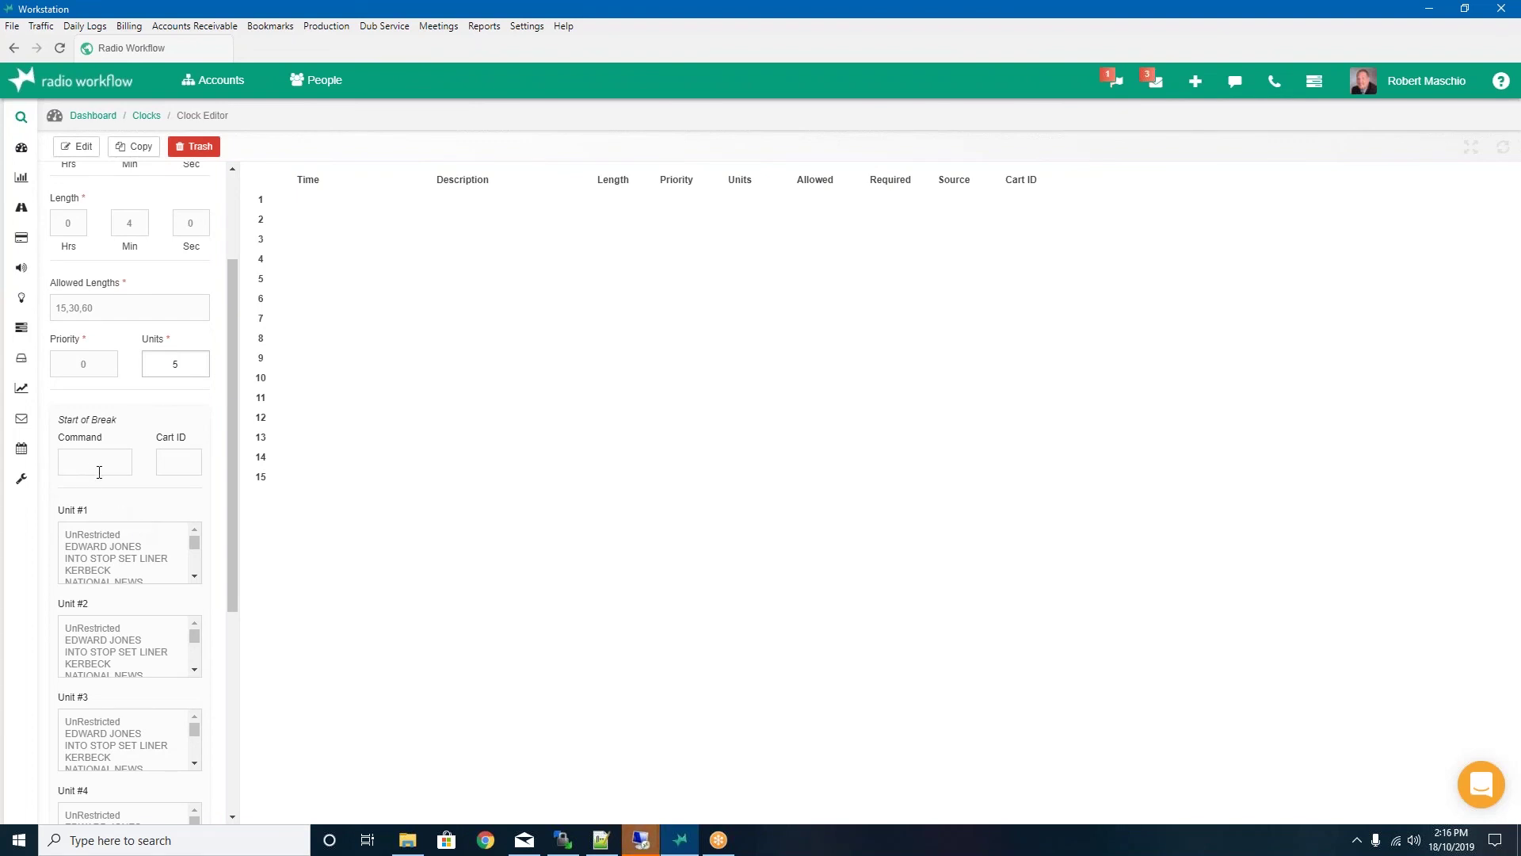
scroll(56, 555, down, 5)
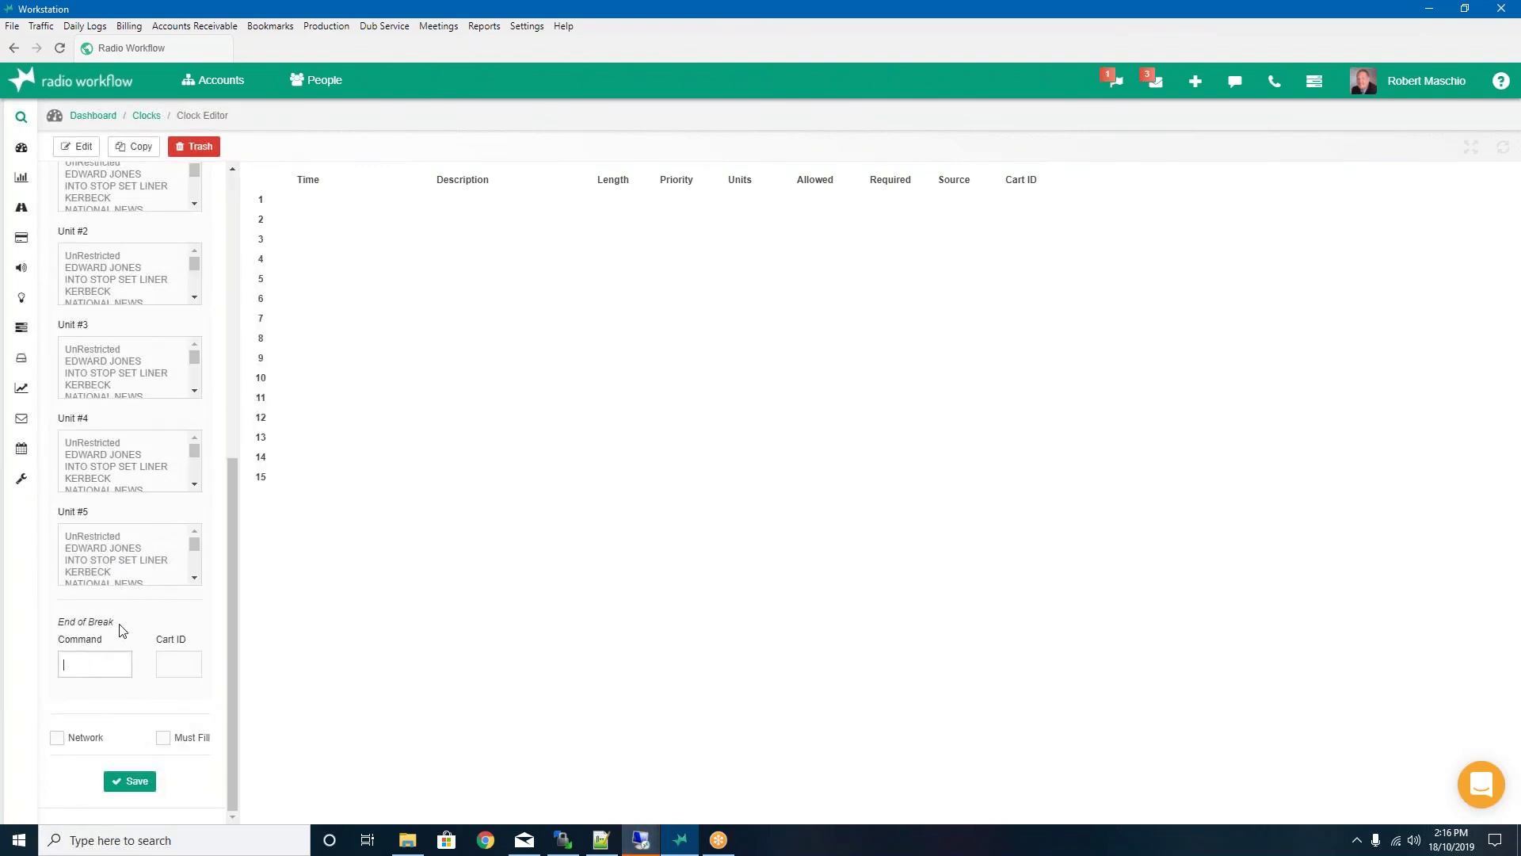
scroll(122, 634, up, 3)
scroll(150, 475, up, 3)
scroll(150, 523, down, 1)
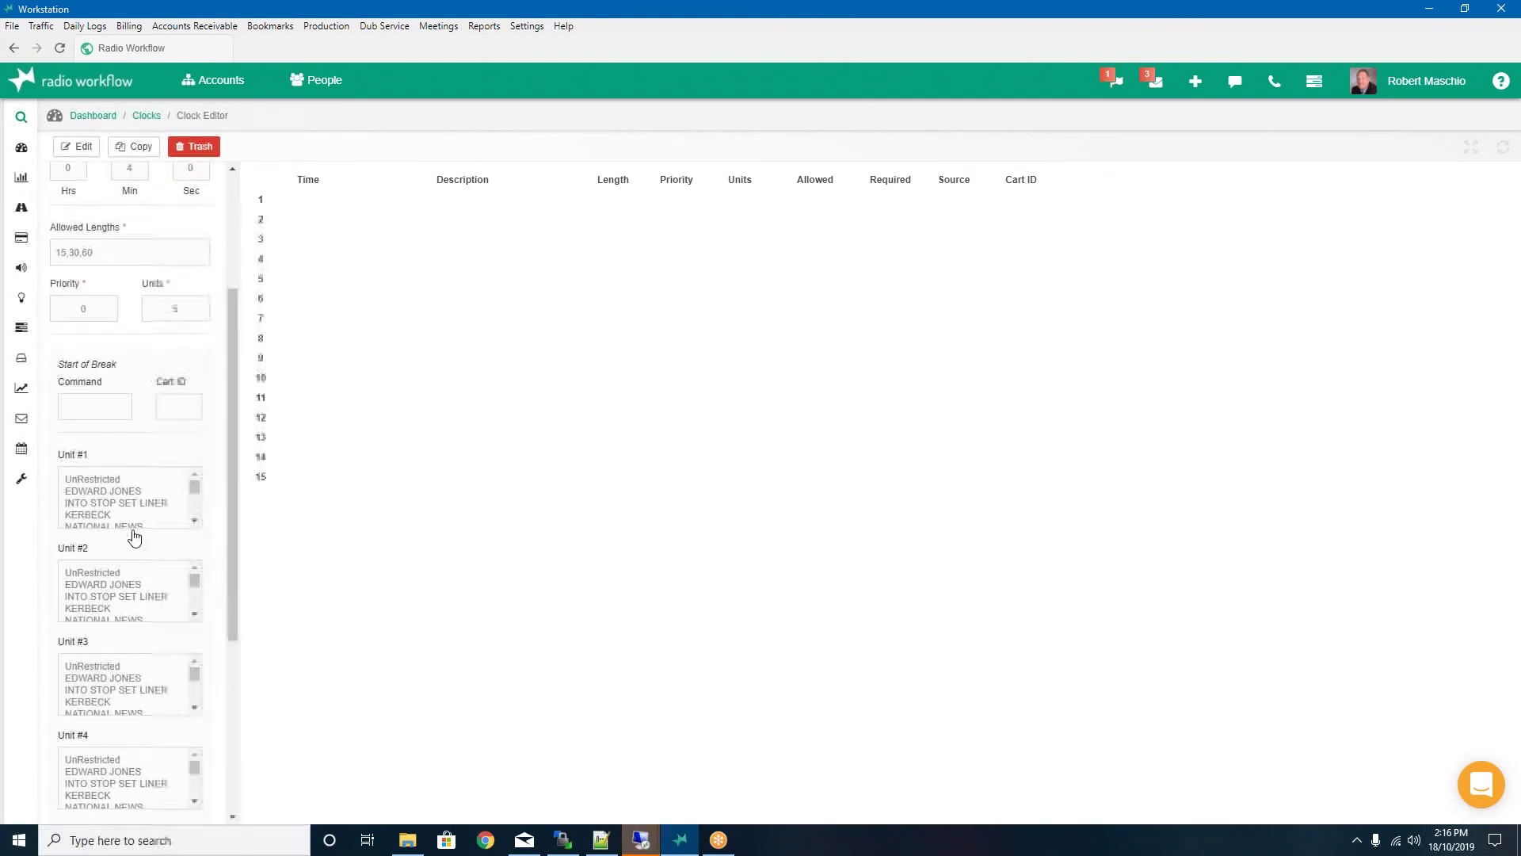
scroll(150, 497, up, 2)
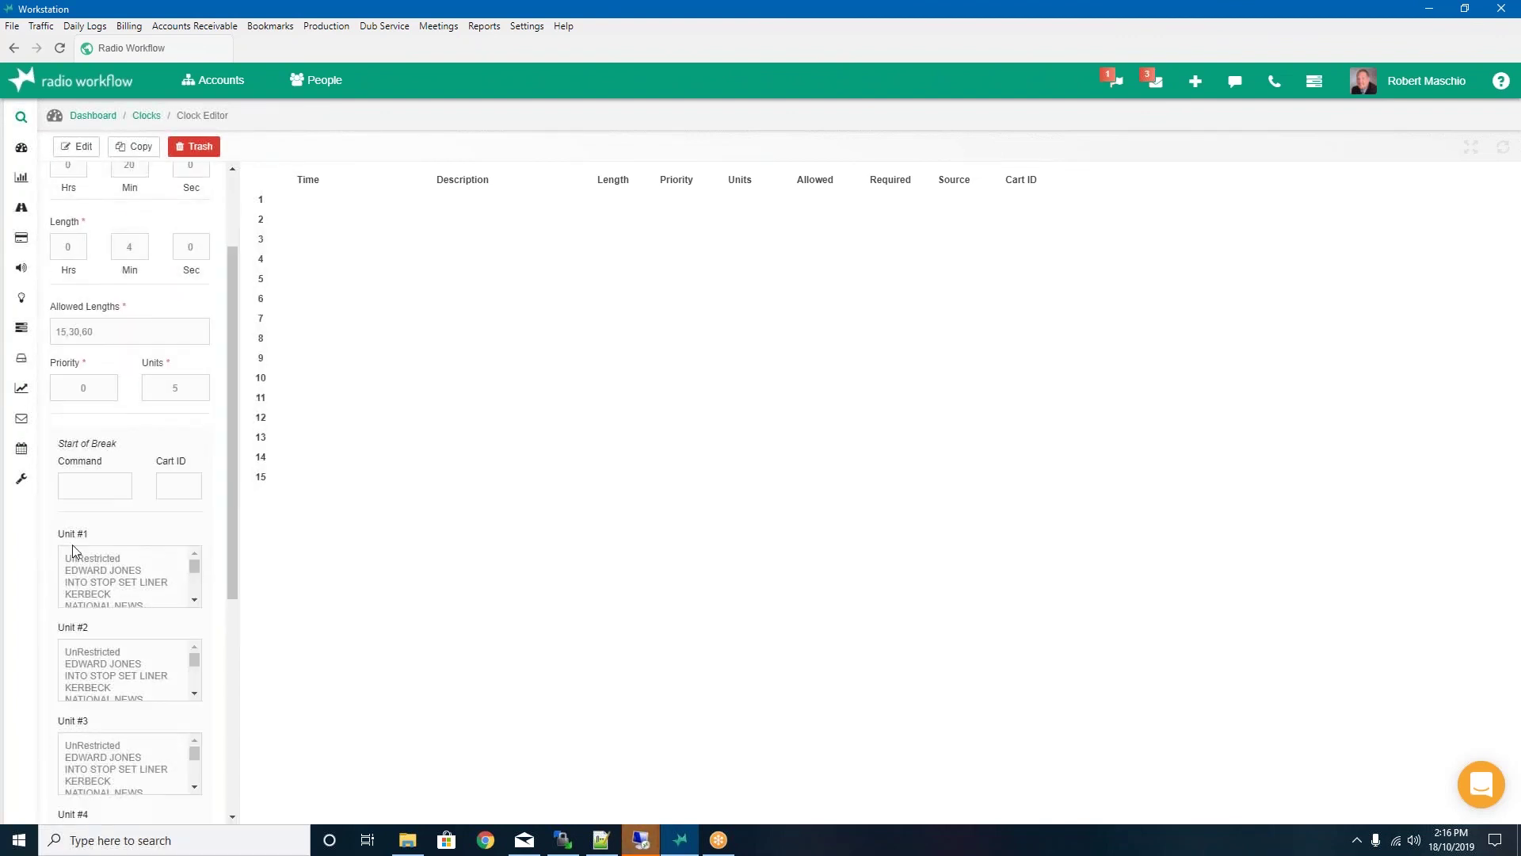
scroll(139, 586, down, 3)
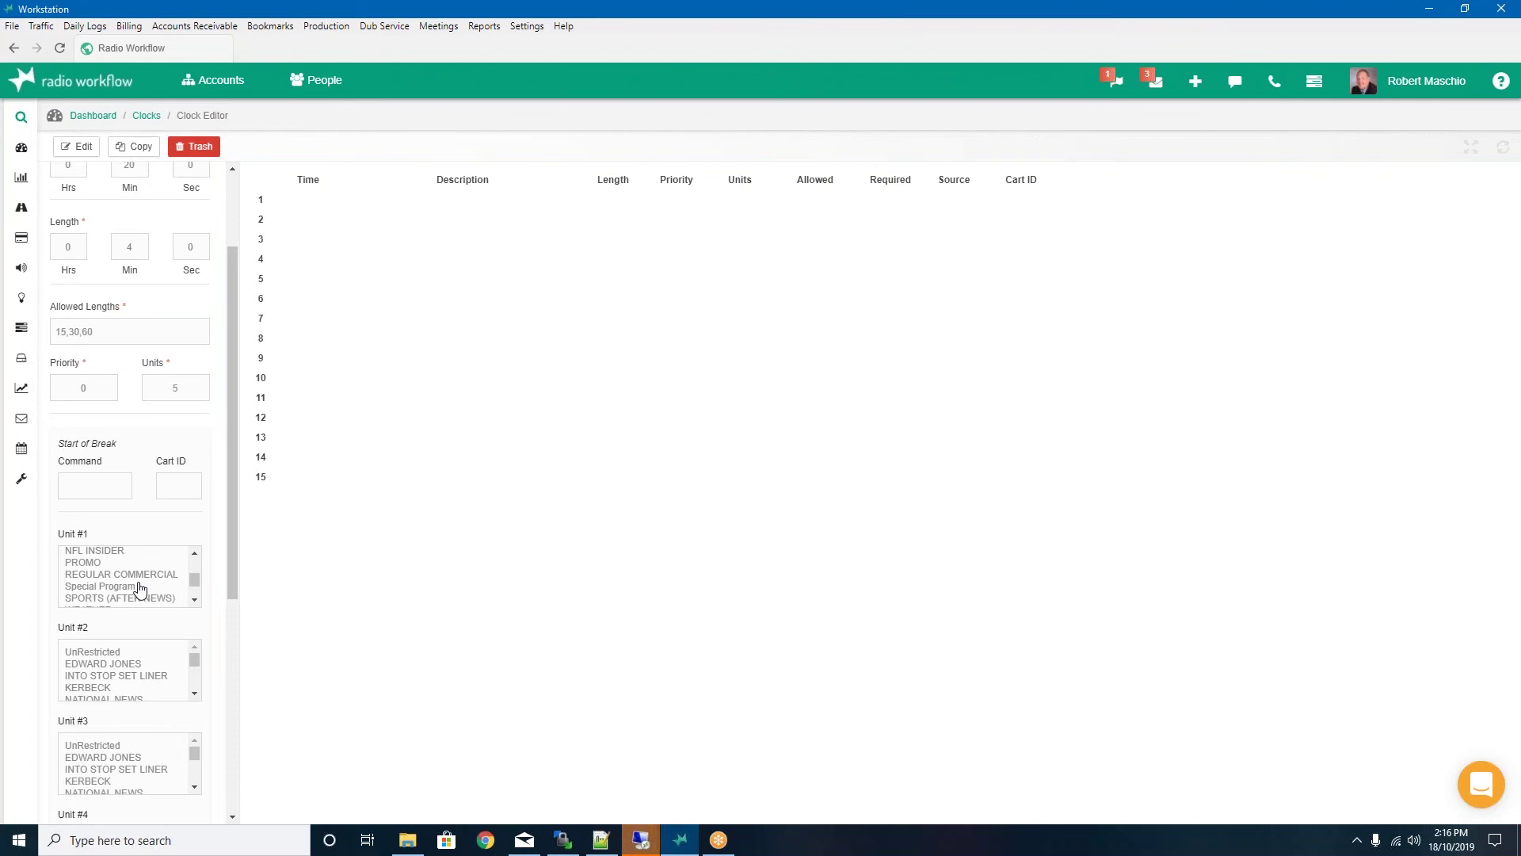
scroll(147, 560, down, 2)
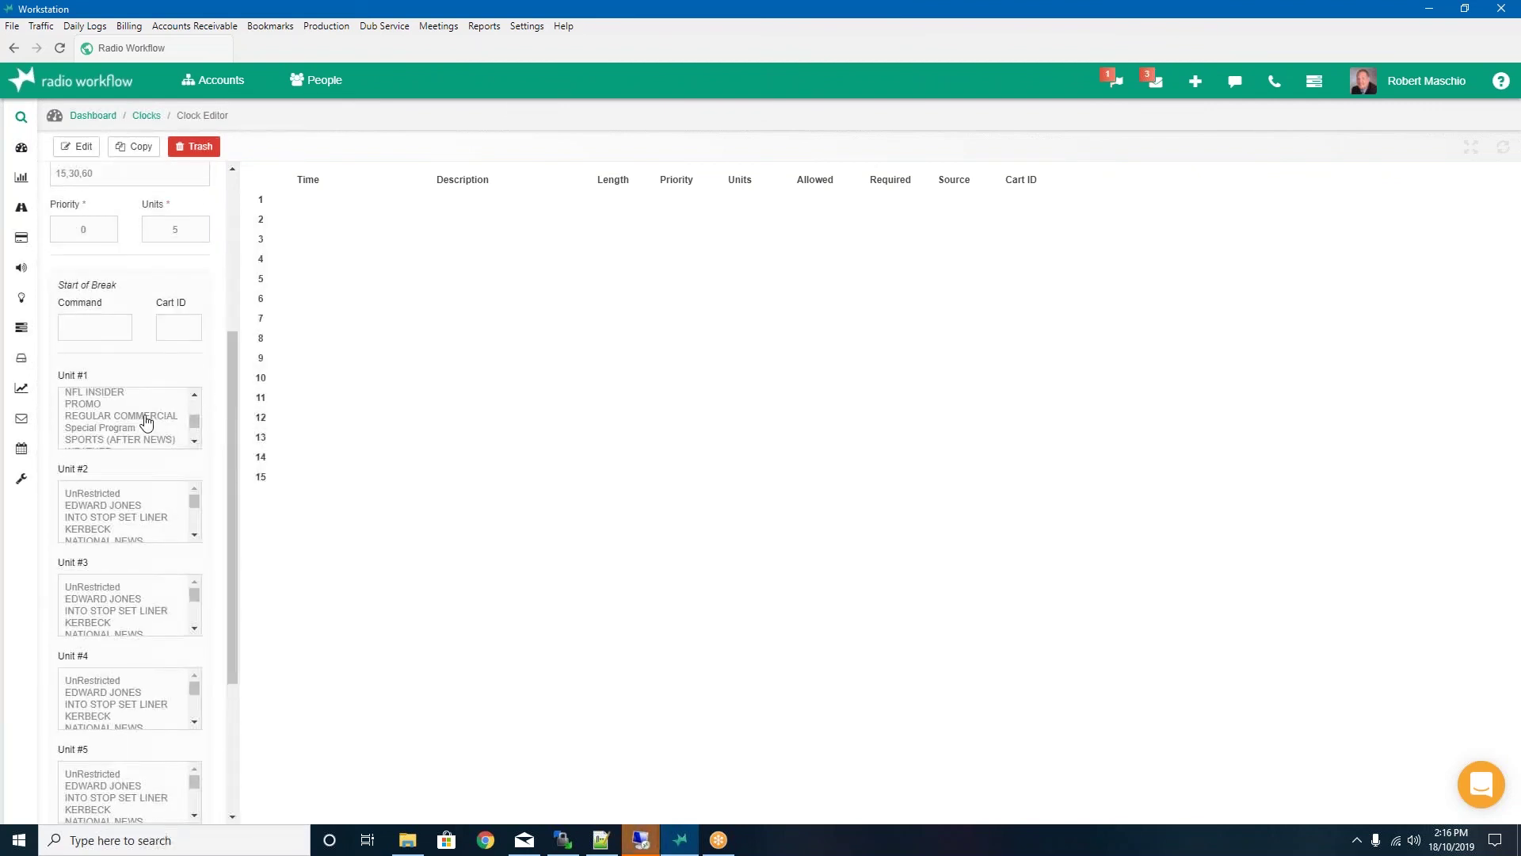
click(116, 416)
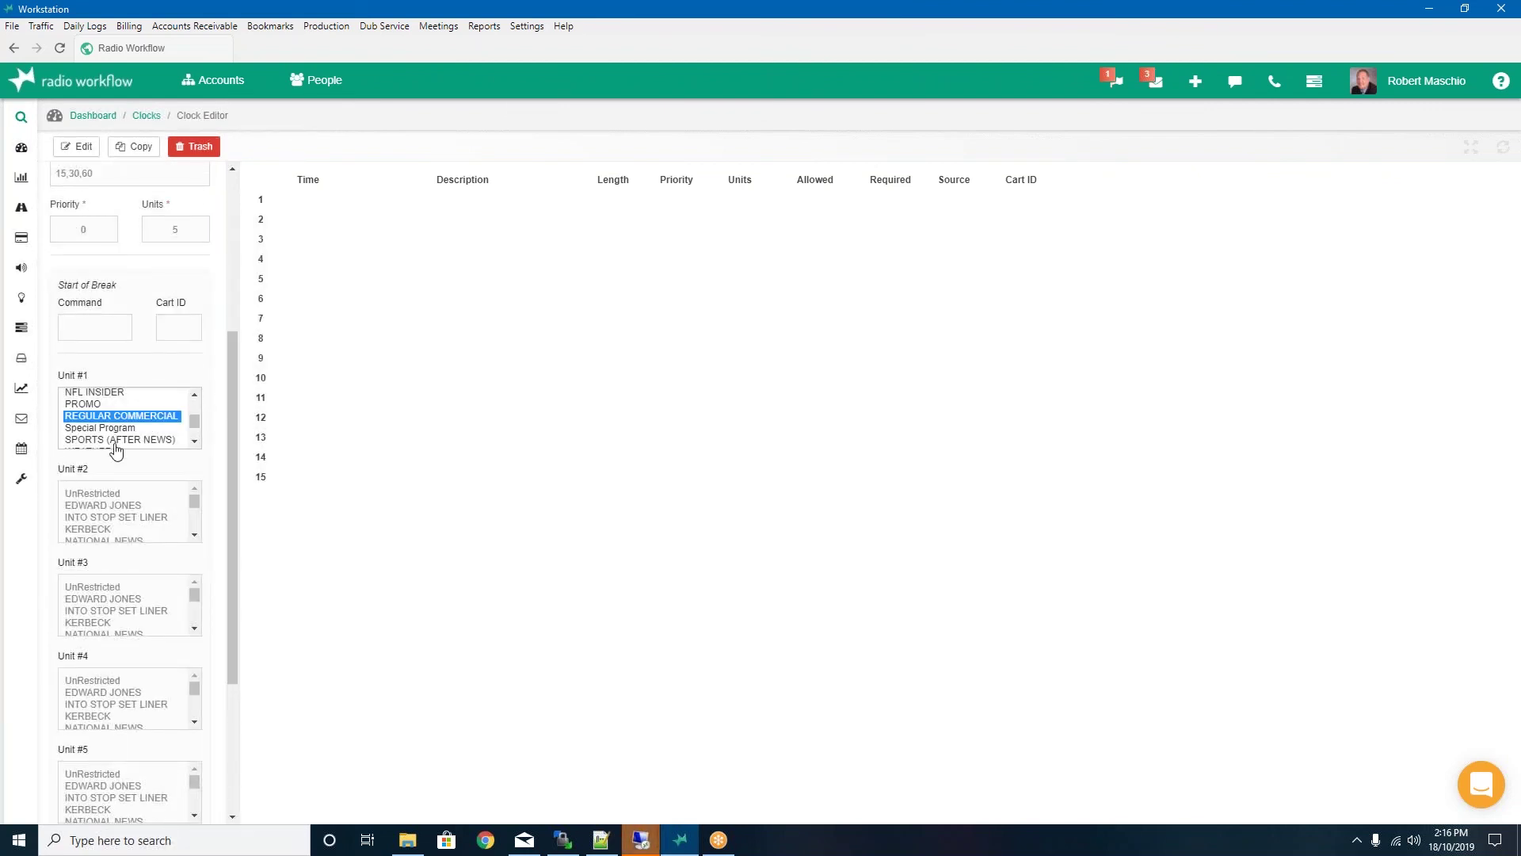
scroll(141, 537, down, 3)
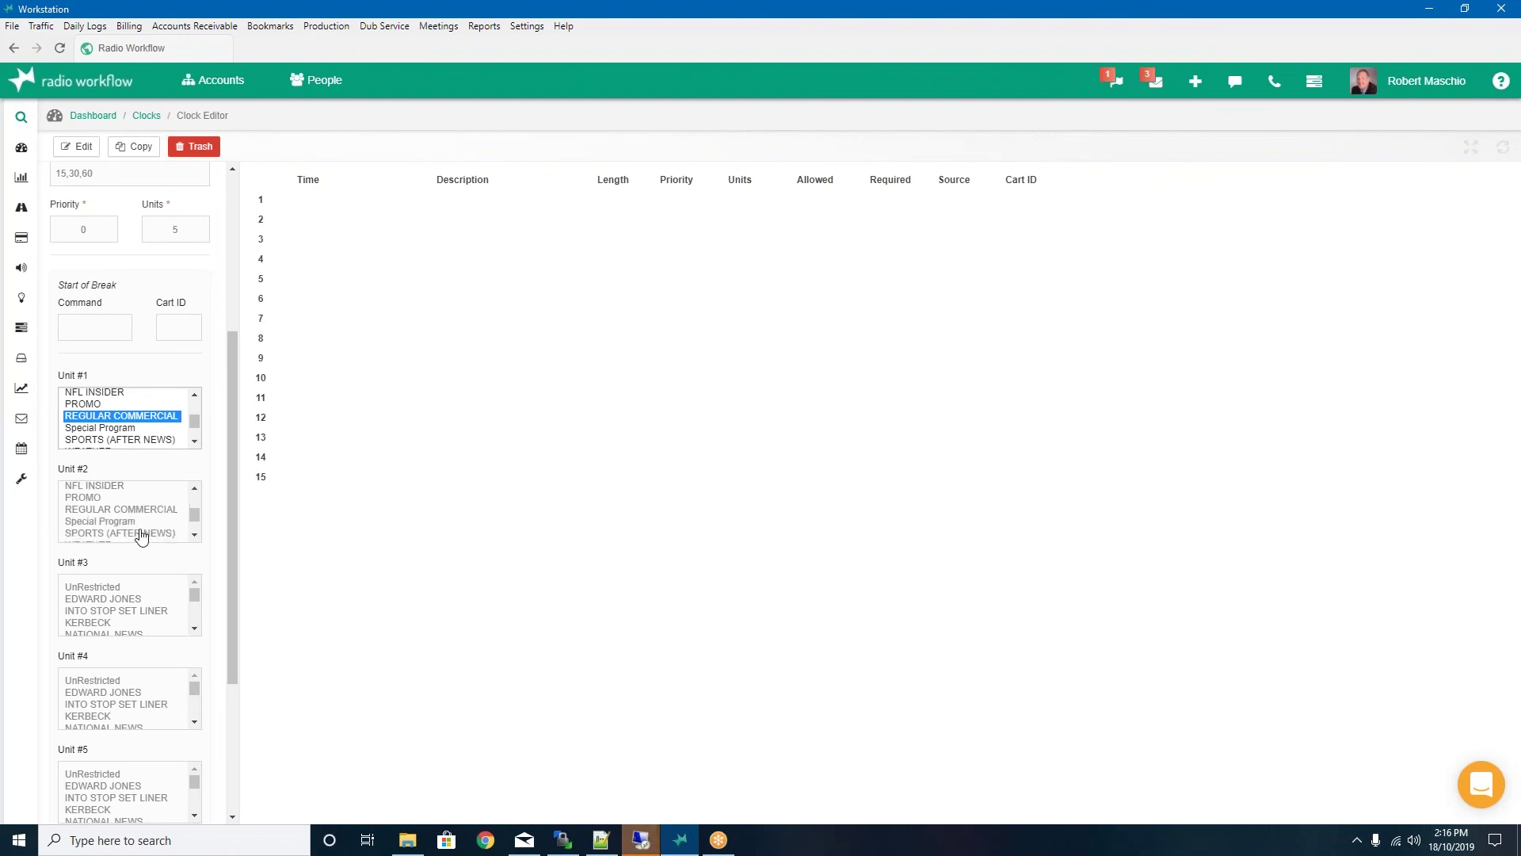
click(141, 509)
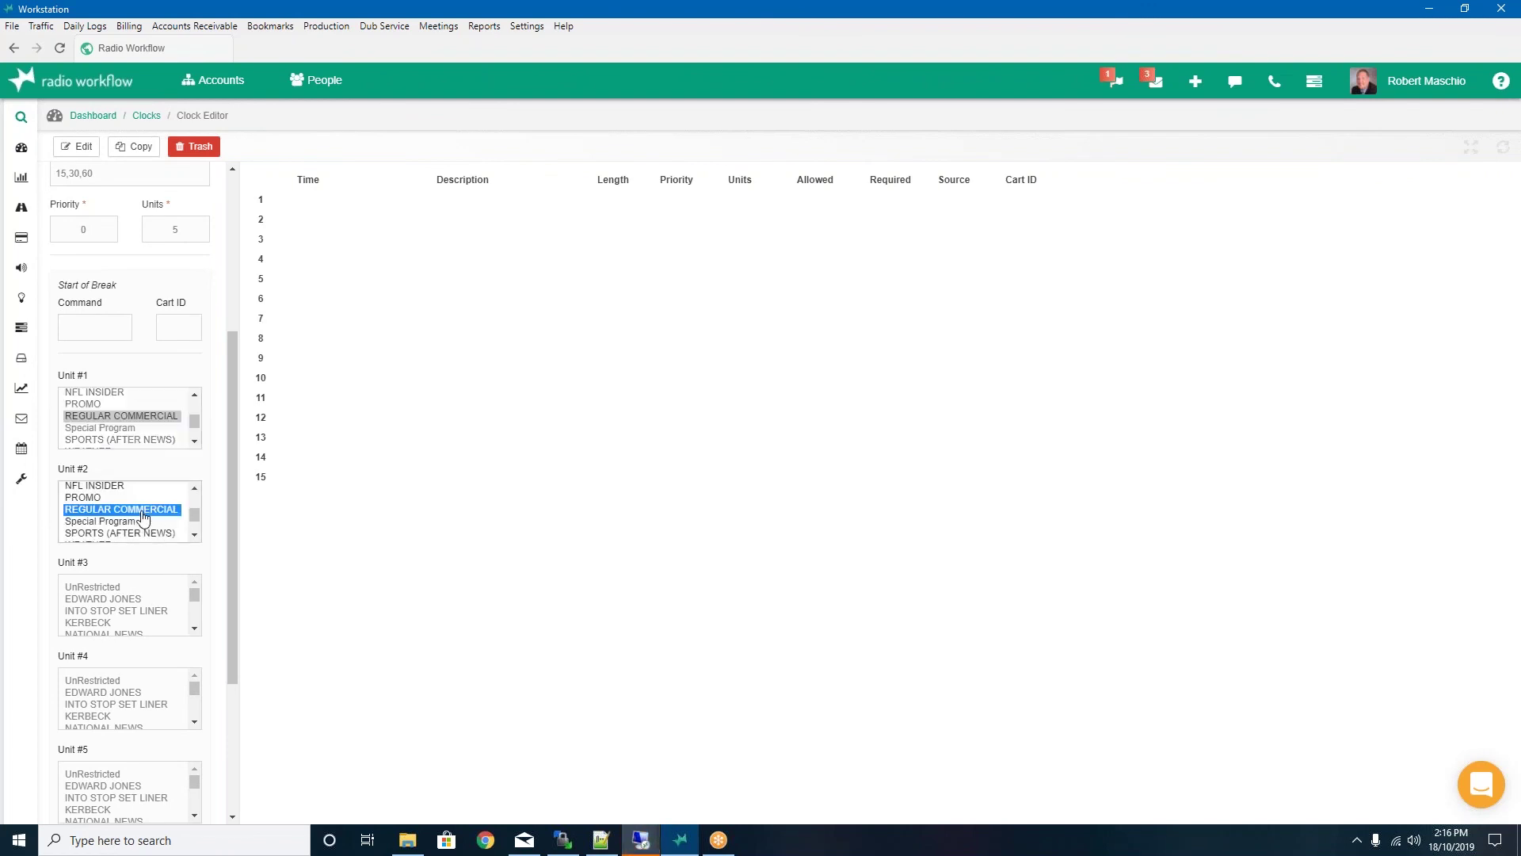
scroll(139, 616, down, 3)
click(136, 604)
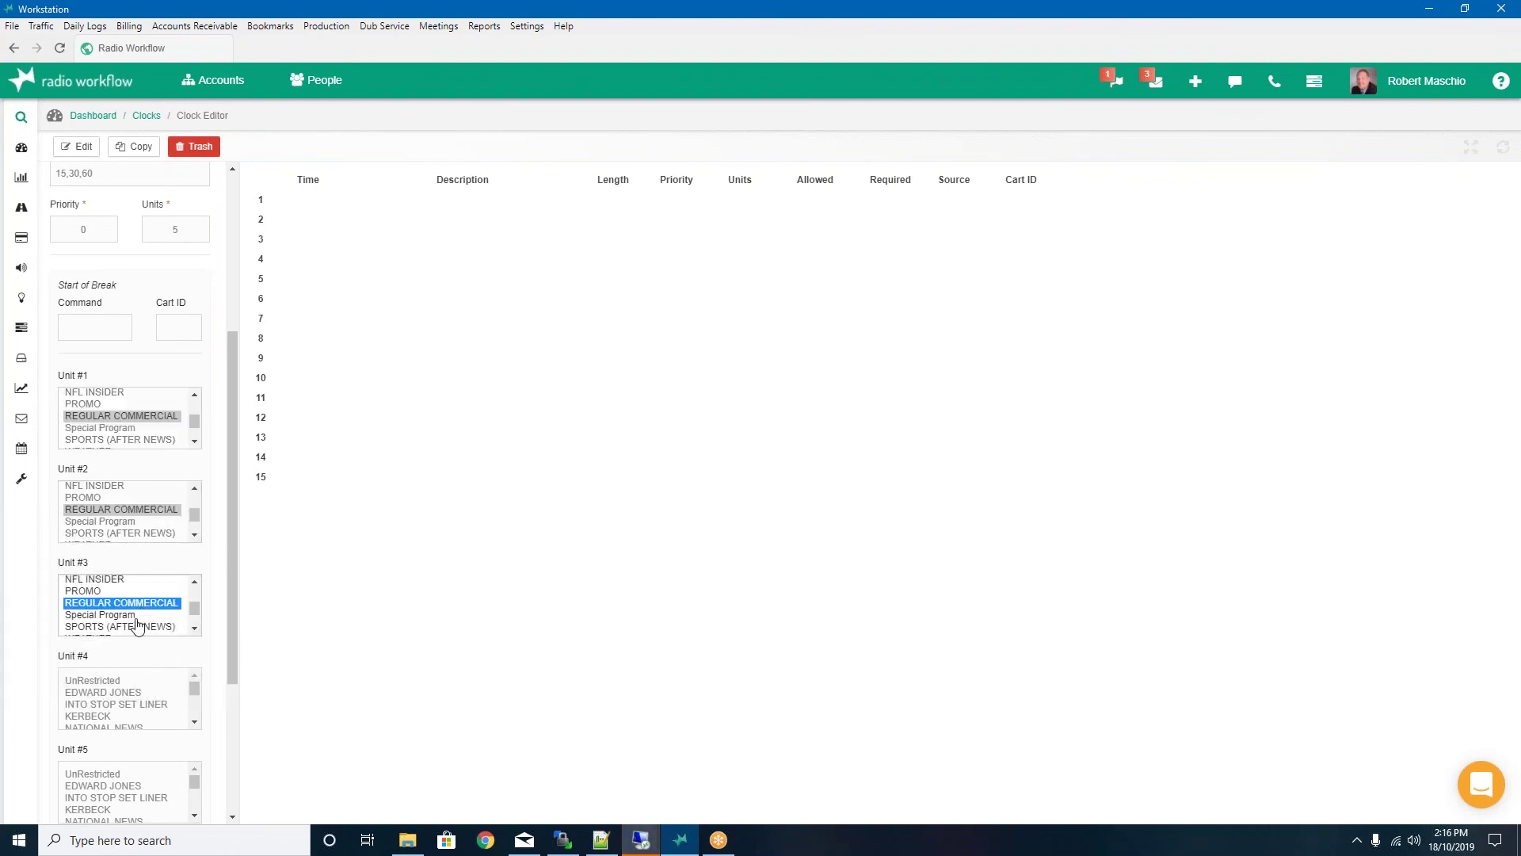
Add PROMO to the avail types selected for Unit #1, keeping REGULAR COMMERCIAL selected
scroll(207, 664, down, 2)
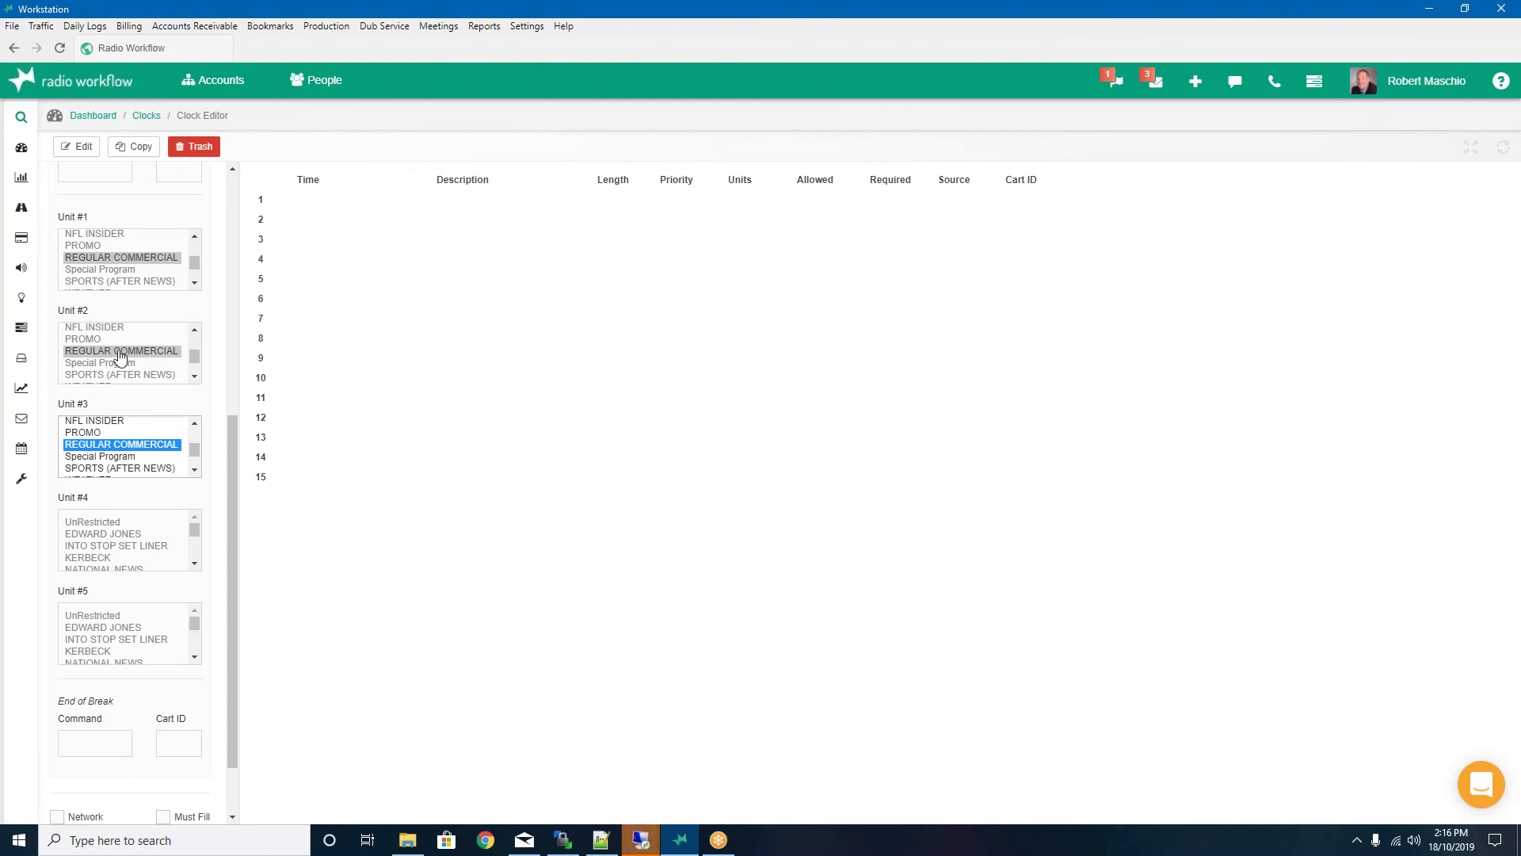
scroll(156, 305, up, 1)
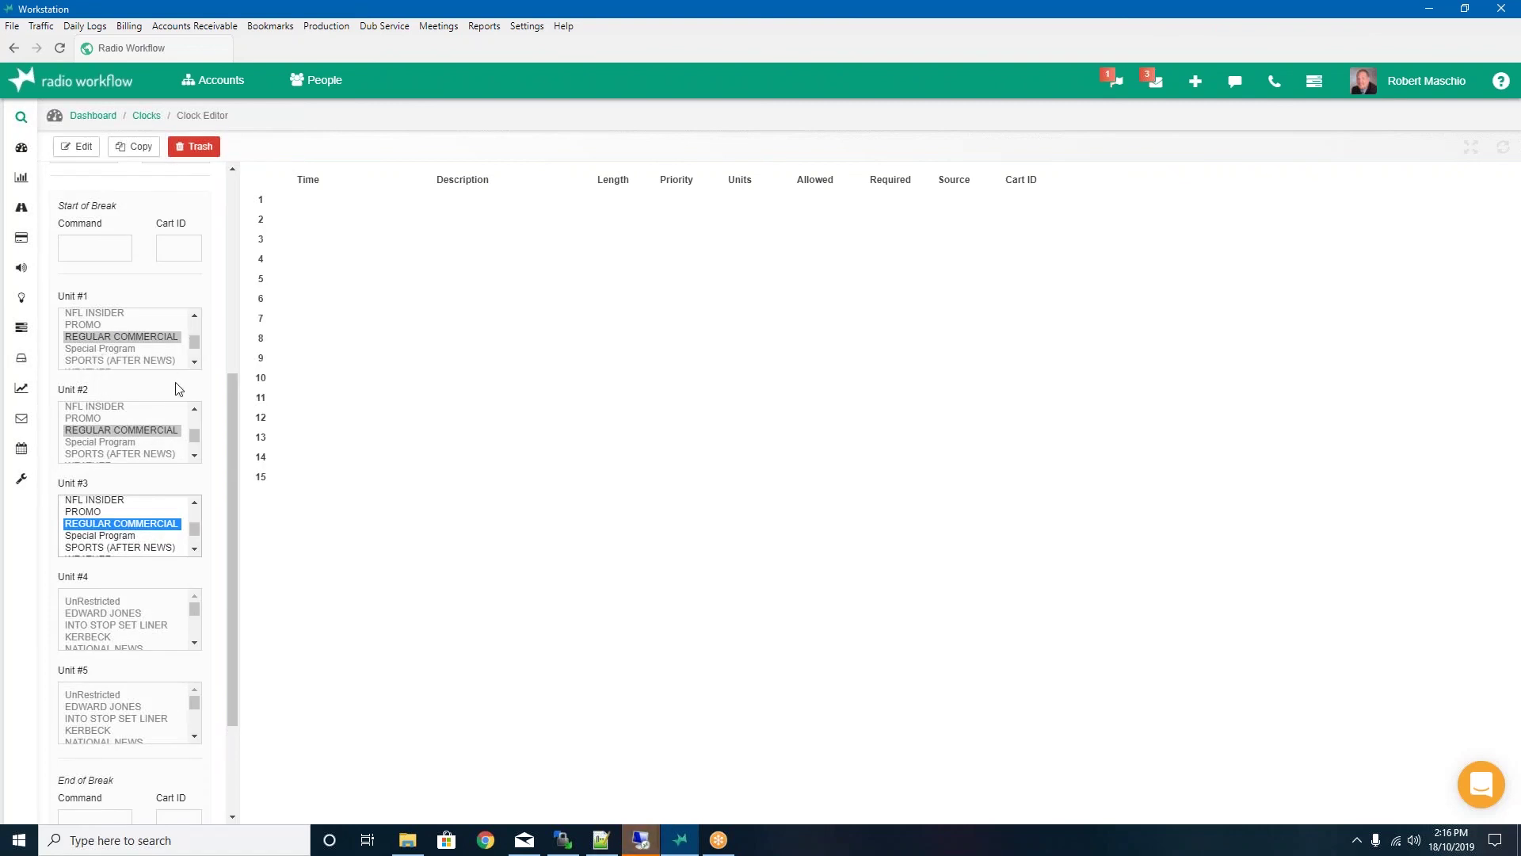
ctrl+click(121, 325)
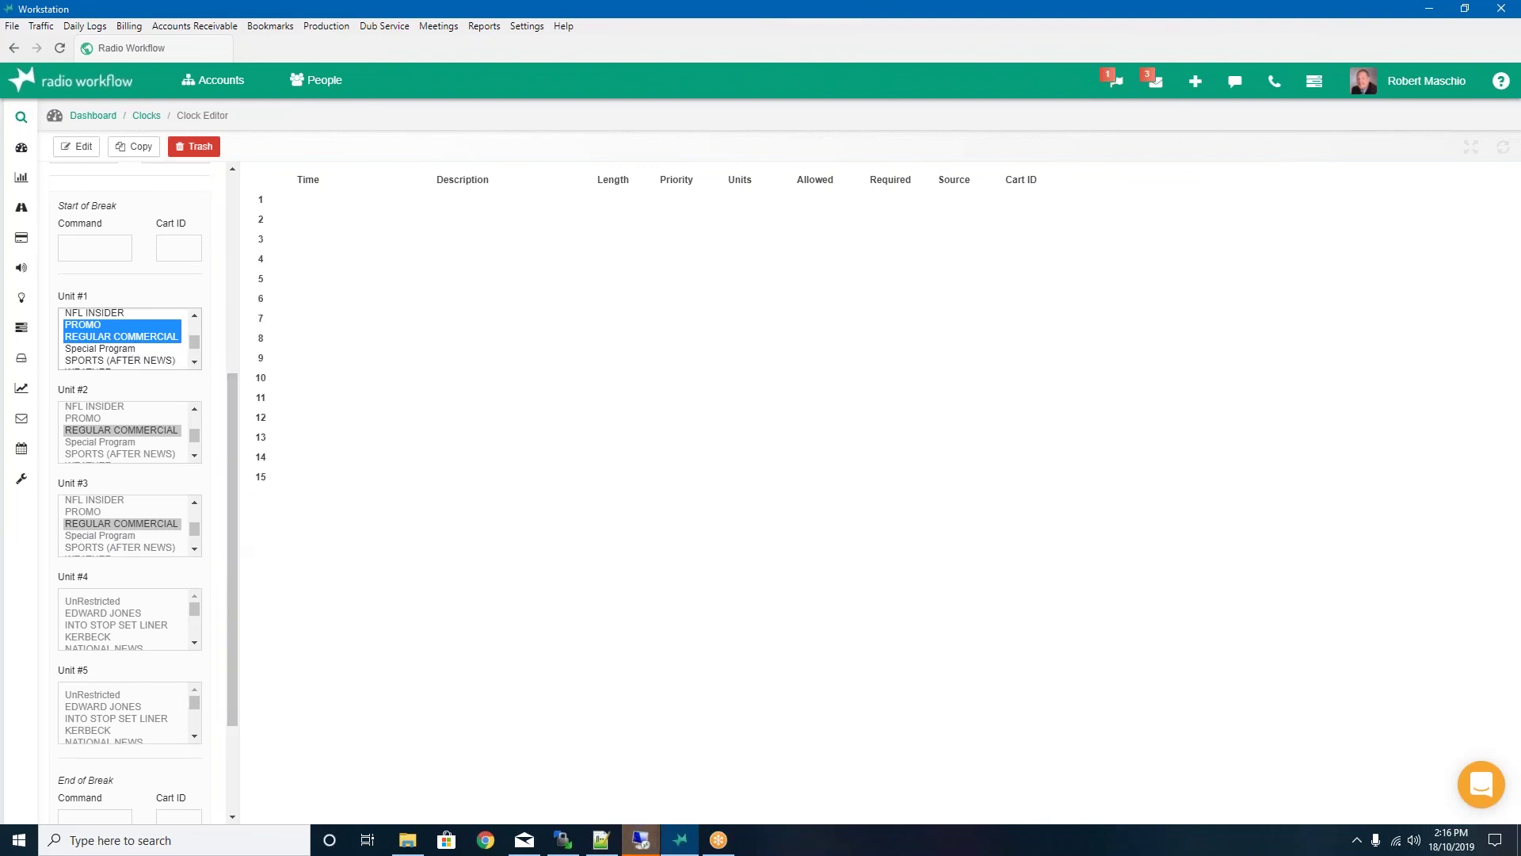
Restrict Unit #4 and Unit #5 of the spot break to the REGULAR COMMERCIAL avail type
scroll(147, 631, down, 3)
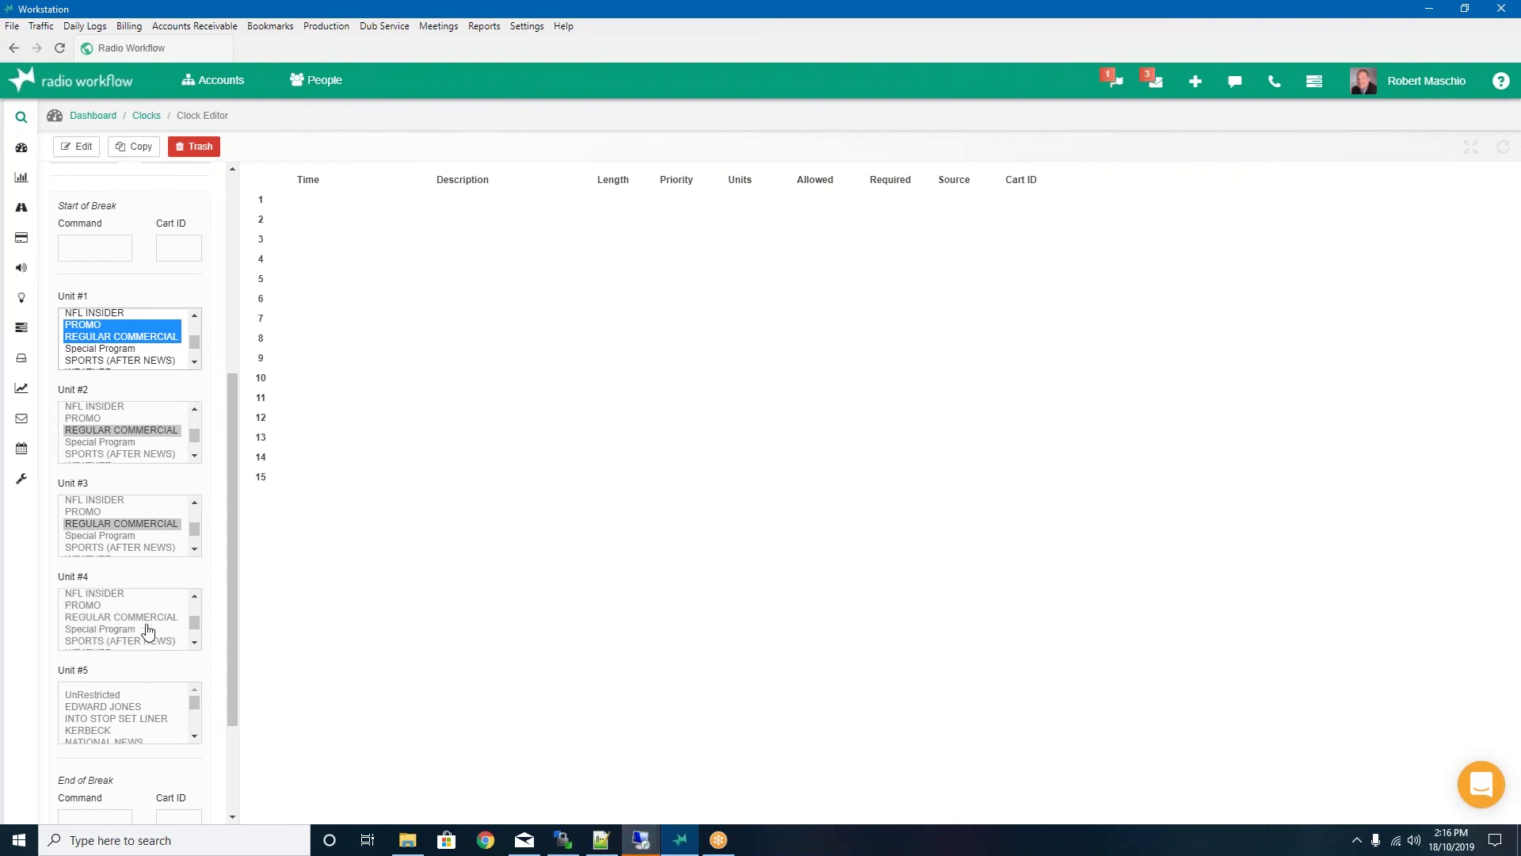
click(140, 618)
scroll(124, 721, down, 3)
click(127, 711)
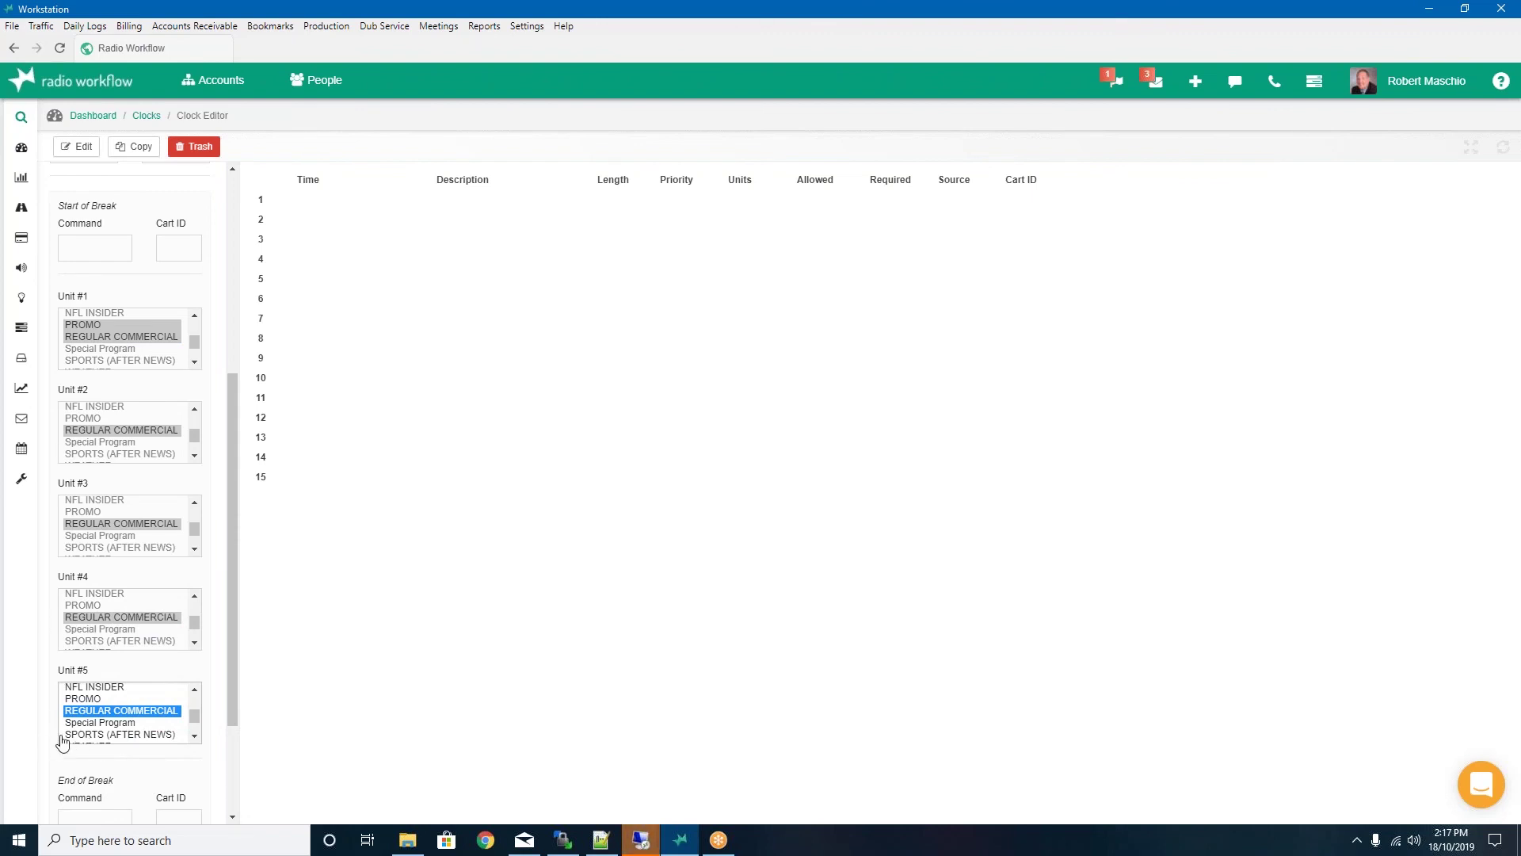
Mark the spot break as Must Fill and save it to the clock
scroll(68, 732, down, 5)
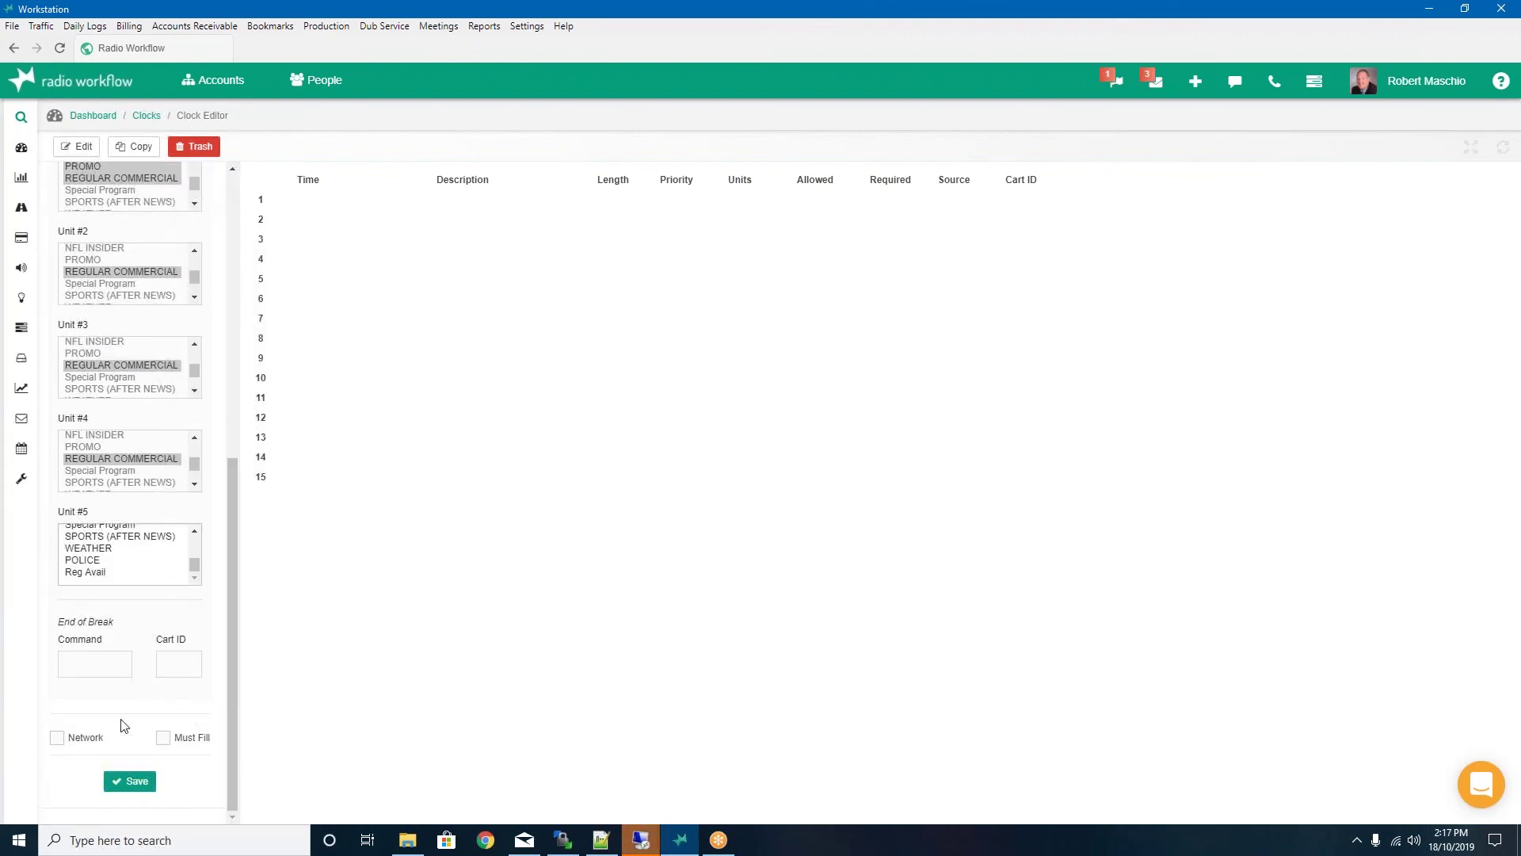
click(172, 749)
click(127, 785)
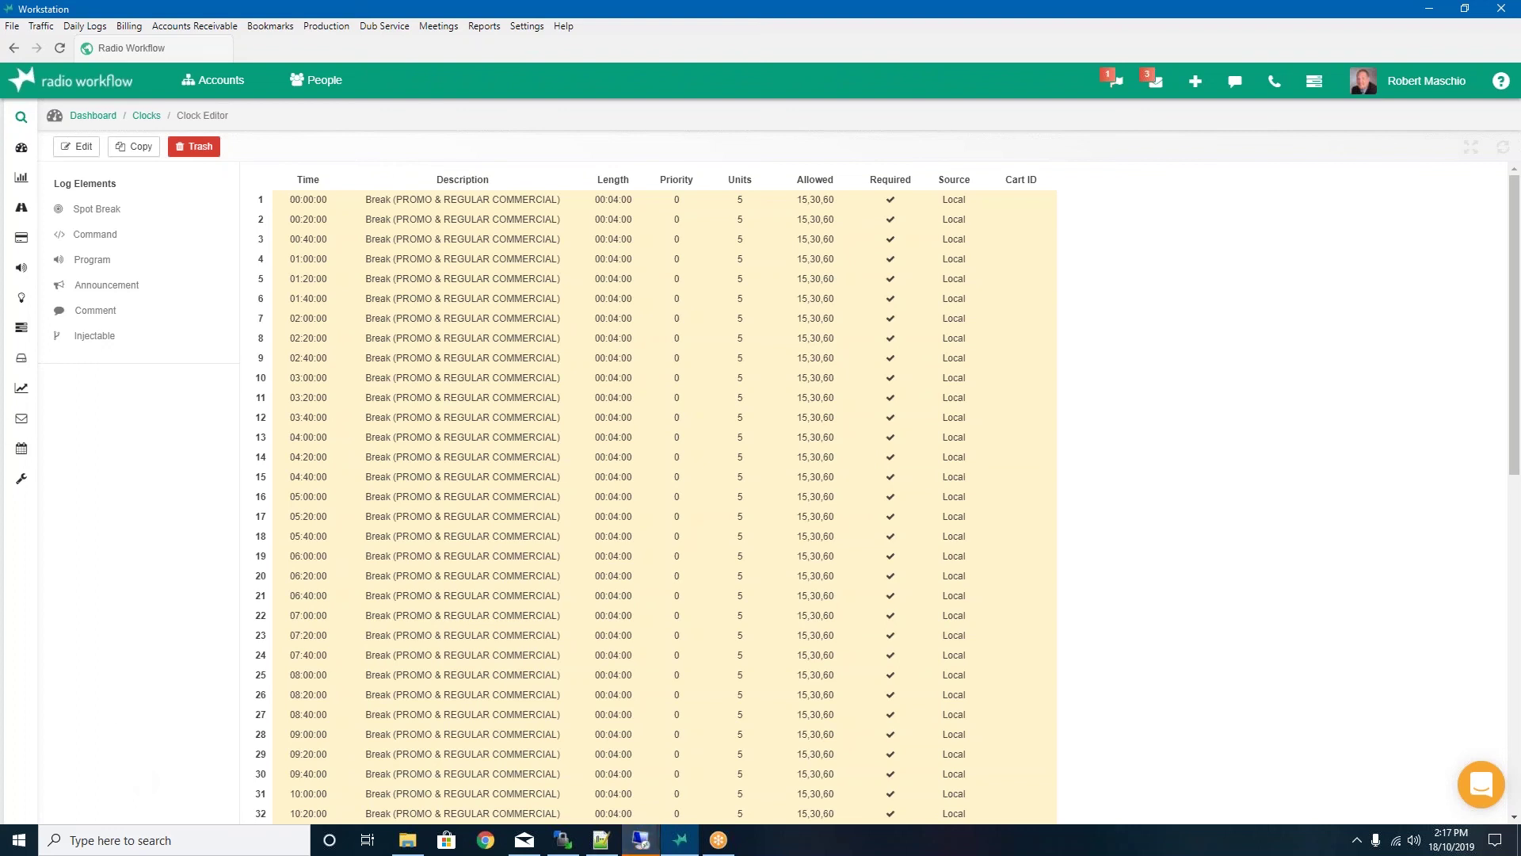
Start a new Command log element and set its time to 00:00:00
click(83, 236)
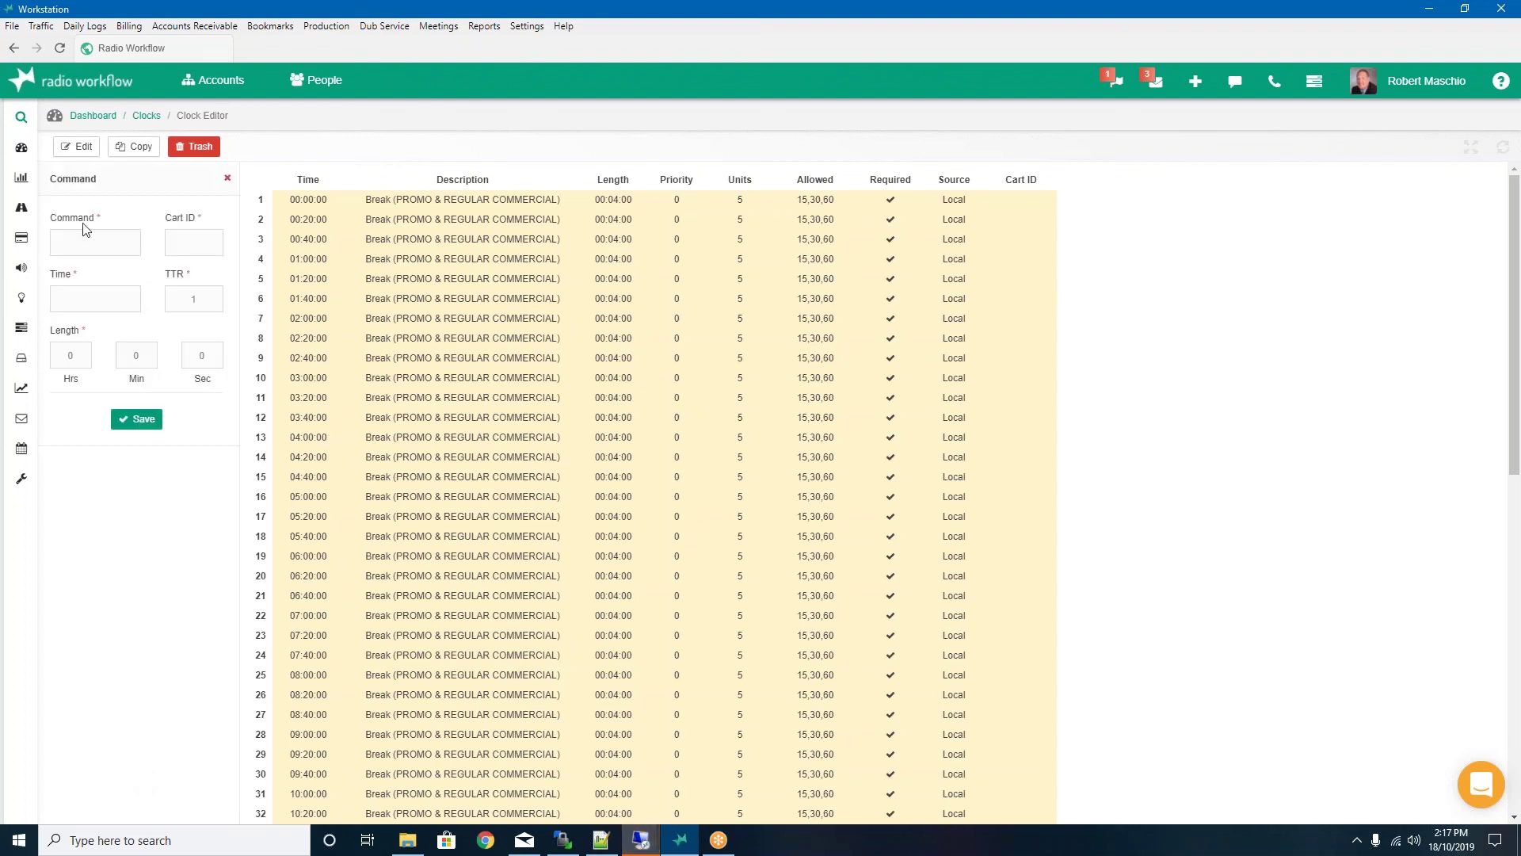
text(0000000)
key(BackSpace)
key(BackSpace)
key(BackSpace)
key(BackSpace)
key(BackSpace)
key(BackSpace)
key(BackSpace)
key(Tab)
key(Tab)
text(000000)
Enter STOPSET as the command with Cart ID 555 and save it to the clock
click(106, 235)
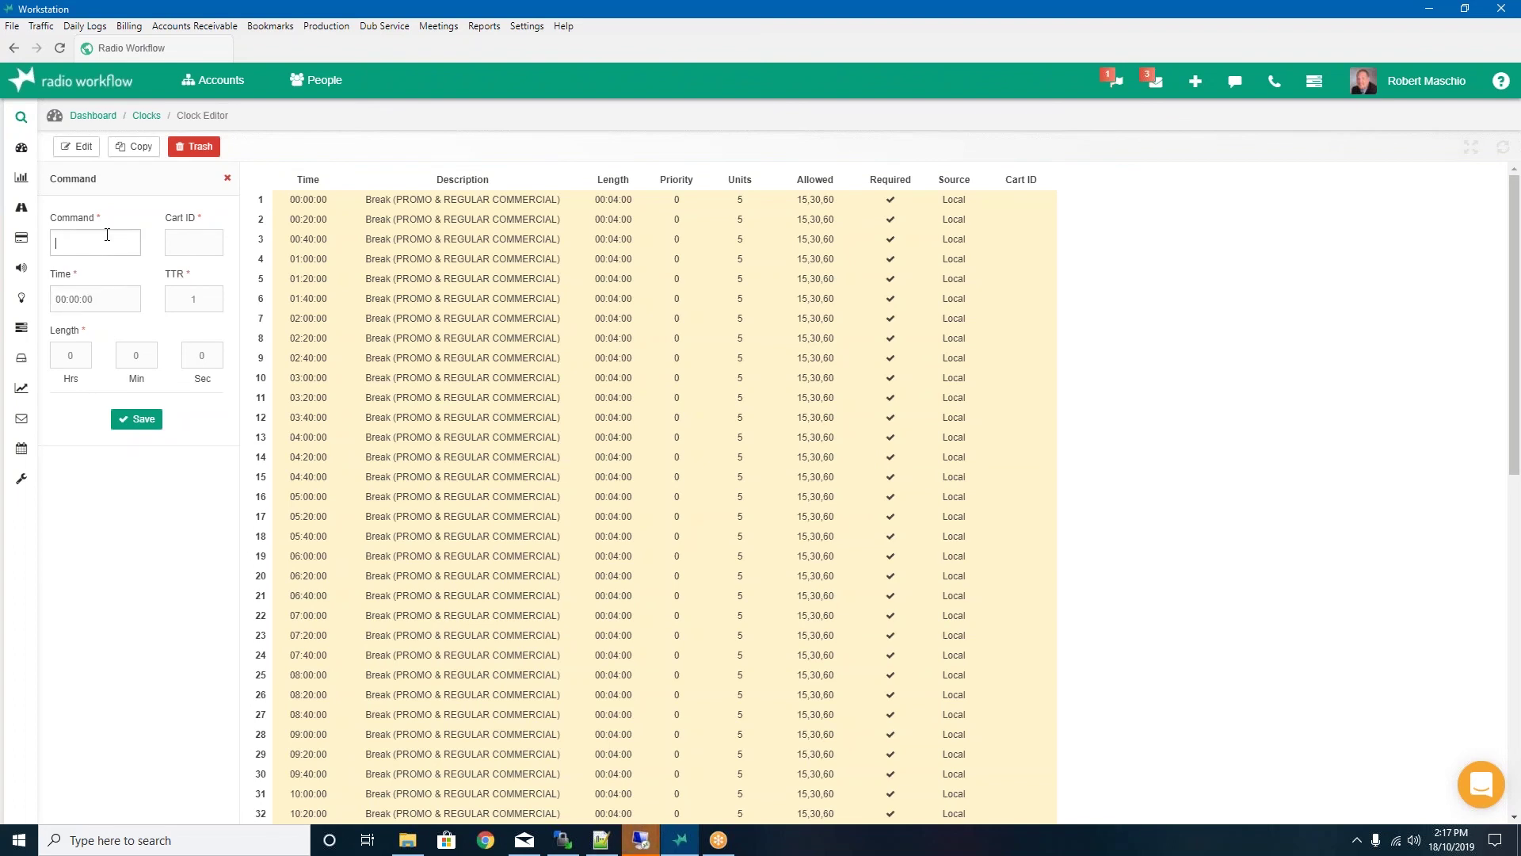
text(STOPSET)
key(Tab)
text(555)
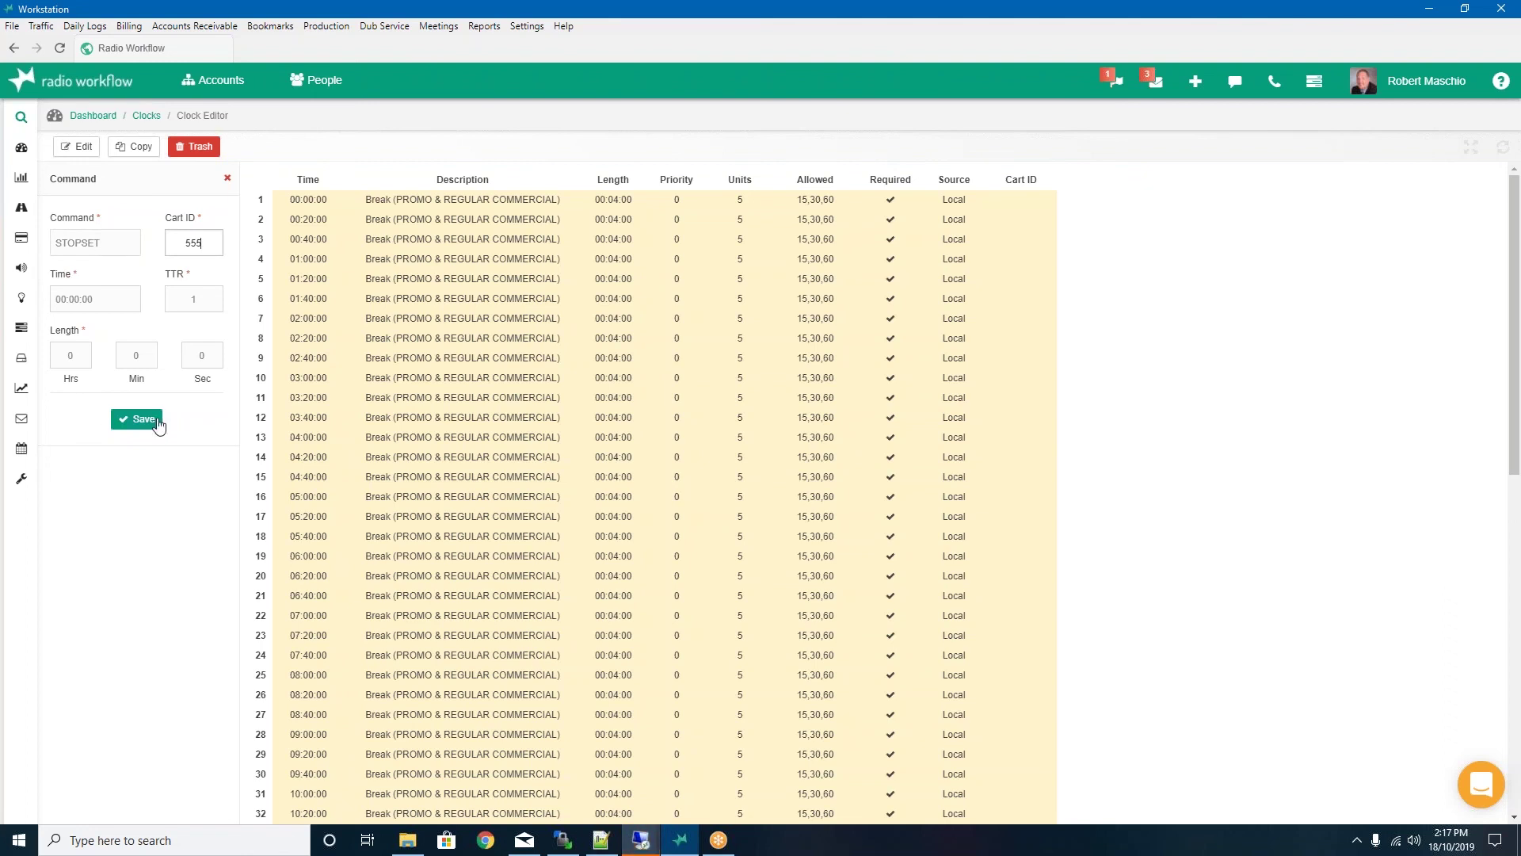
click(153, 421)
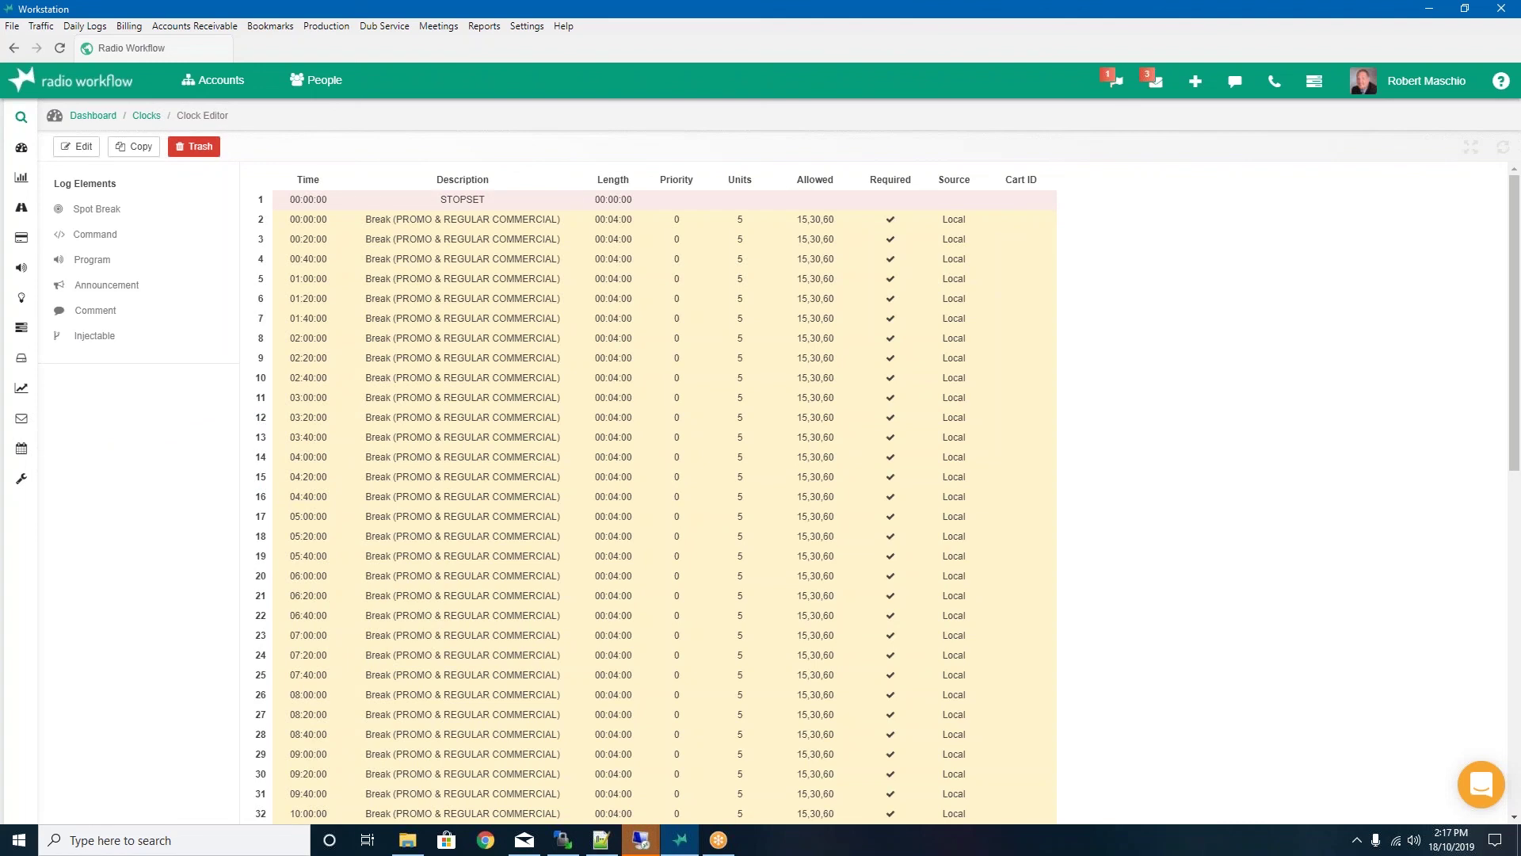
Add the OVERNIGHTS program to the clock at 00:00:00 and save it
click(96, 266)
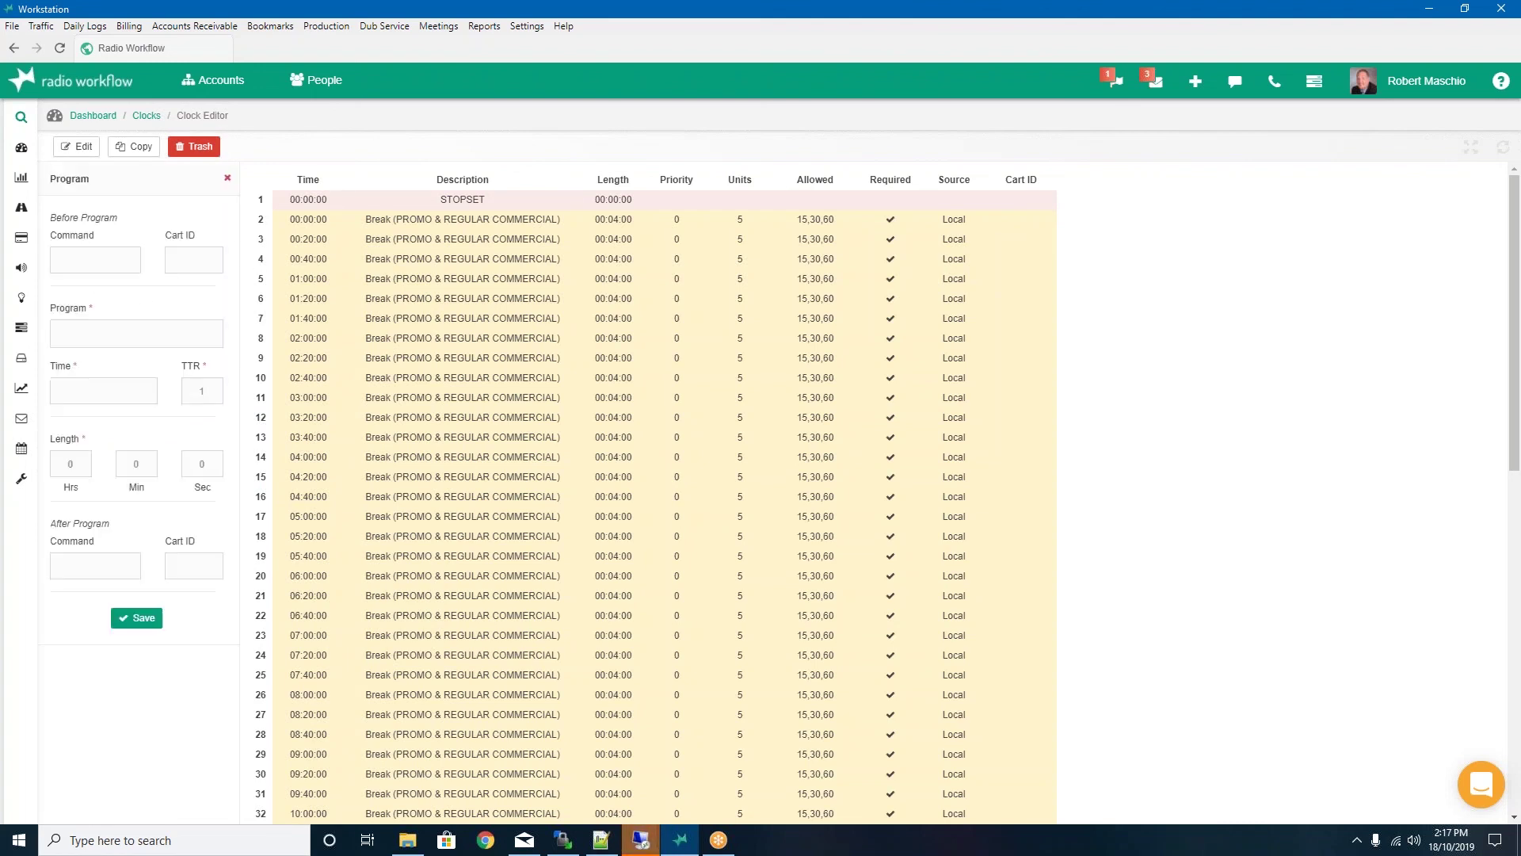
click(126, 332)
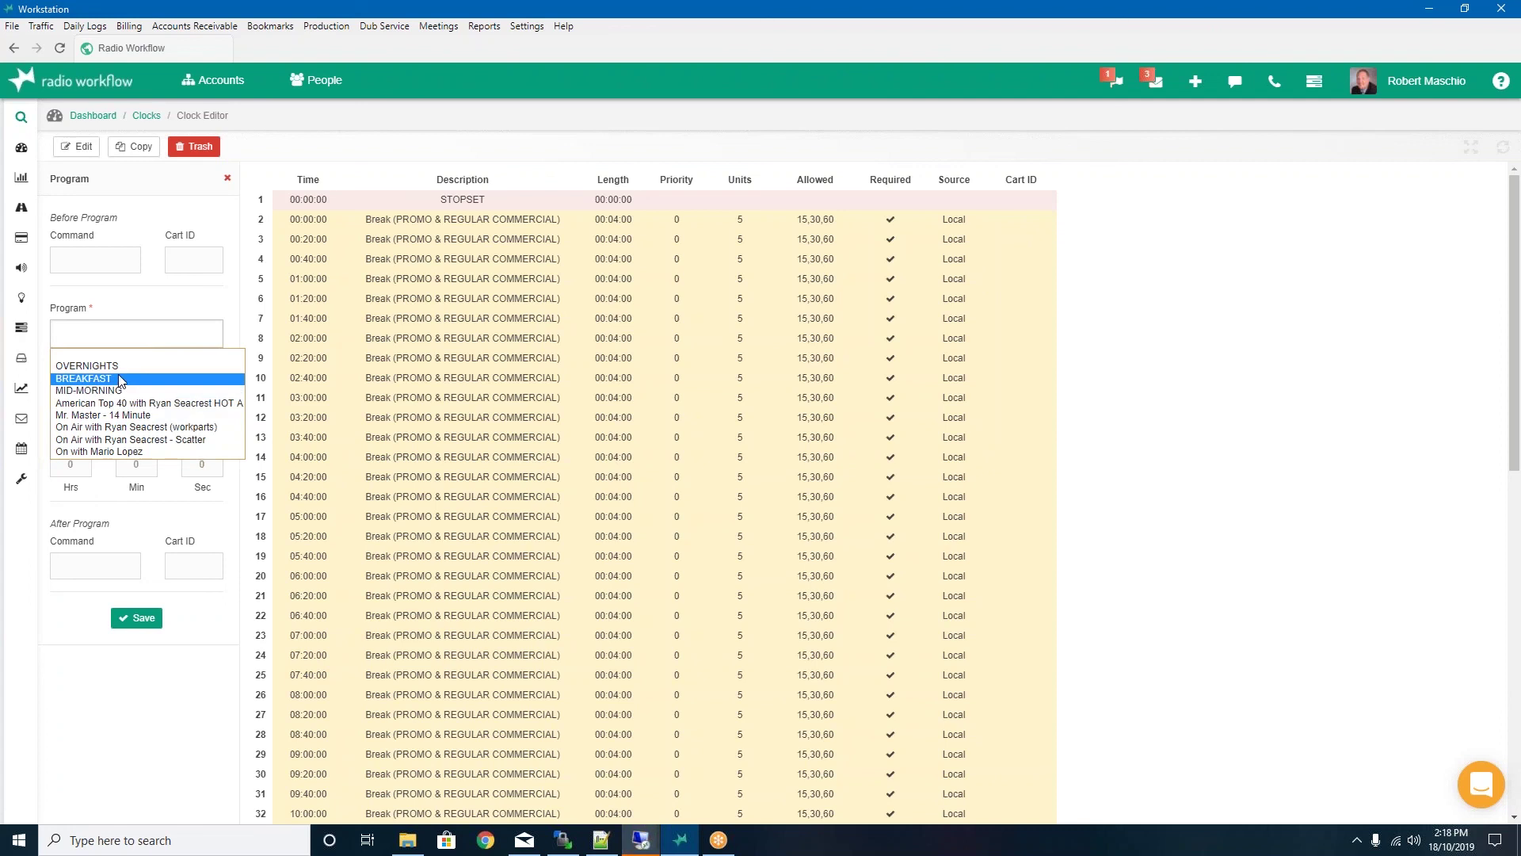
mouse_move(17, 214)
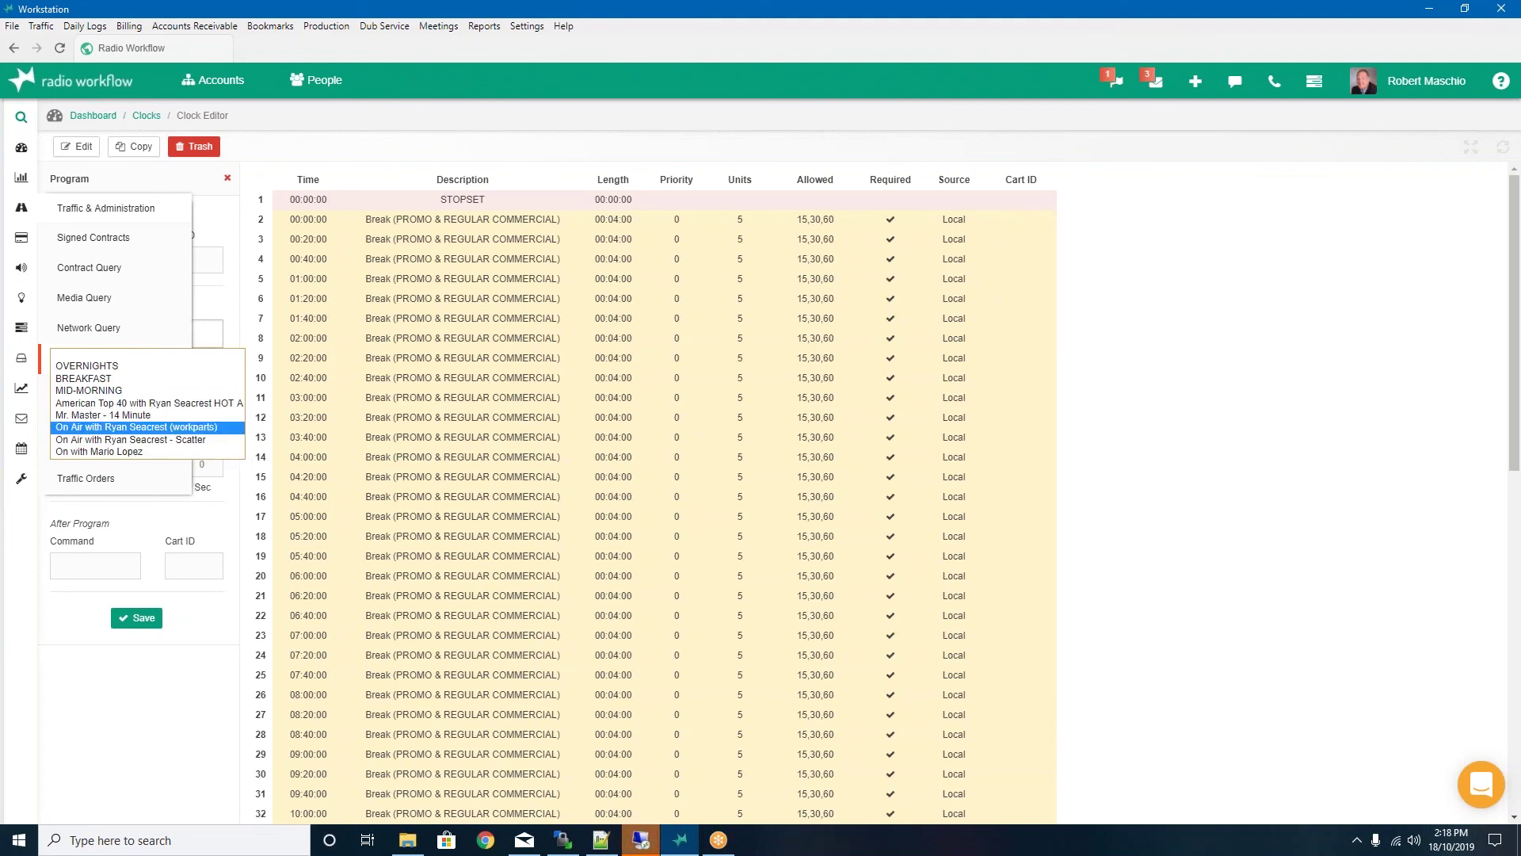
click(115, 367)
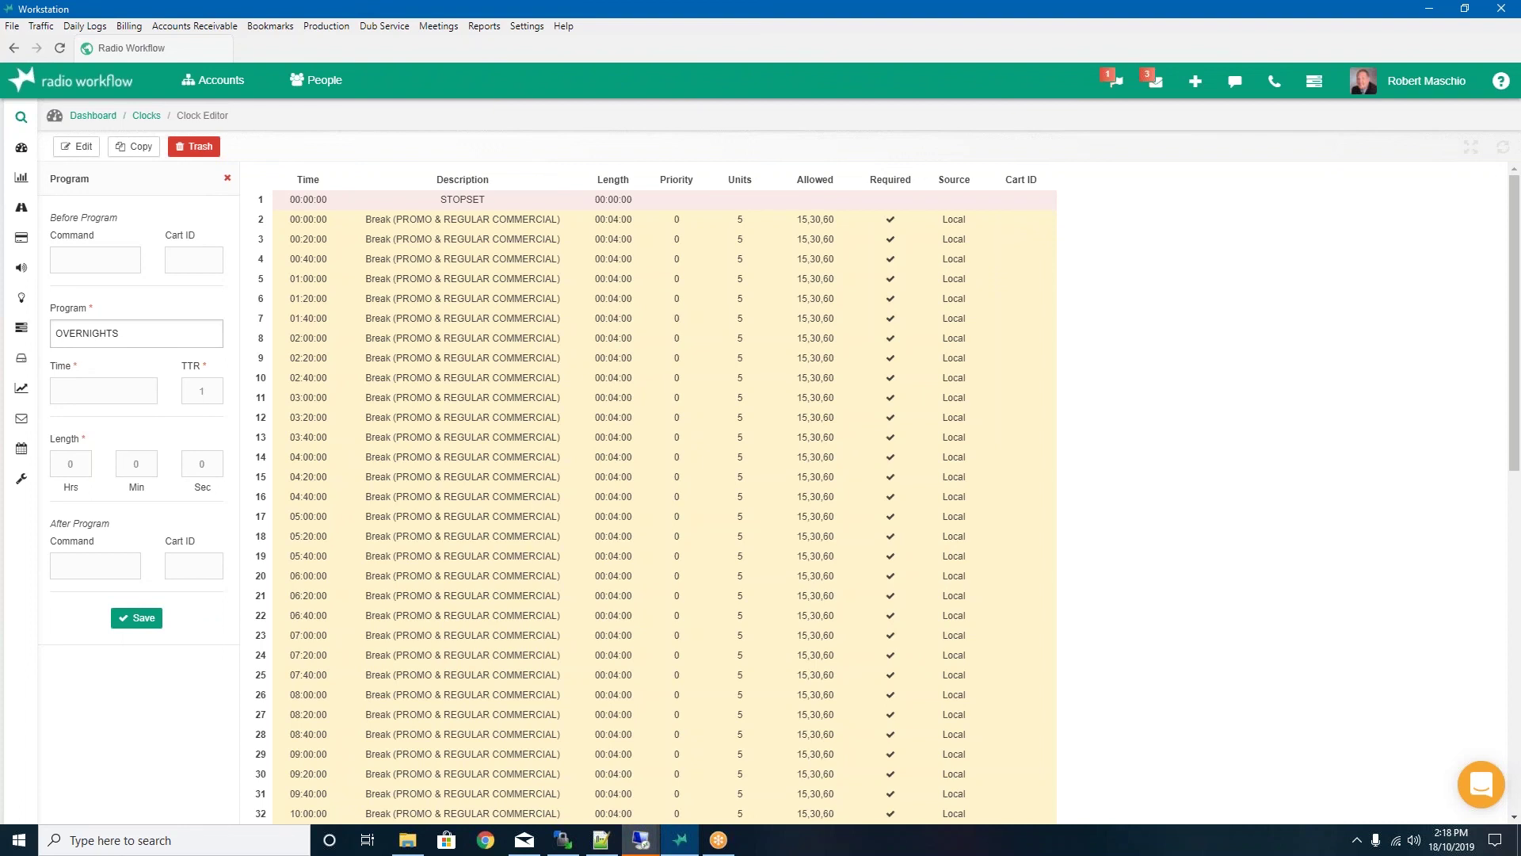
double_click(202, 392)
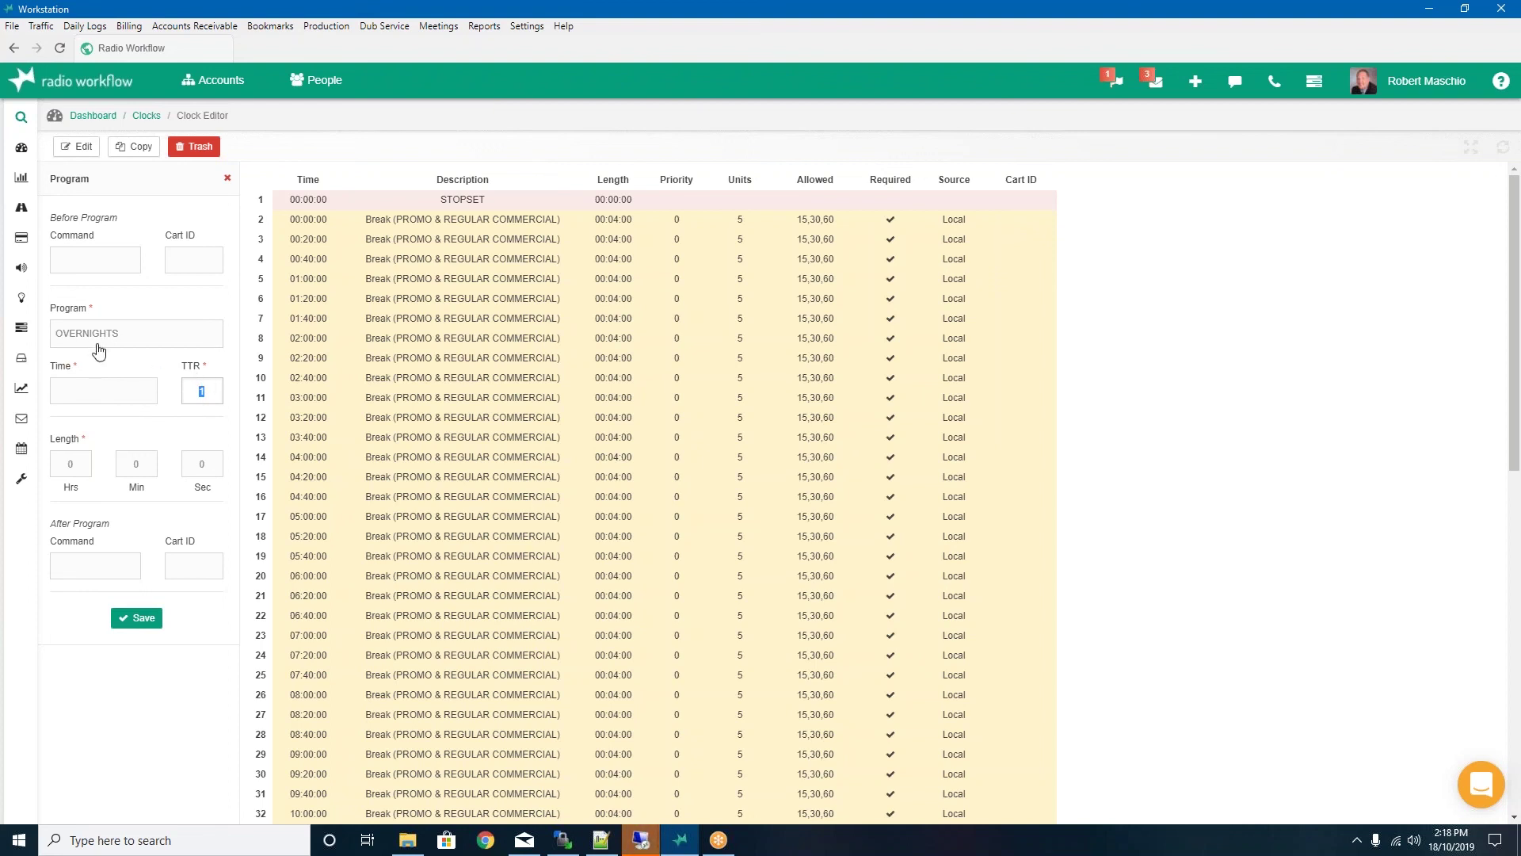
click(78, 394)
text(000000)
click(137, 619)
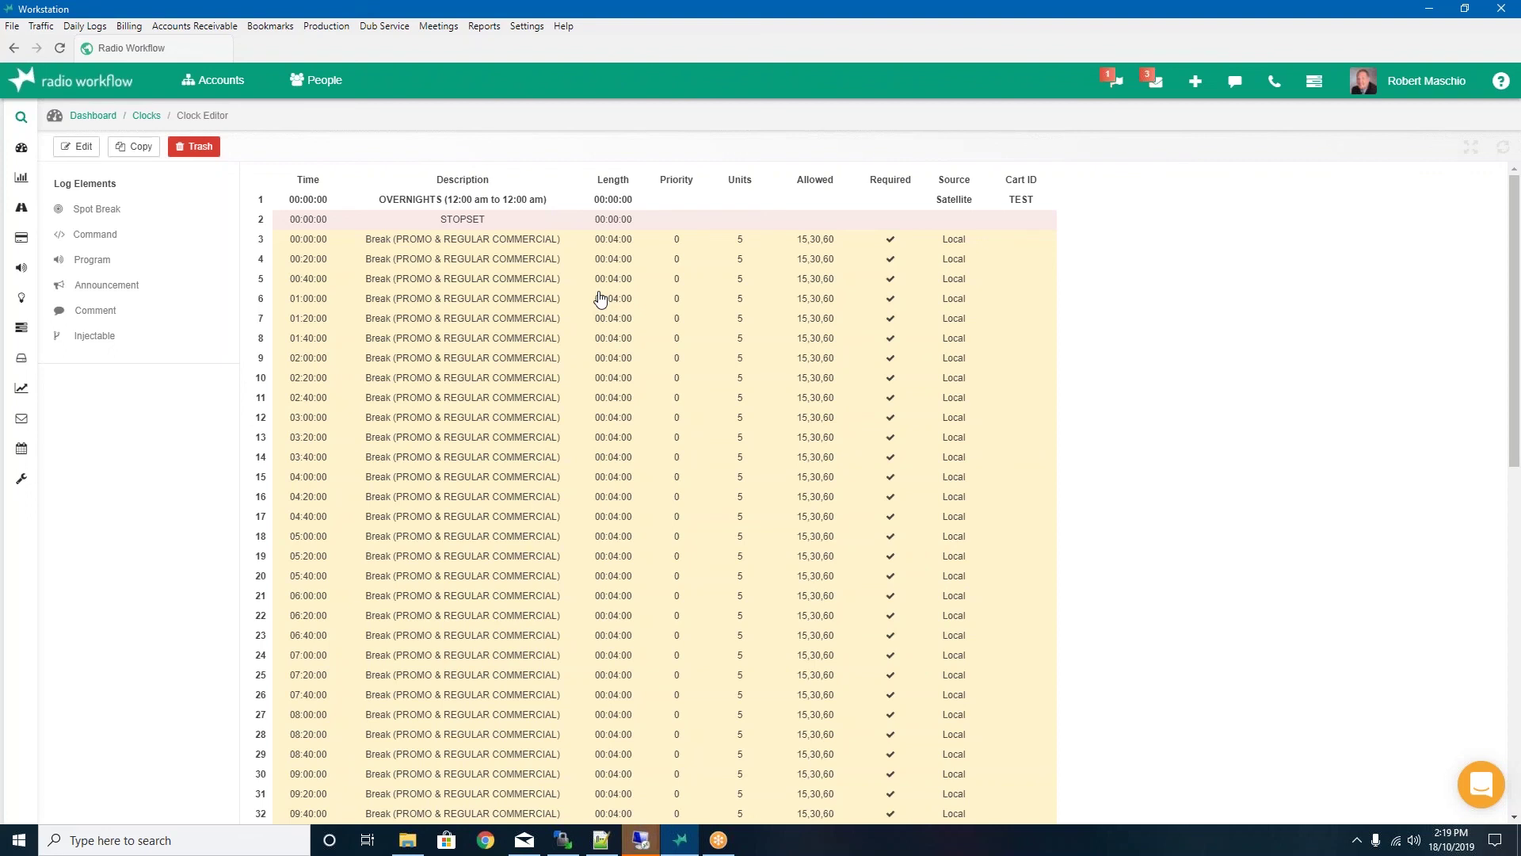
click(131, 286)
click(125, 341)
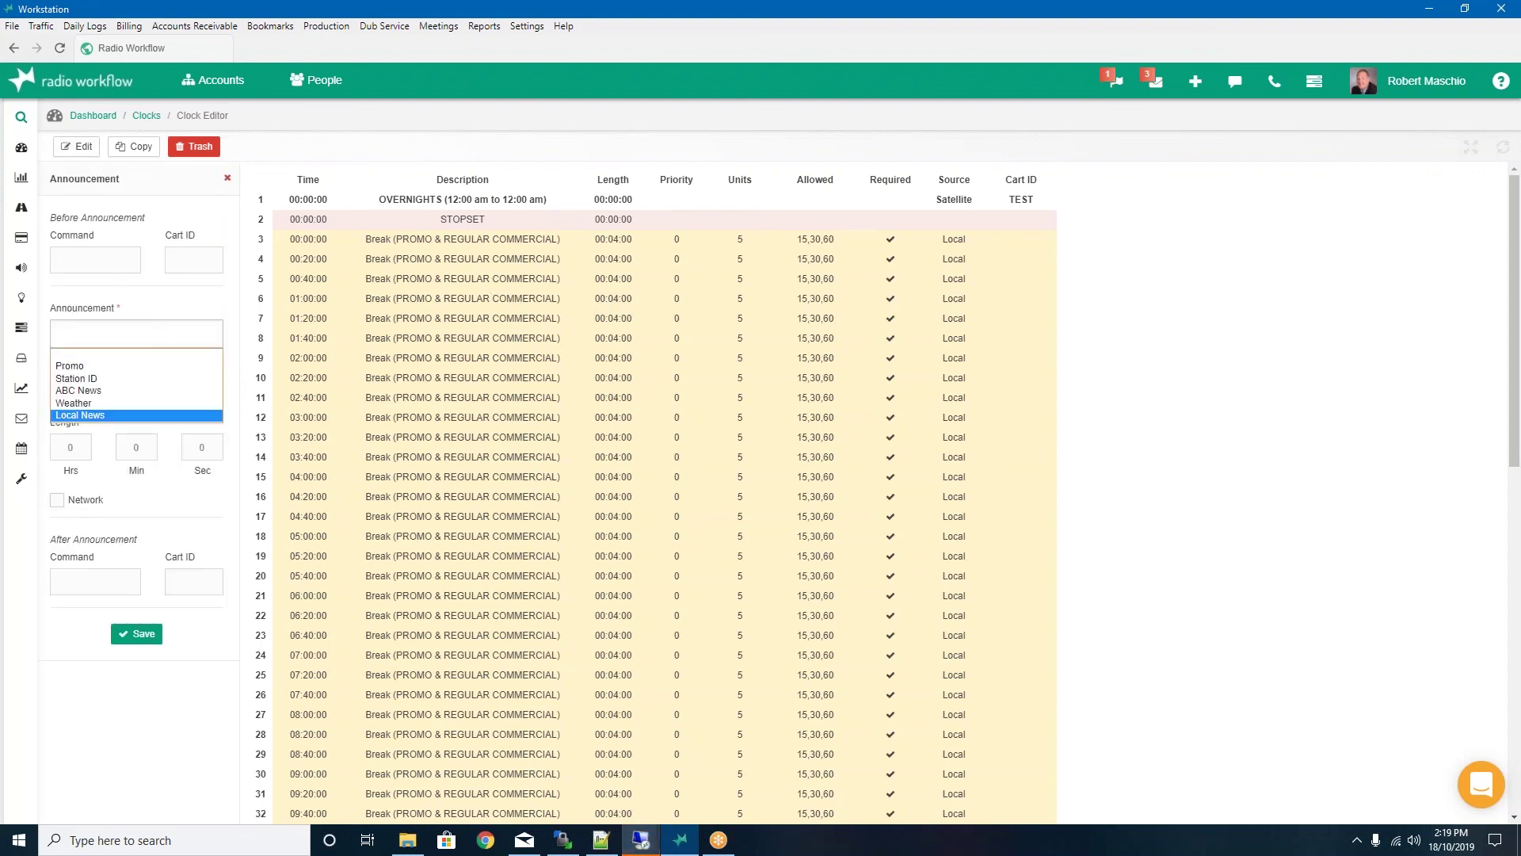
click(94, 367)
click(83, 385)
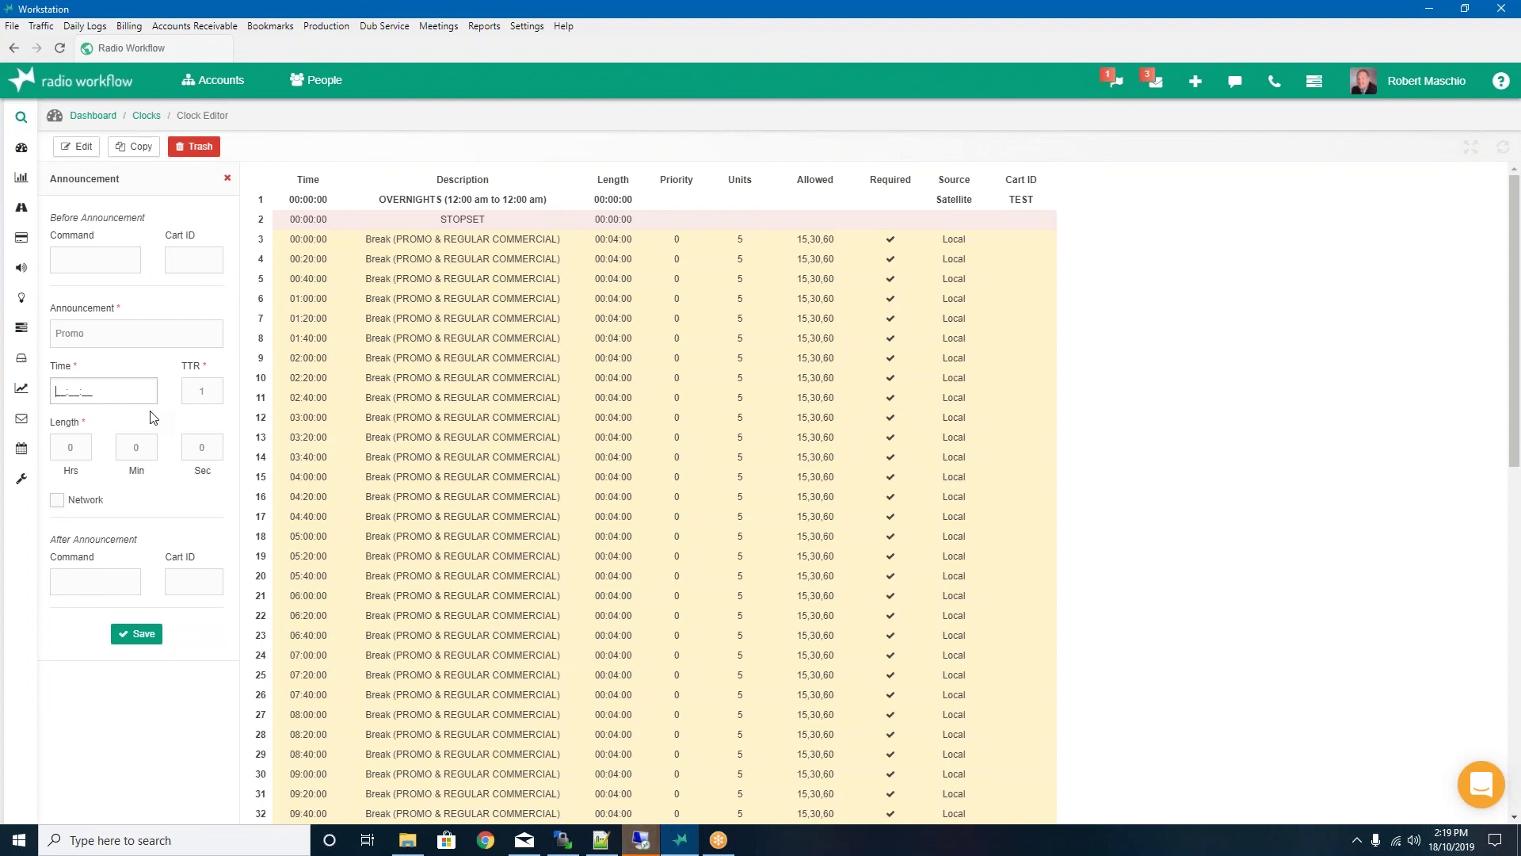
click(228, 182)
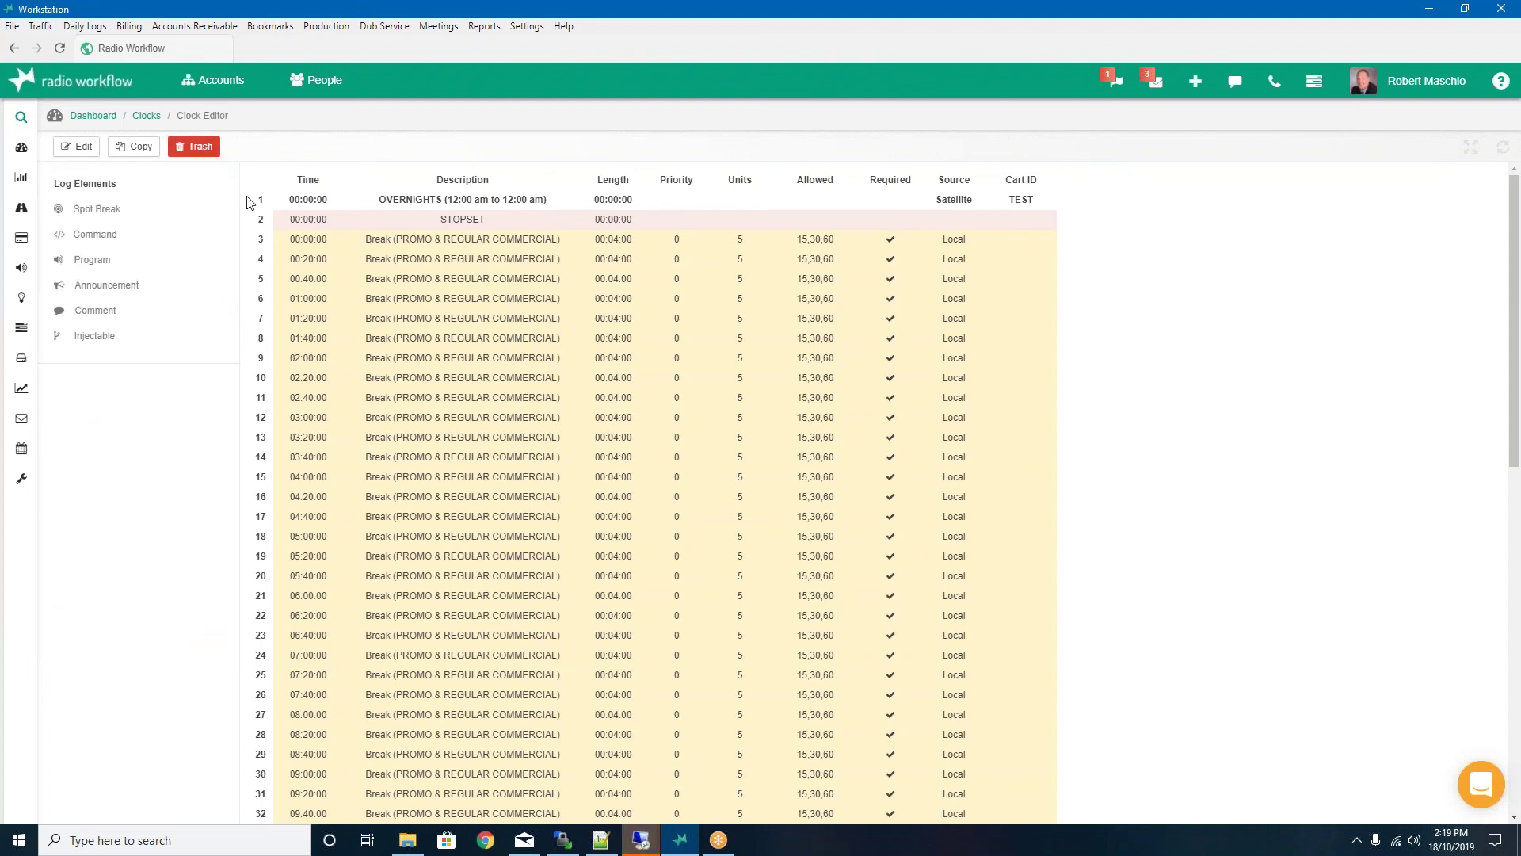
Go to the Daily Logs and start a new log for station WJSE dated 10-18-2019
mouse_move(23, 240)
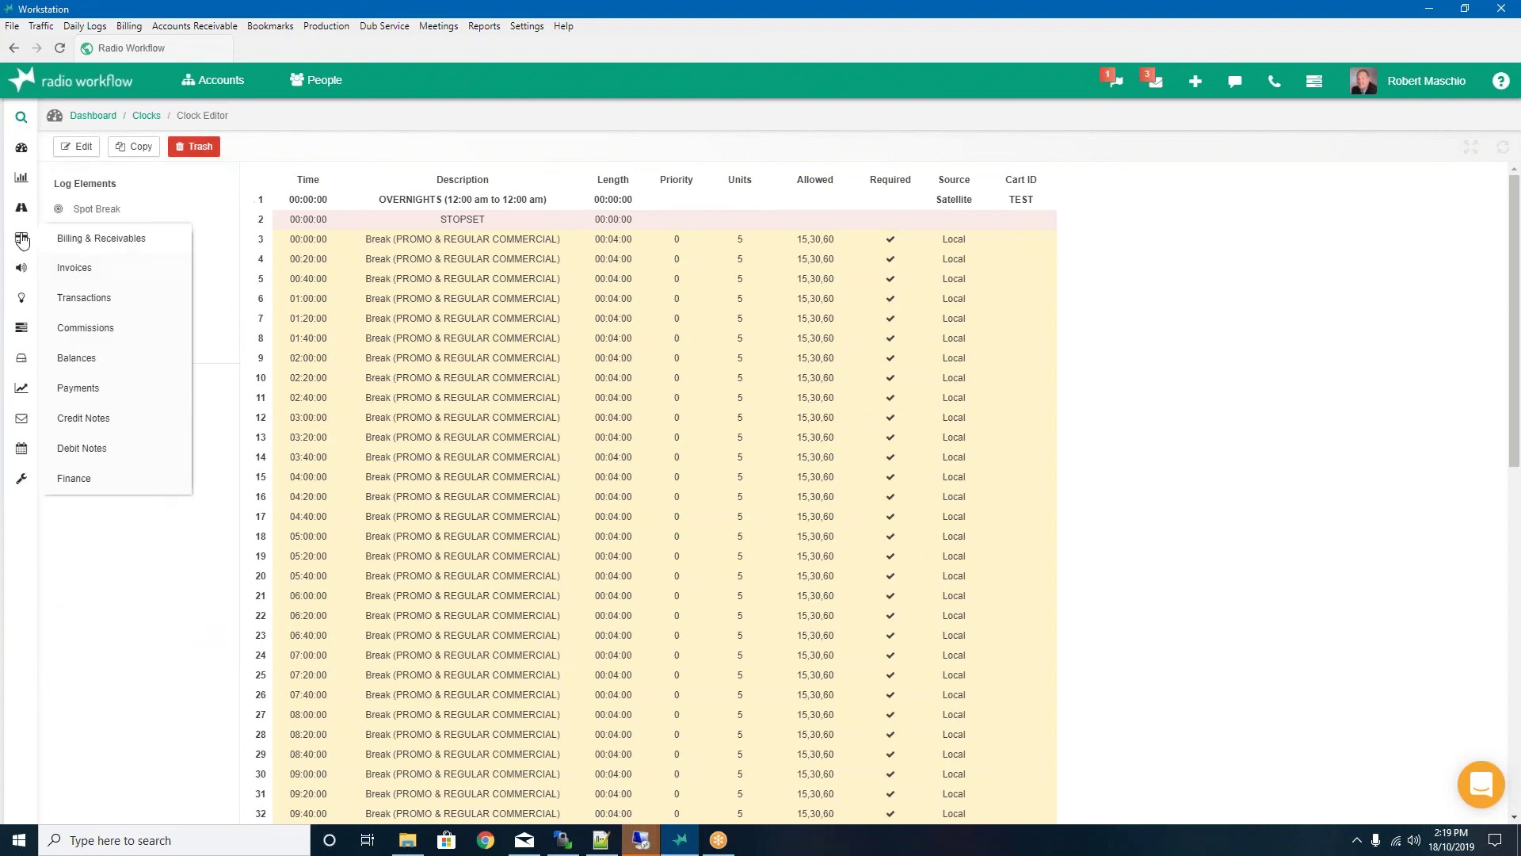
mouse_move(22, 210)
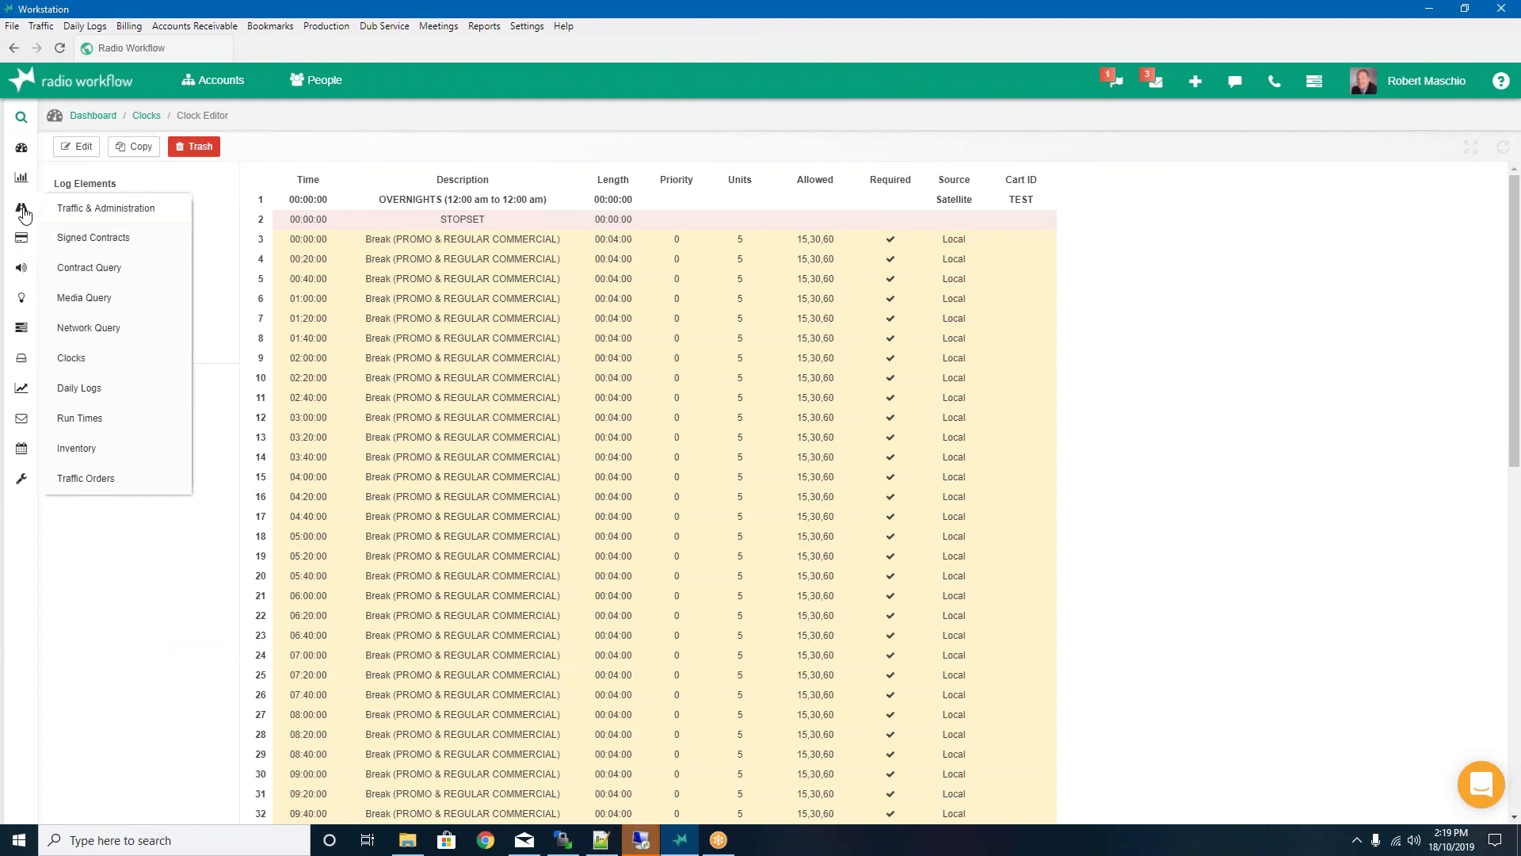
click(85, 397)
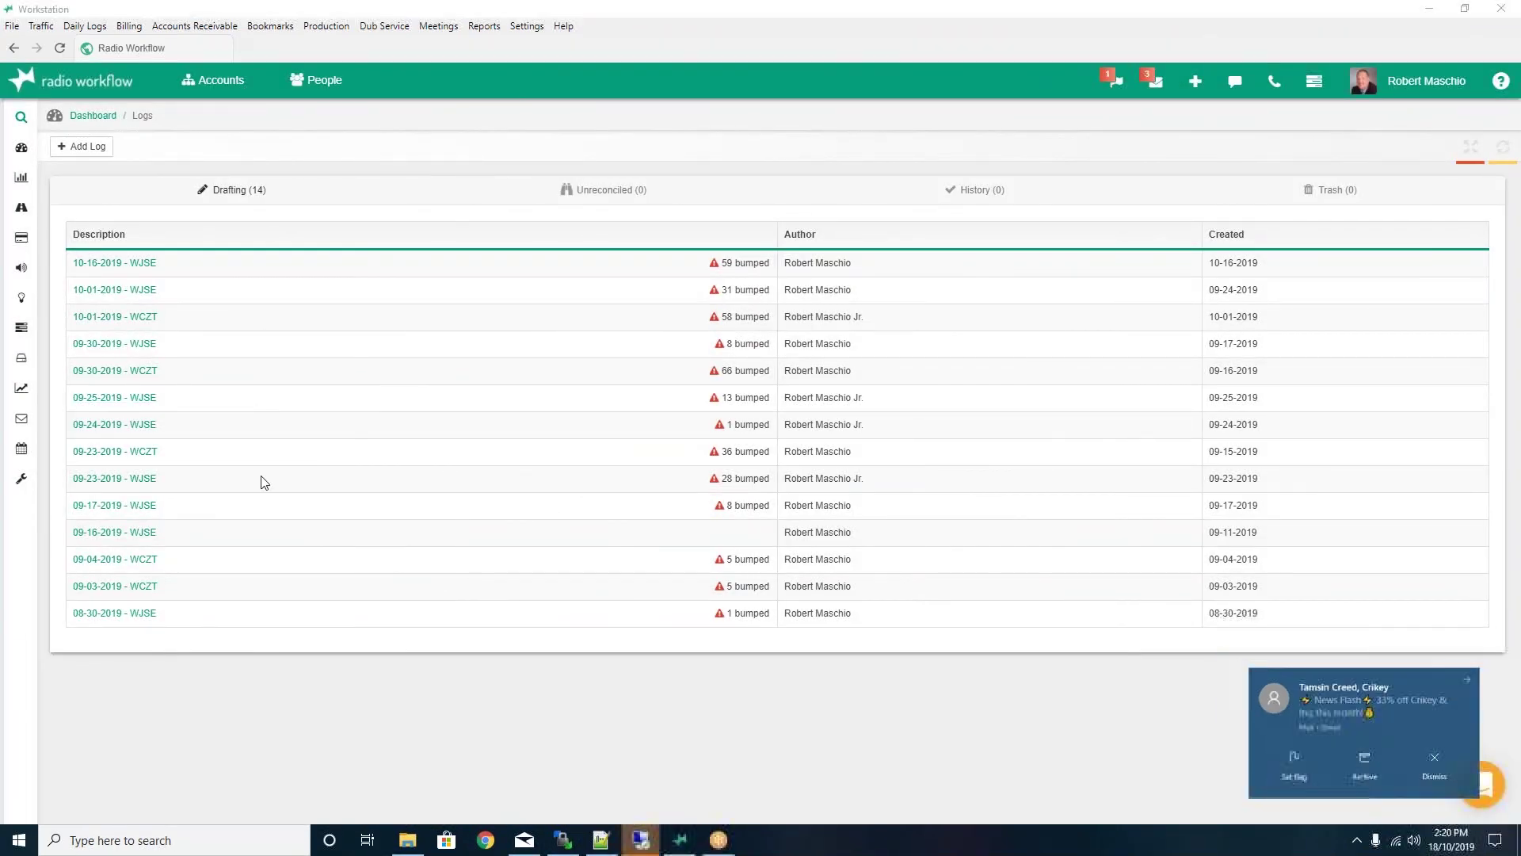
click(82, 146)
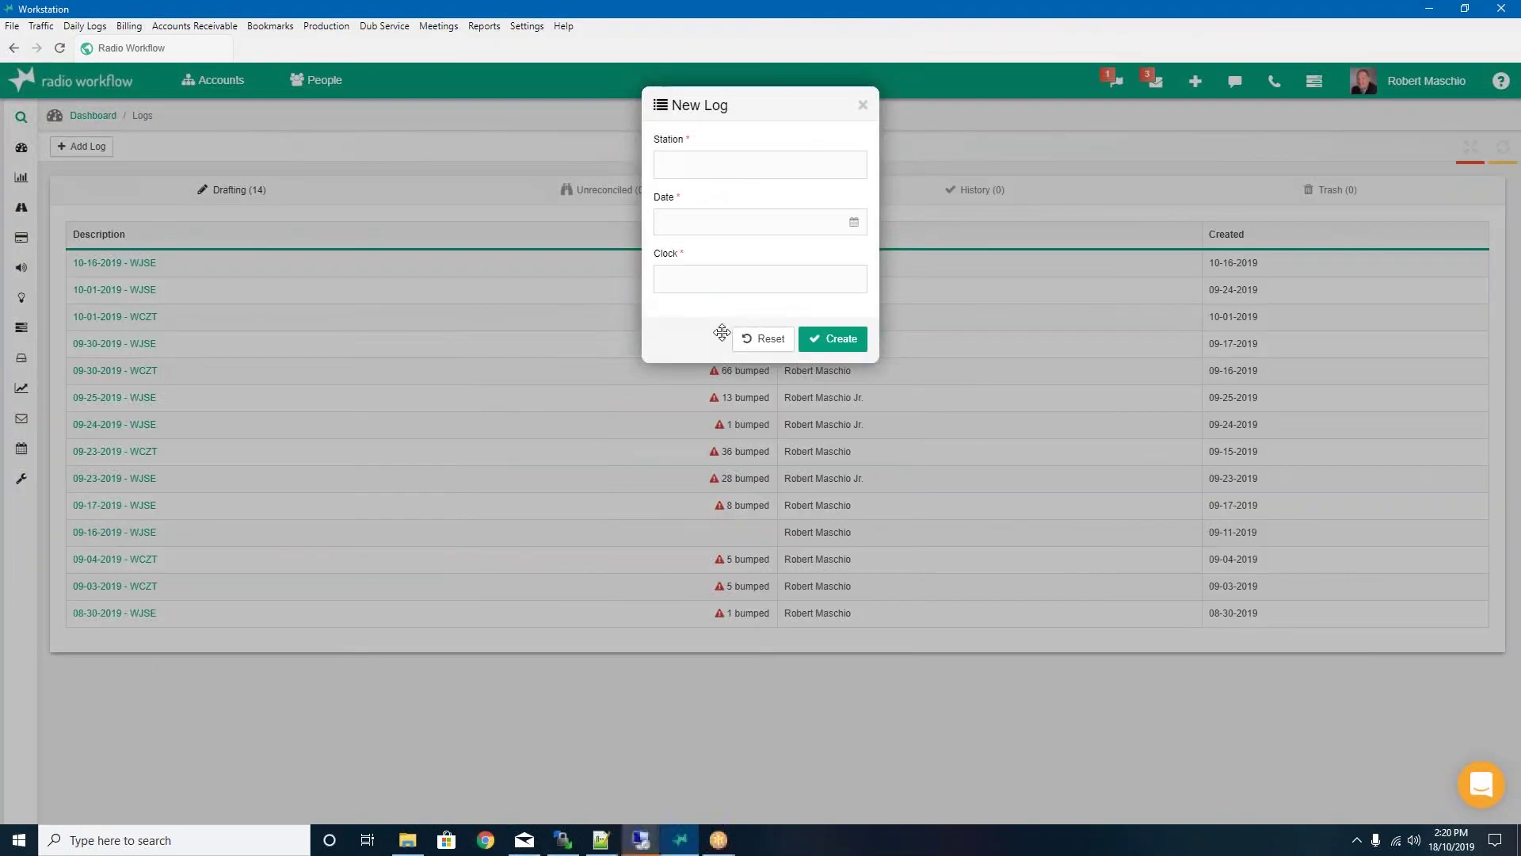
click(733, 166)
click(729, 221)
click(716, 222)
click(780, 344)
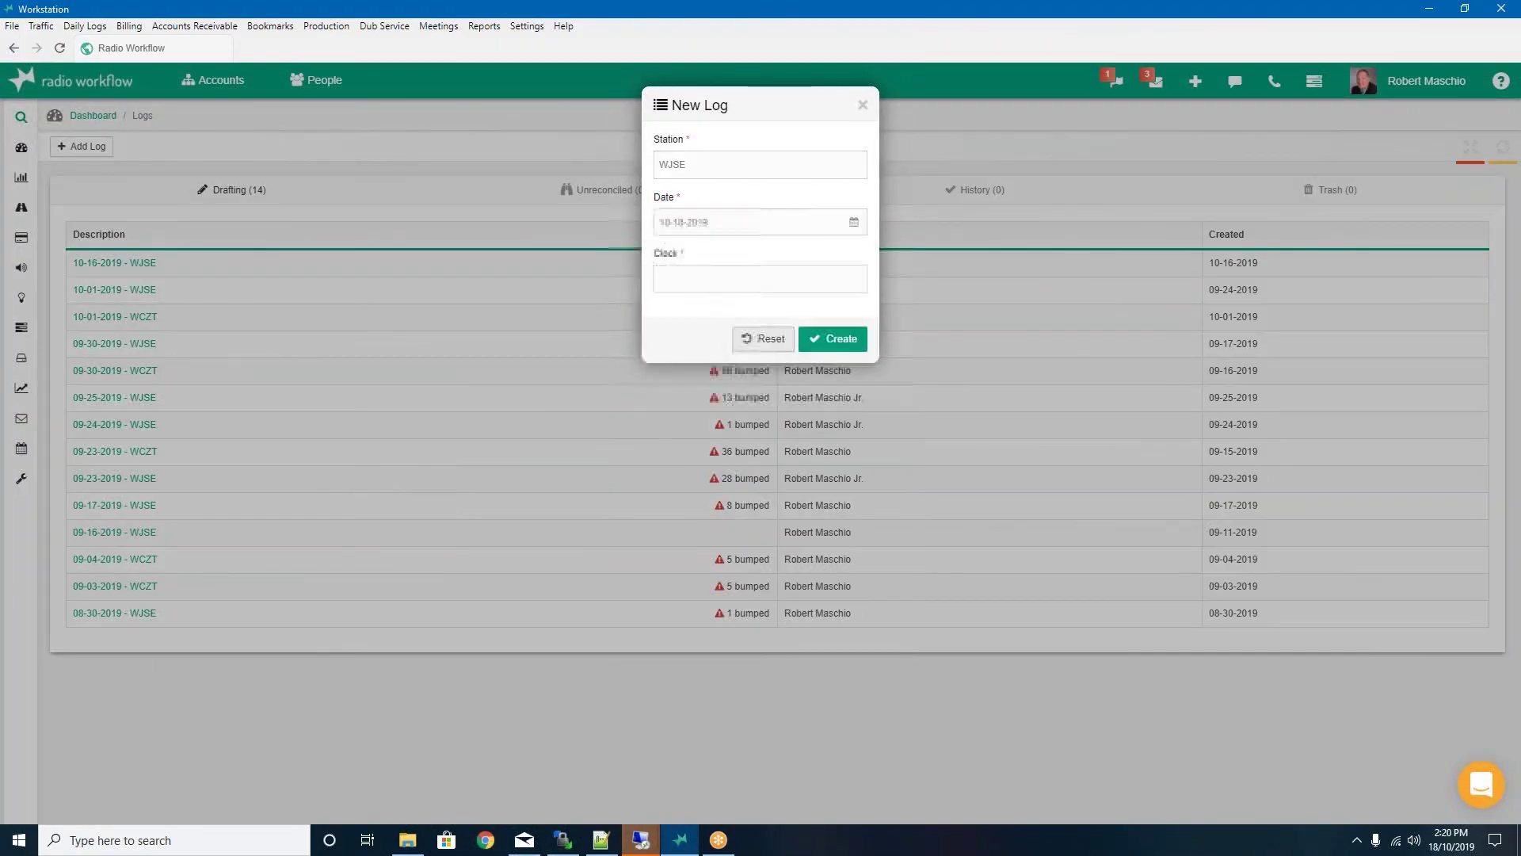
Choose Weekday Clock (Fake) as the new log's clock and create the log
click(713, 290)
scroll(724, 443, down, 1)
scroll(727, 445, up, 1)
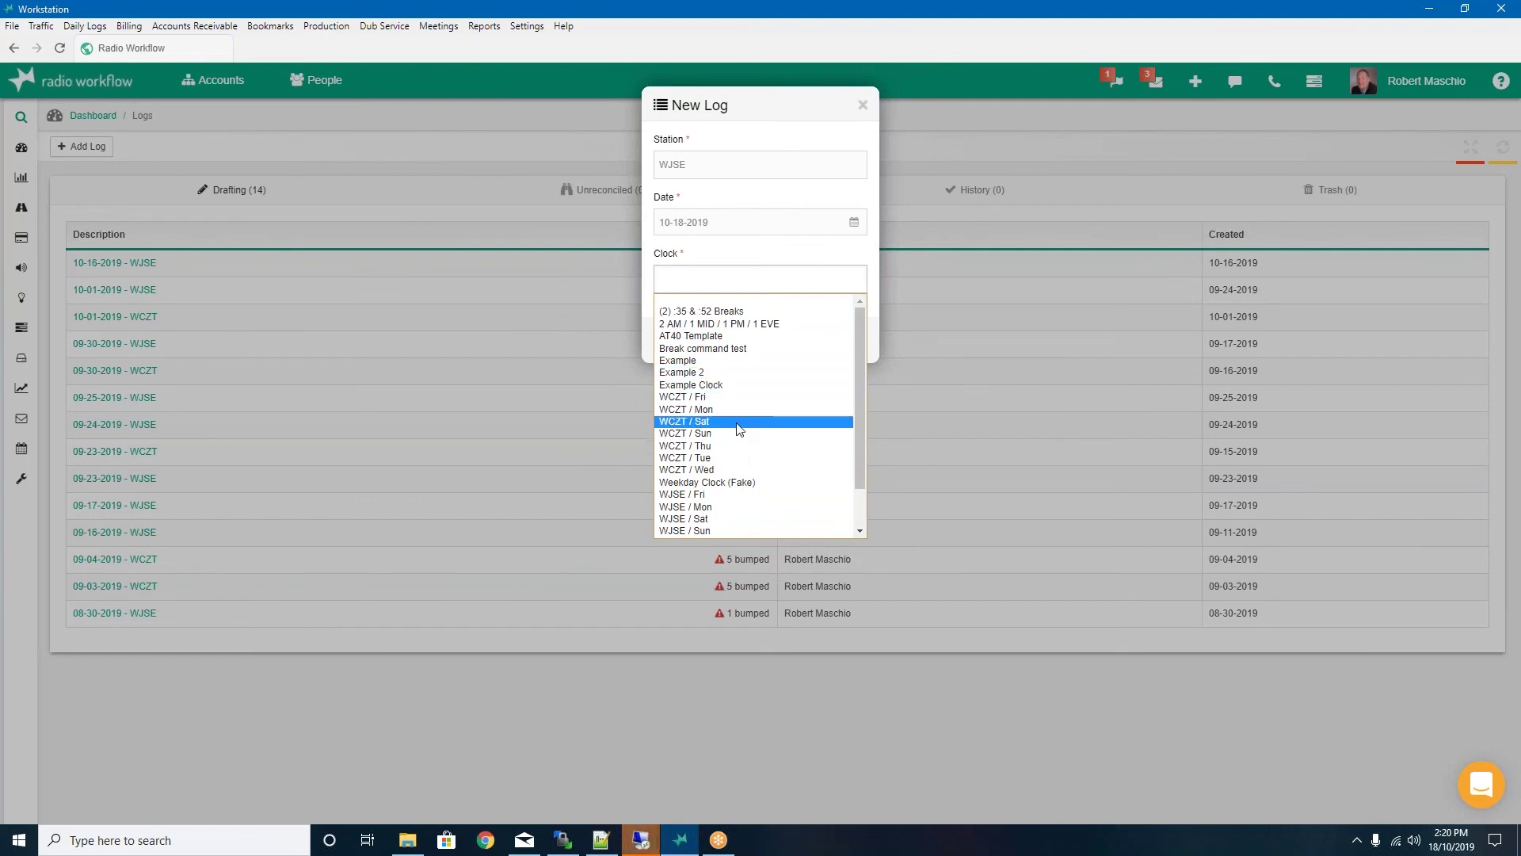
click(727, 483)
key(Return)
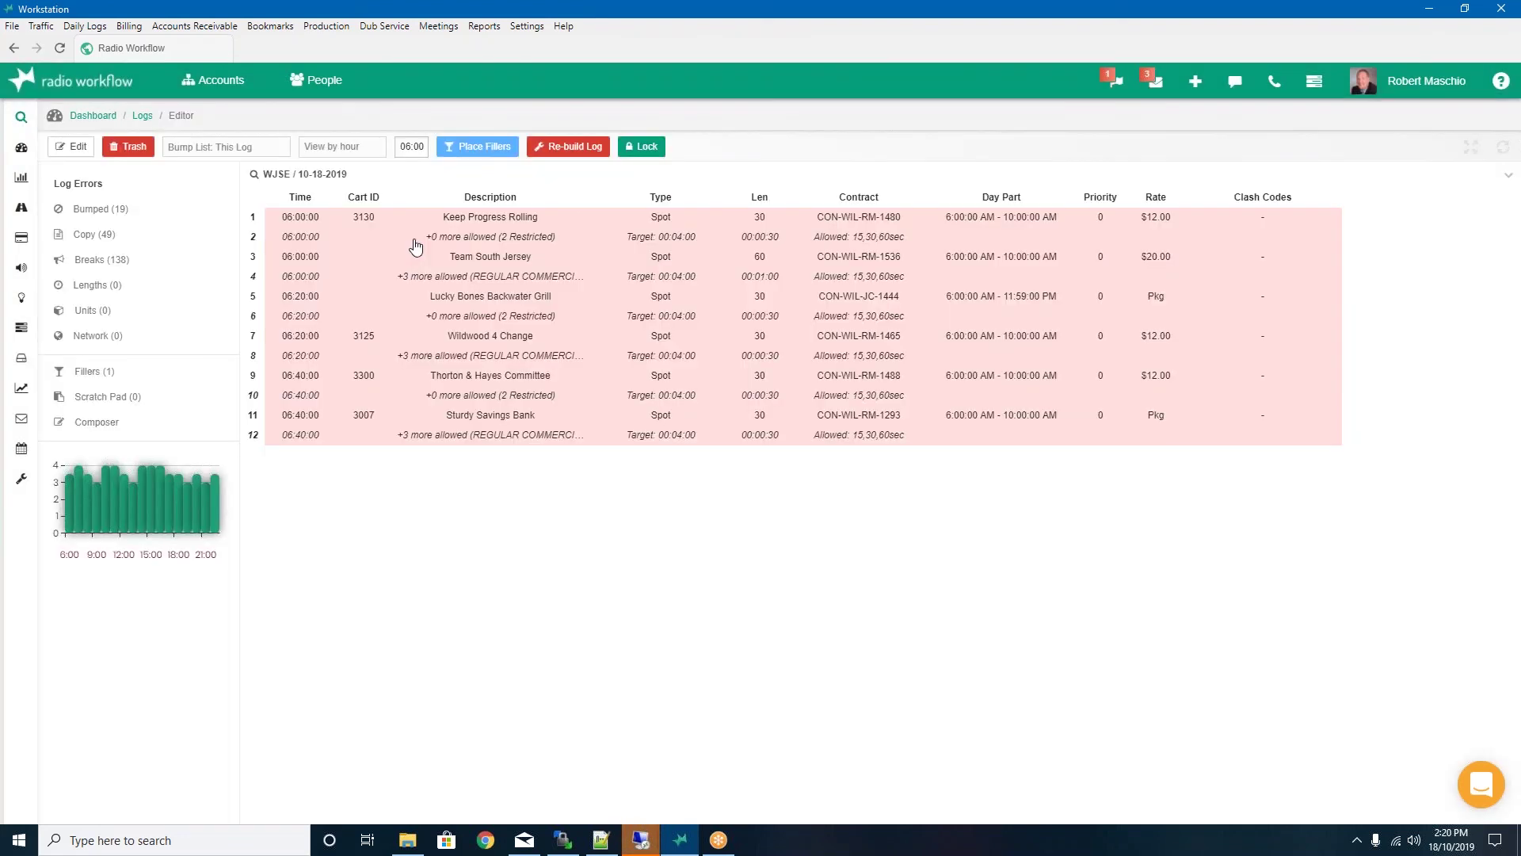